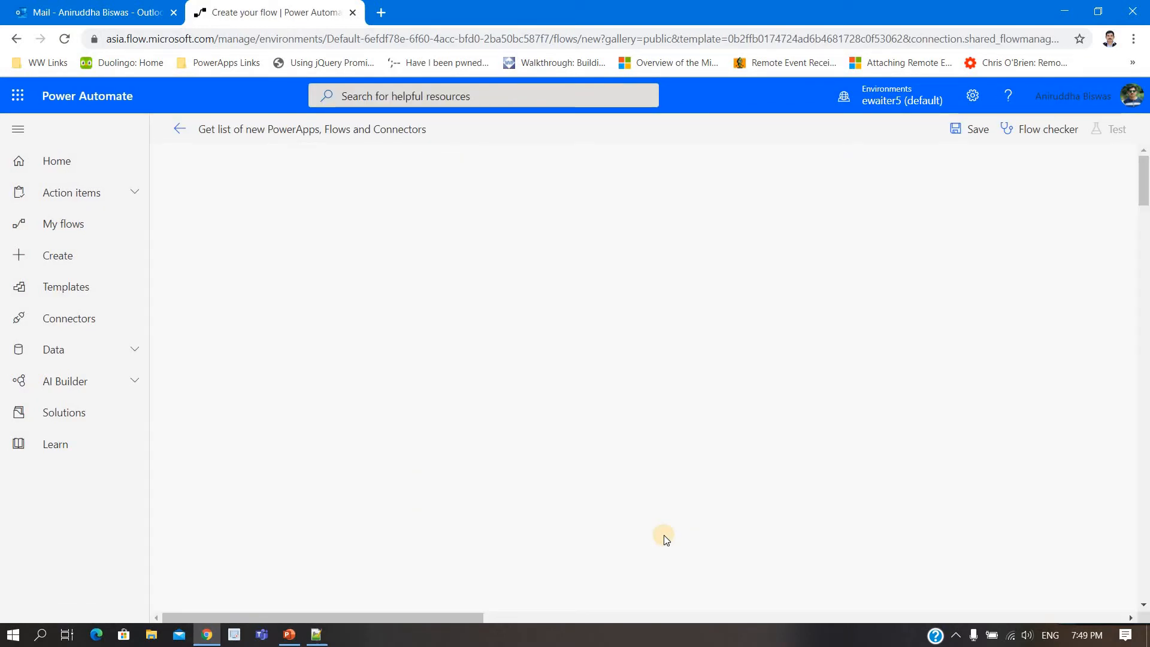
Step: Save the "Get list of new PowerApps, Flows and Connectors" flow and check its test options for using data from previous runs
scroll(663, 534, "down", 20)
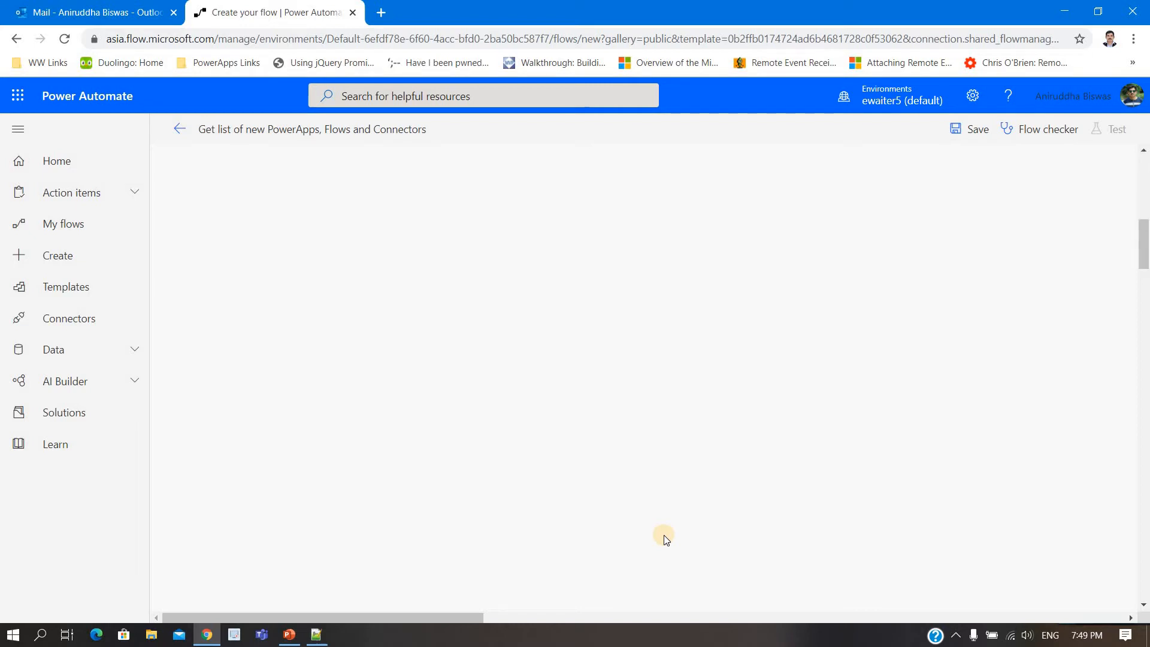
scroll(664, 534, "up", 15)
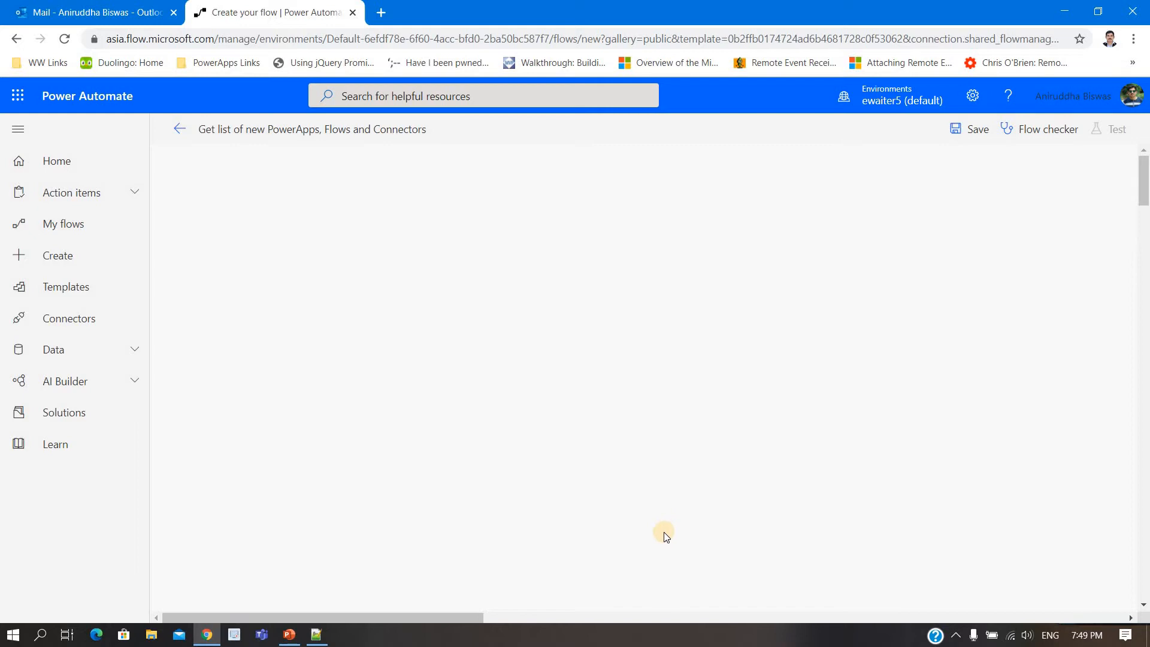
scroll(664, 534, "down", 5)
scroll(286, 238, "up", 4)
left_click(180, 129)
left_click(696, 170)
left_click(971, 129)
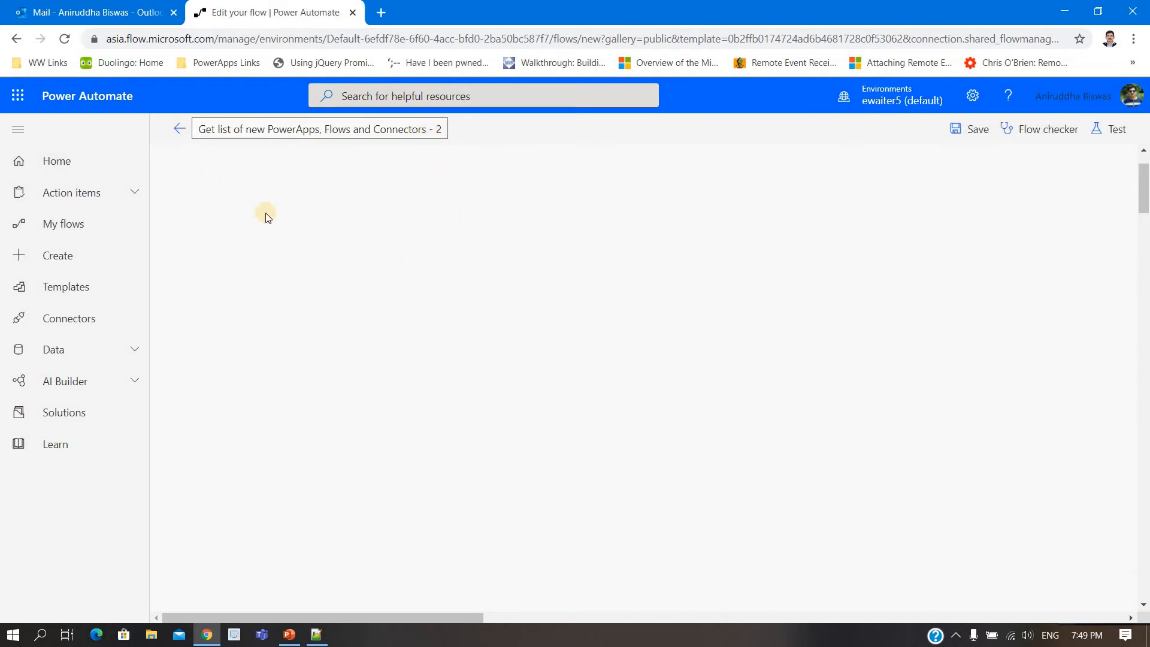
left_click(1102, 131)
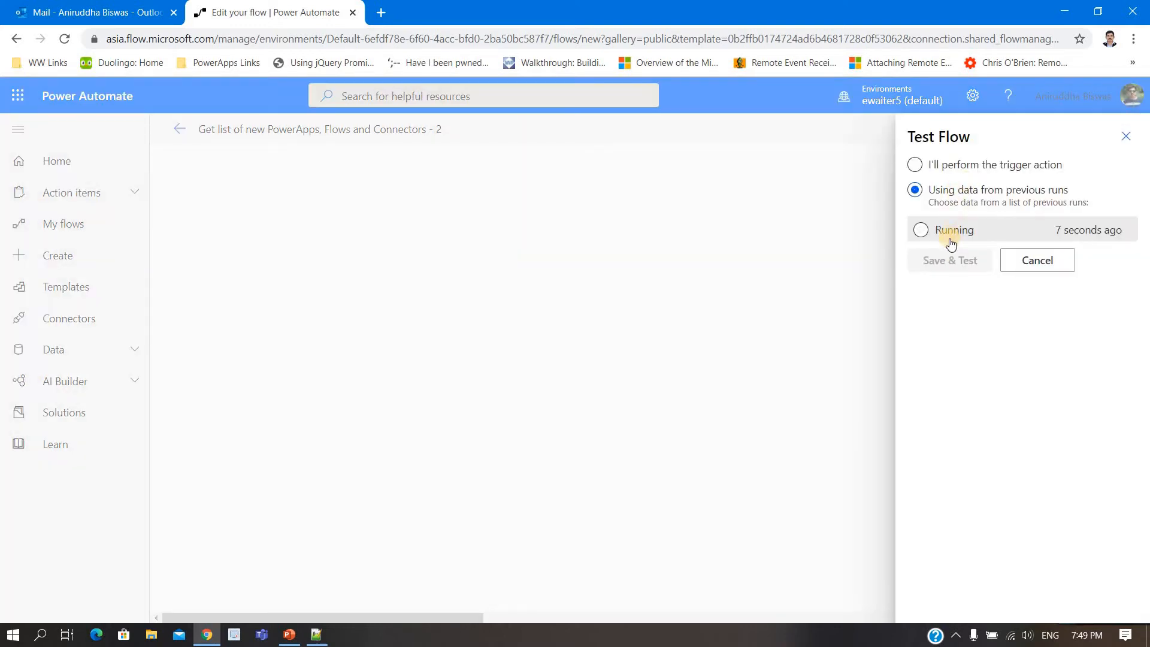
left_click(1125, 136)
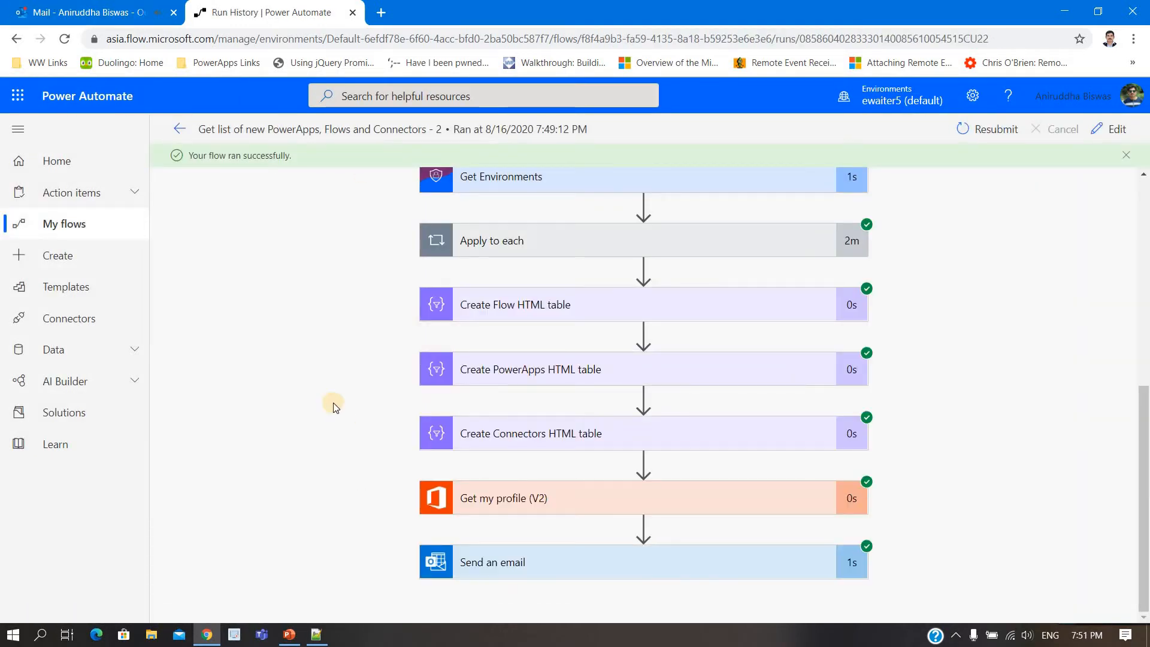
Step: Switch to Outlook, open the latest "New Flow and PowerApps Report" email and examine its flows, PowerApps and connectors tables
left_click(96, 8)
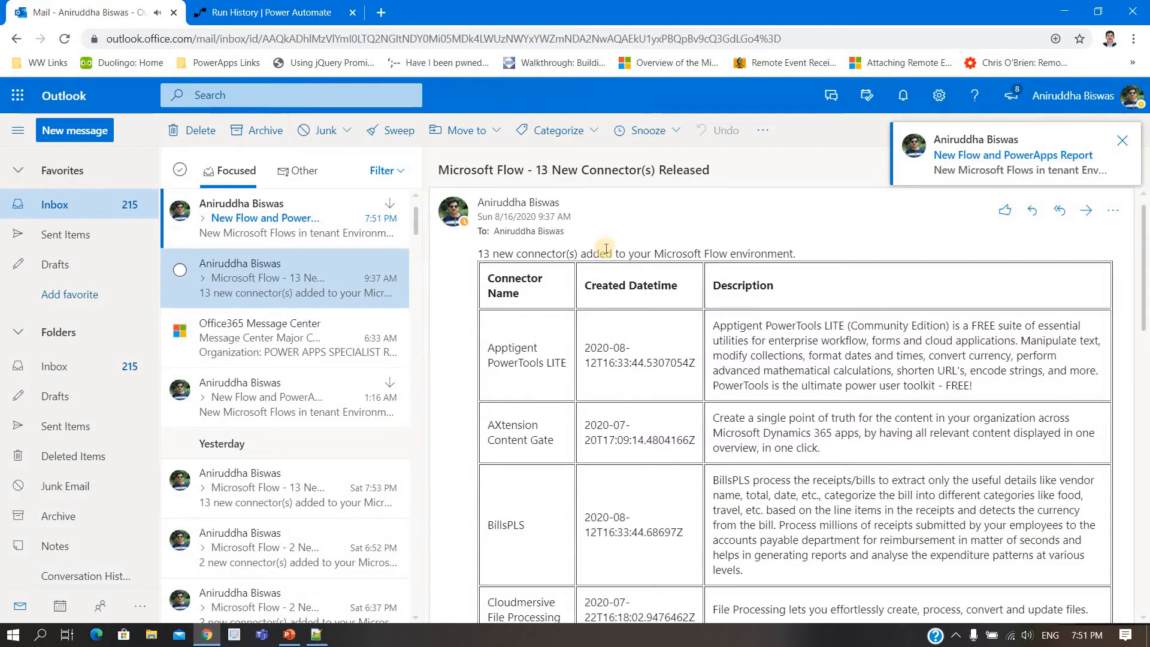
left_click(288, 234)
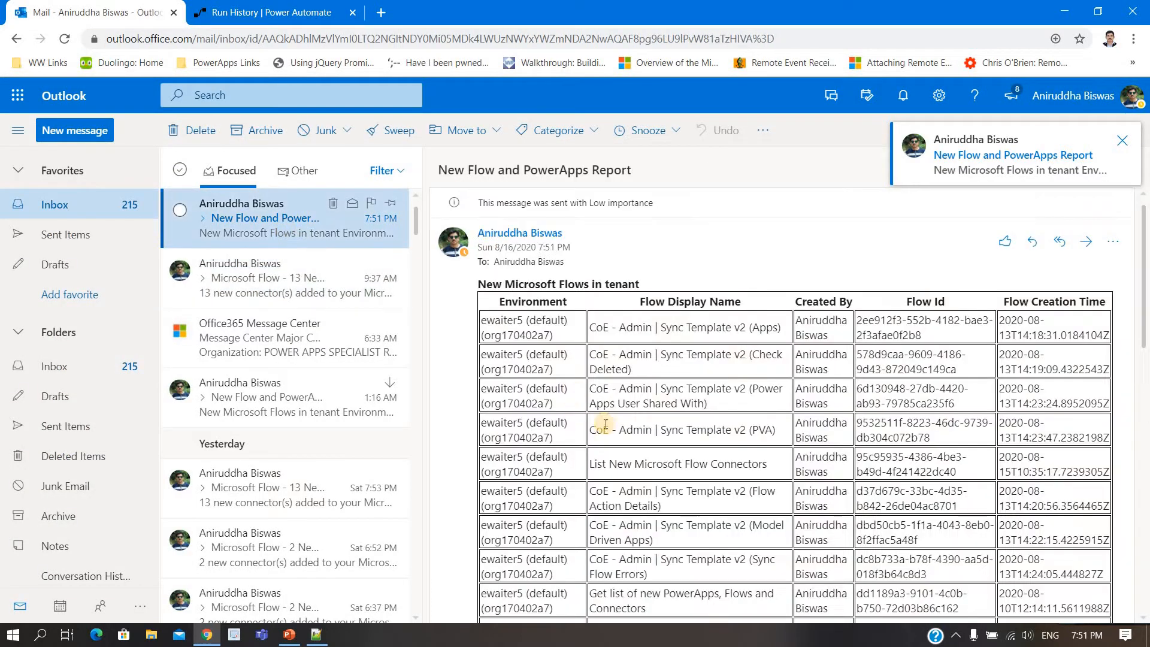
scroll(607, 425, "down", 5)
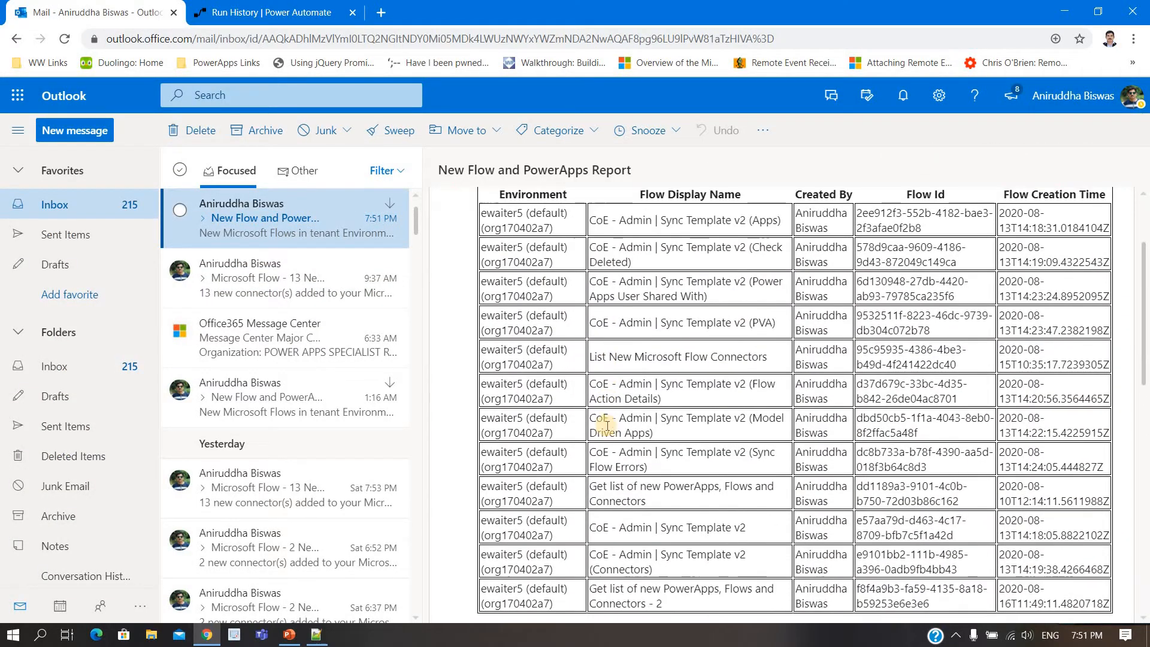
scroll(607, 425, "up", 4)
scroll(606, 426, "down", 5)
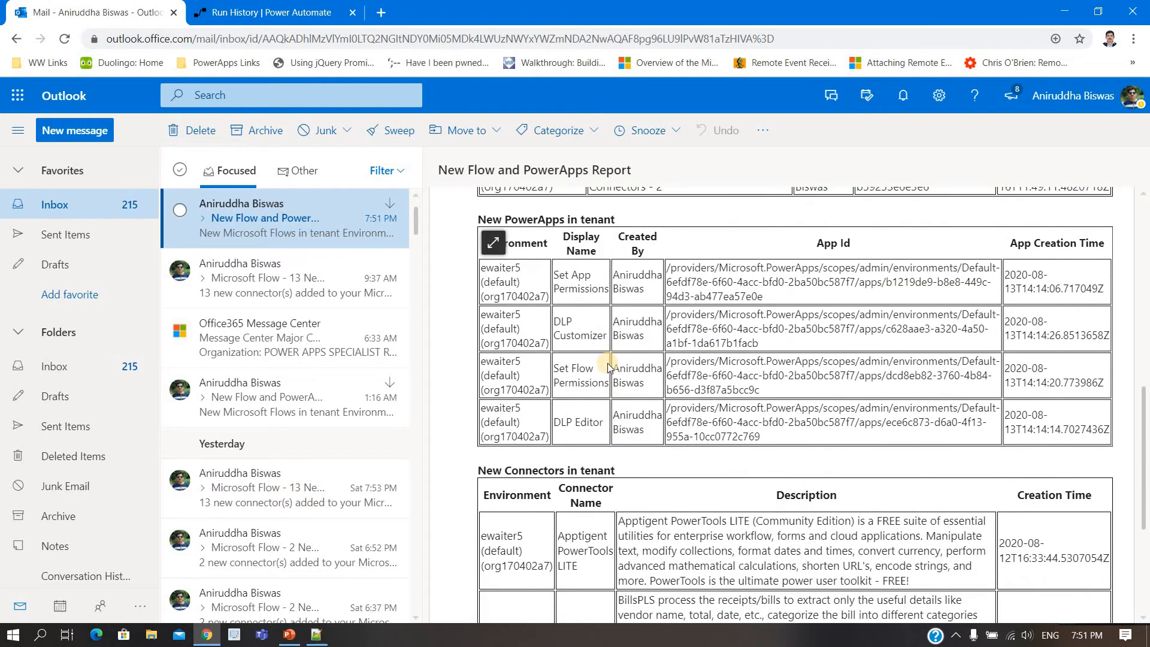
scroll(608, 363, "down", 1)
scroll(607, 363, "up", 2)
scroll(608, 363, "up", 5)
scroll(864, 431, "down", 3)
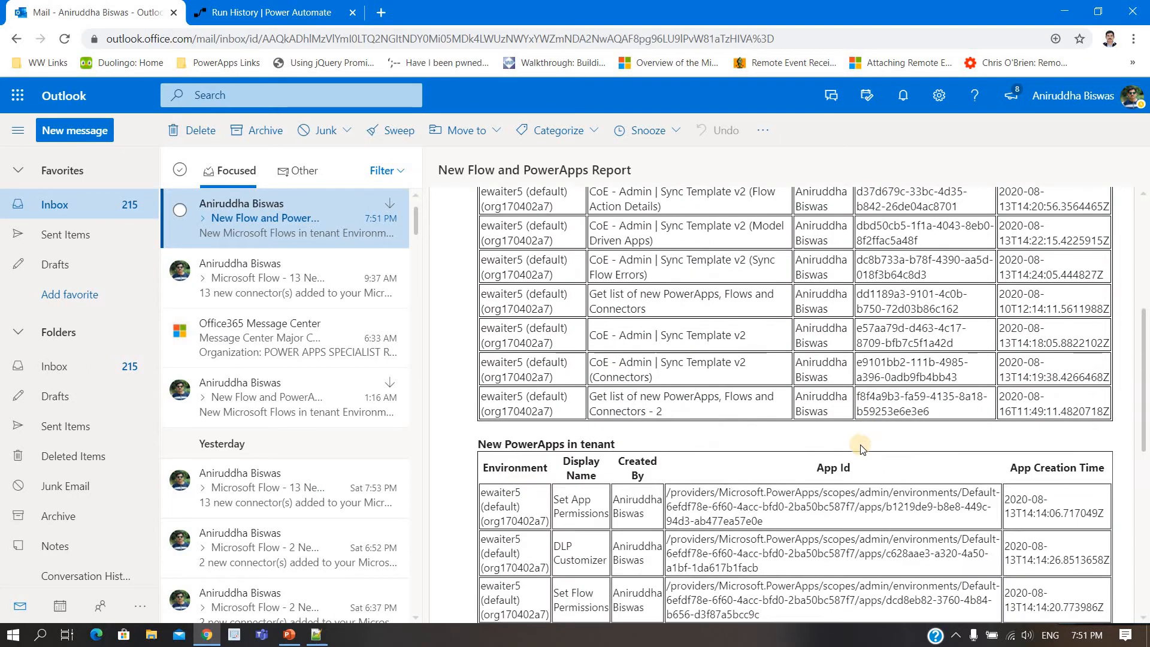
Step: Highlight the App Id heading in the email's PowerApps table and the Flow Id heading in its flows table
left_click_drag(819, 468, 853, 480)
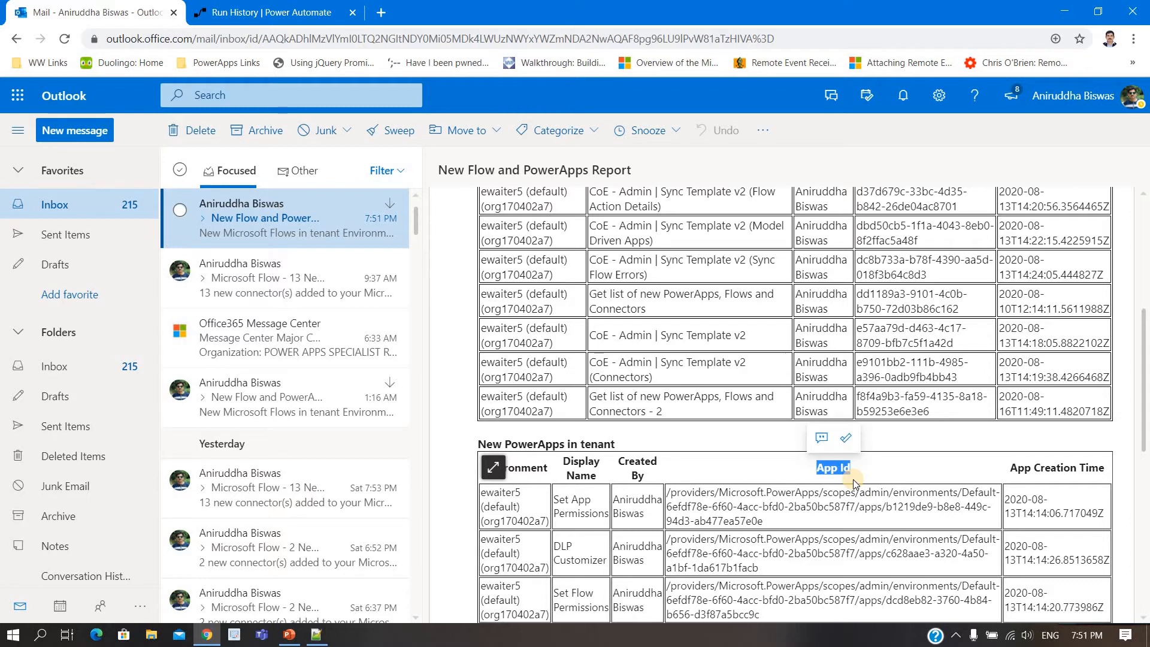
scroll(852, 479, "up", 4)
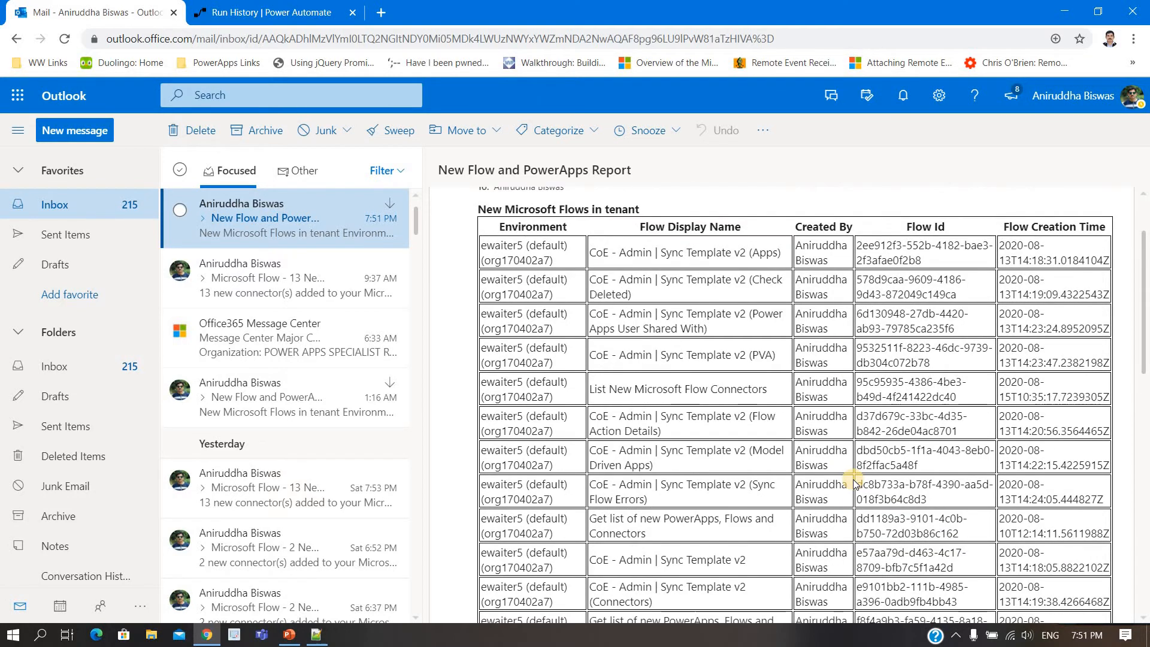
scroll(853, 479, "down", 5)
scroll(853, 479, "up", 6)
left_click_drag(908, 301, 948, 303)
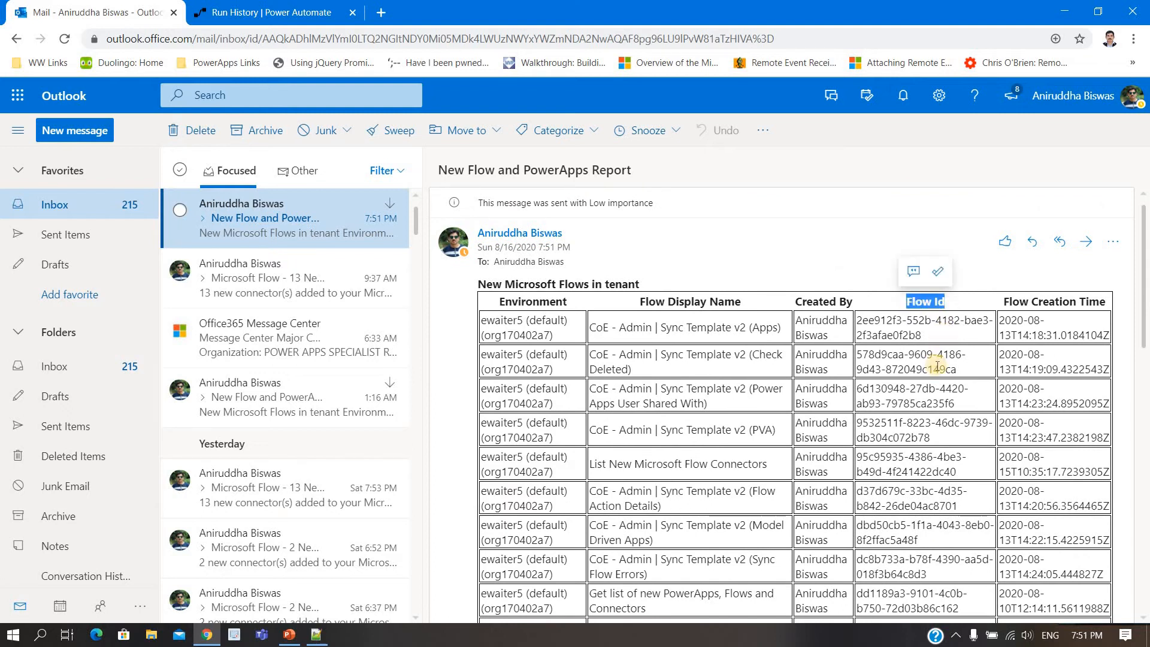
Step: Switch back to Power Automate, check the Recurrence inputs of the completed run and open the flow for editing
left_click(270, 12)
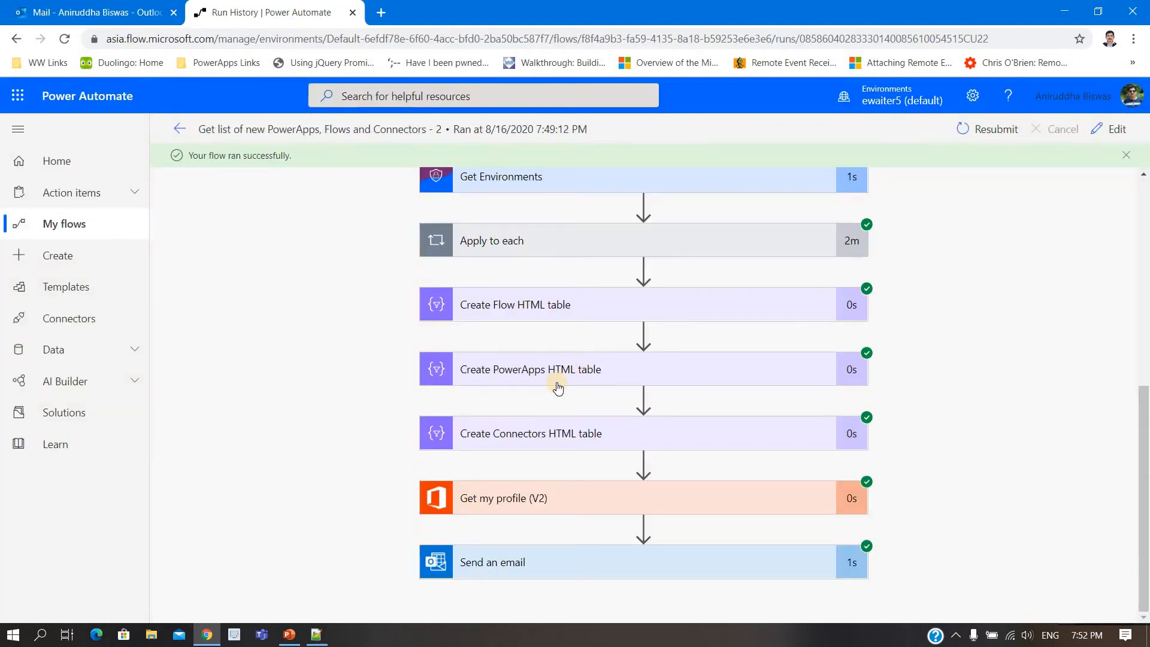
scroll(557, 377, "up", 10)
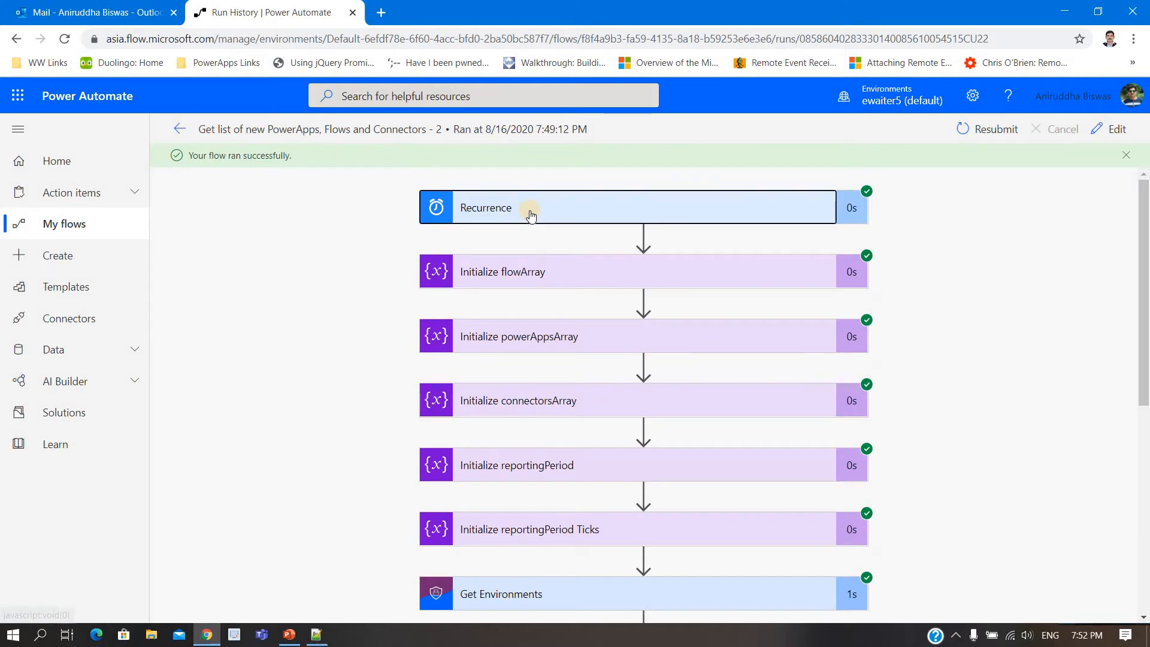
left_click(531, 211)
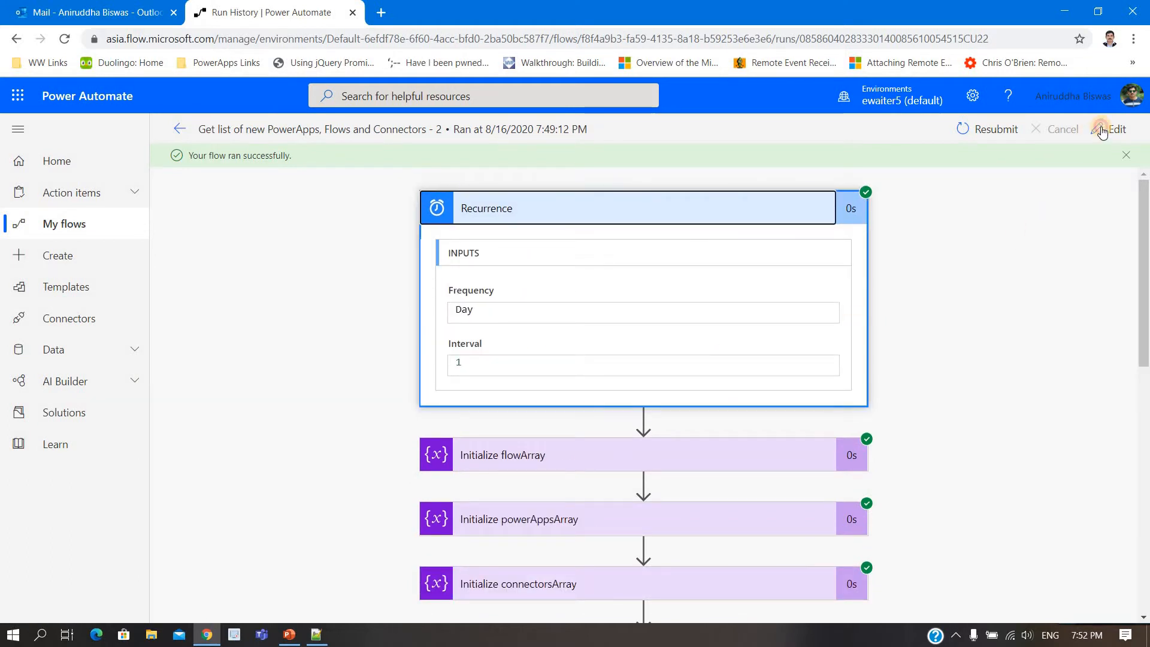
left_click(1109, 129)
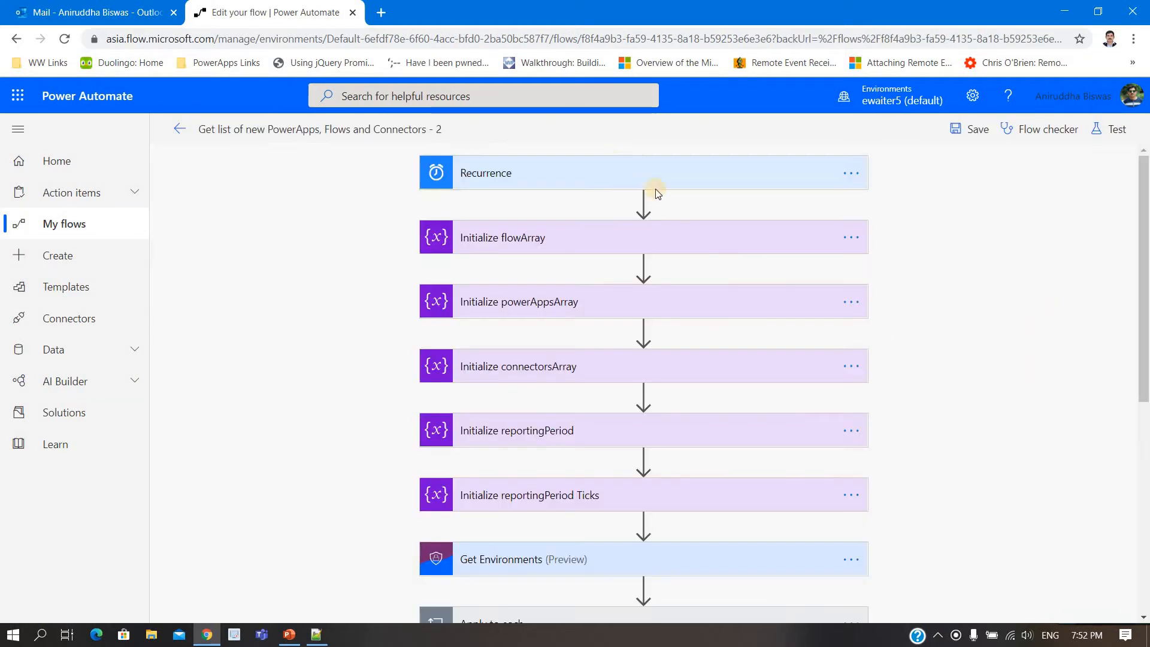
Step: Set the Recurrence trigger's frequency to Week and schedule it on Sunday in the advanced options
left_click(614, 166)
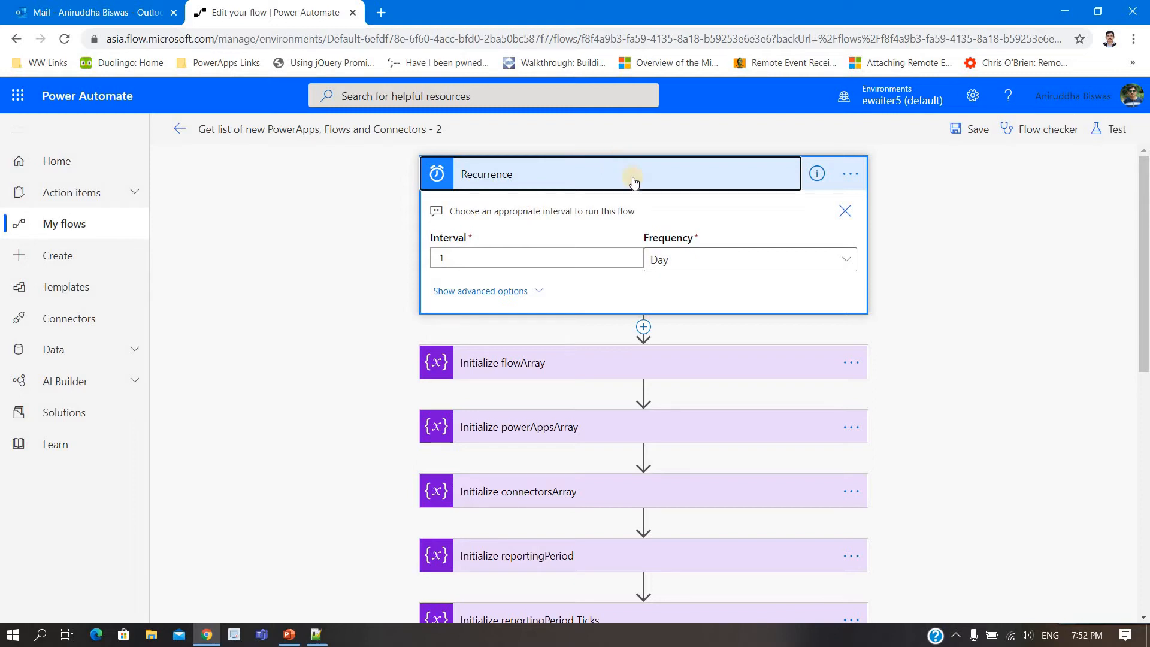
left_click(767, 259)
left_click(687, 402)
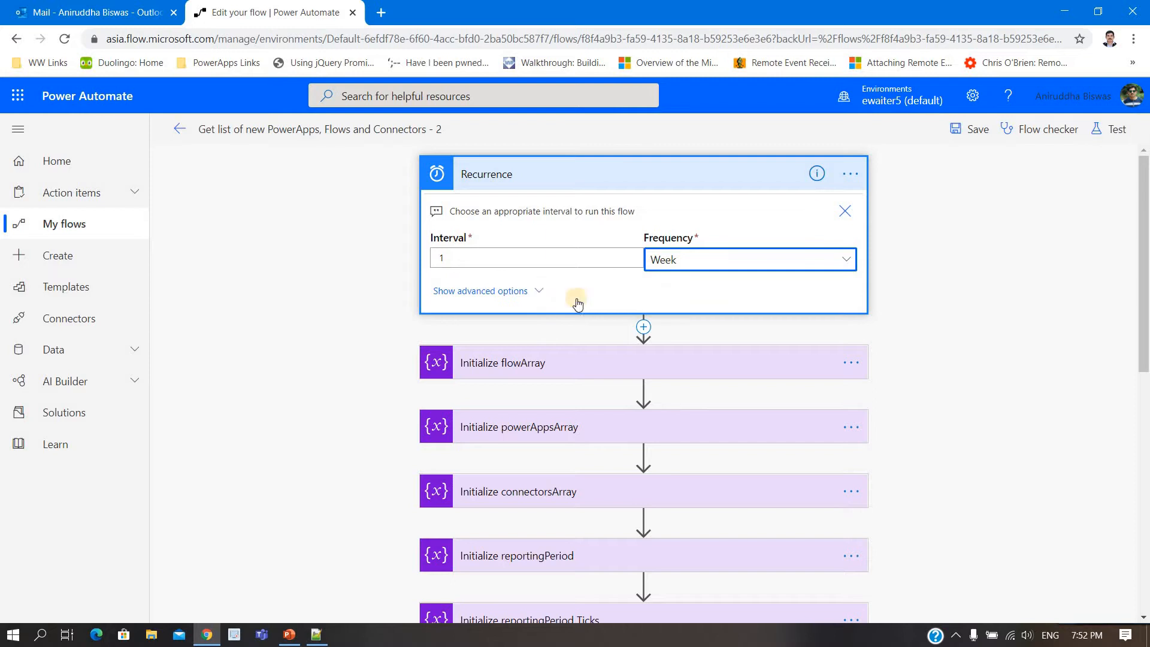
left_click(539, 291)
scroll(599, 332, "down", 1)
left_click(506, 322)
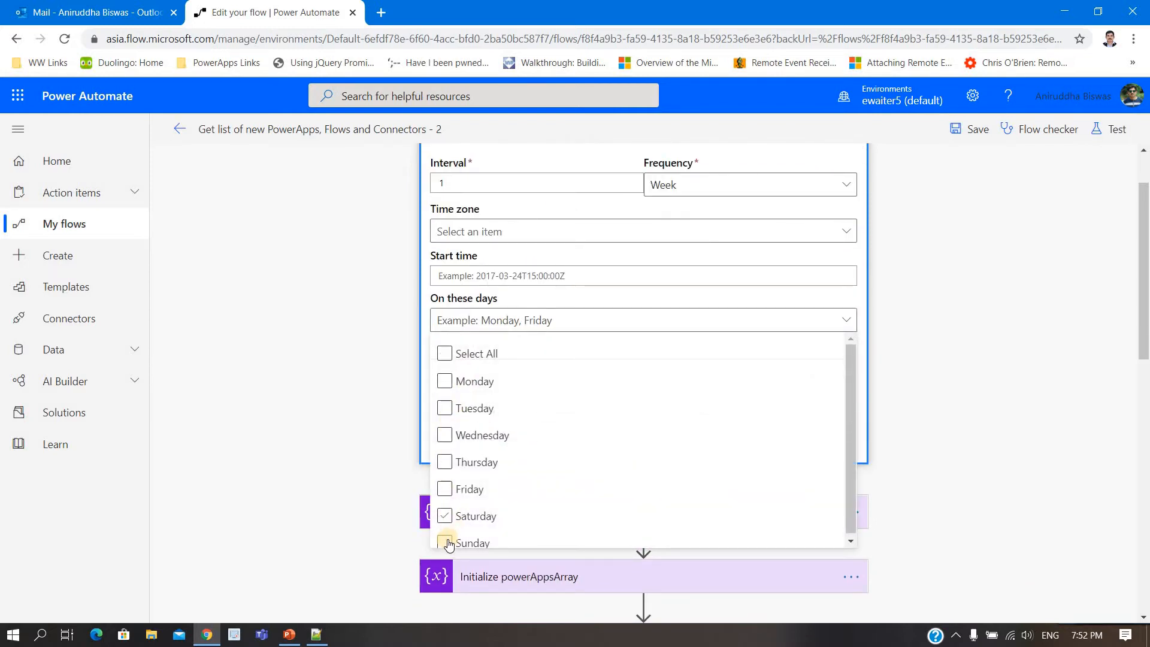
left_click(446, 541)
left_click(413, 383)
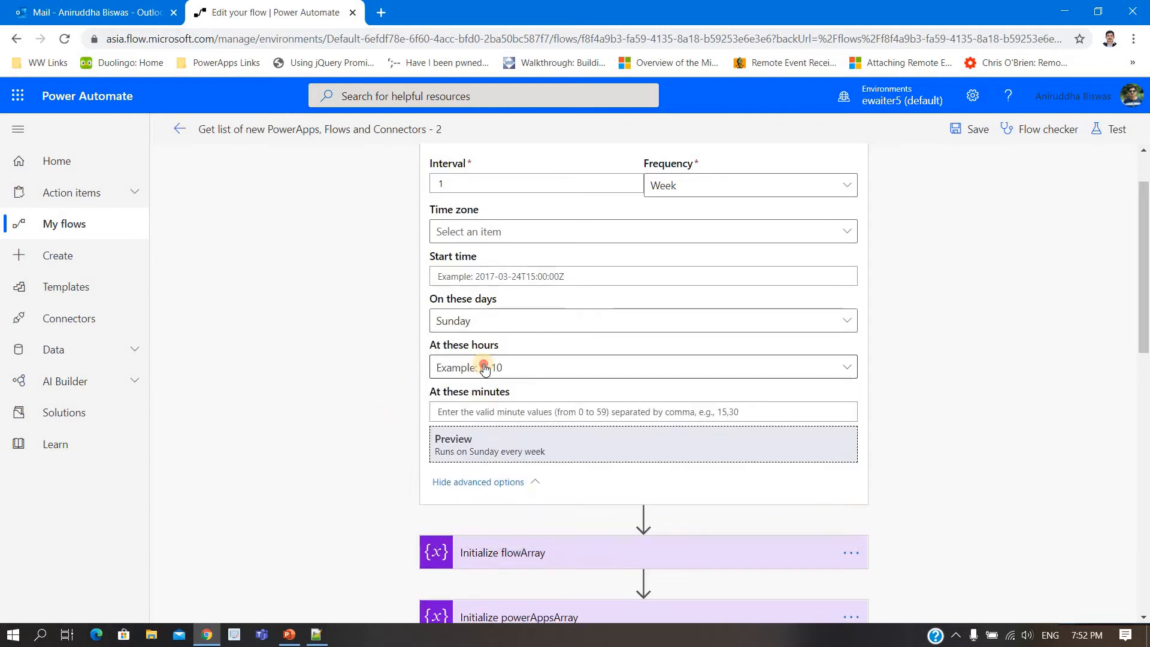
Step: Set the Recurrence trigger to run at hour 1
left_click(488, 365)
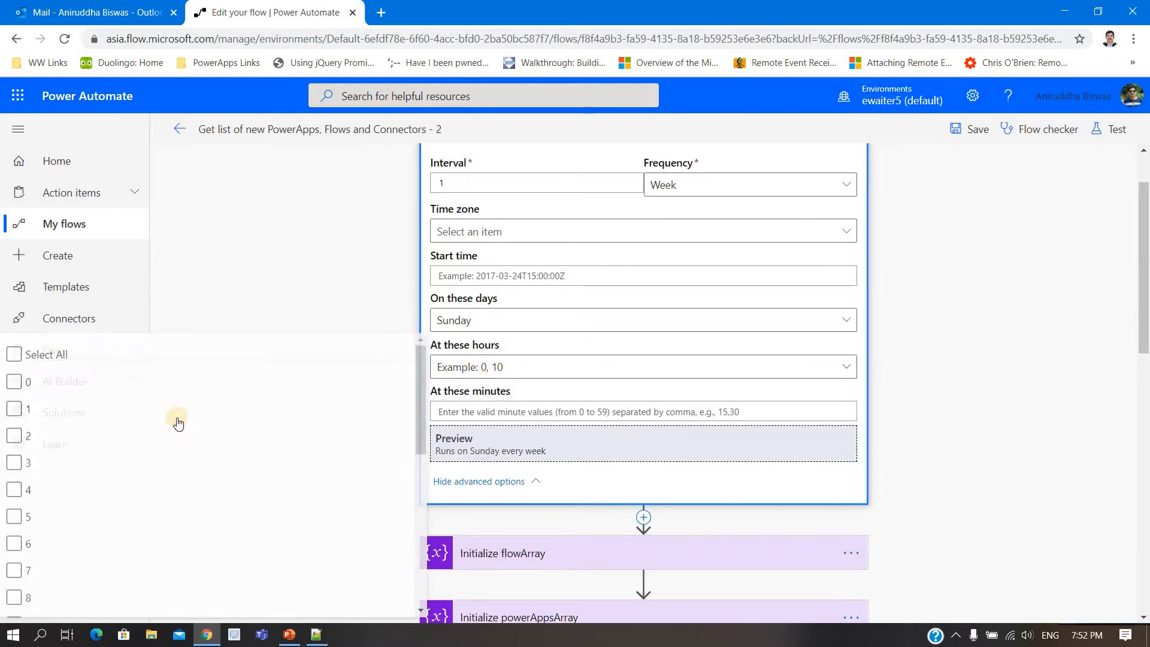
left_click(9, 388)
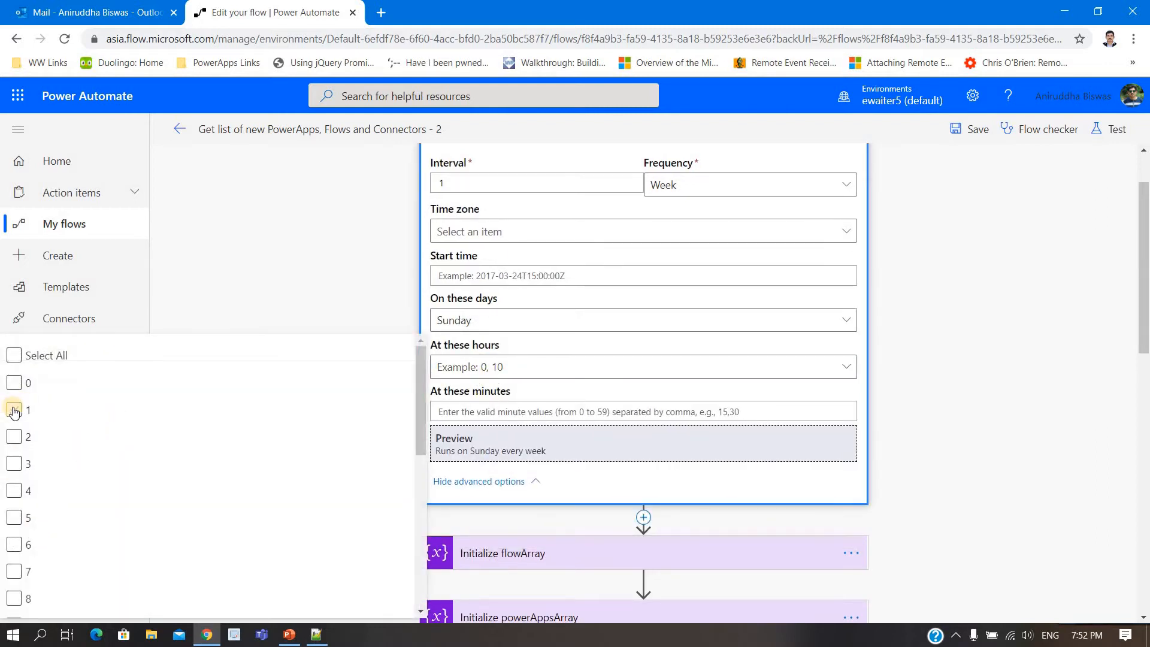
left_click(14, 411)
left_click(494, 422)
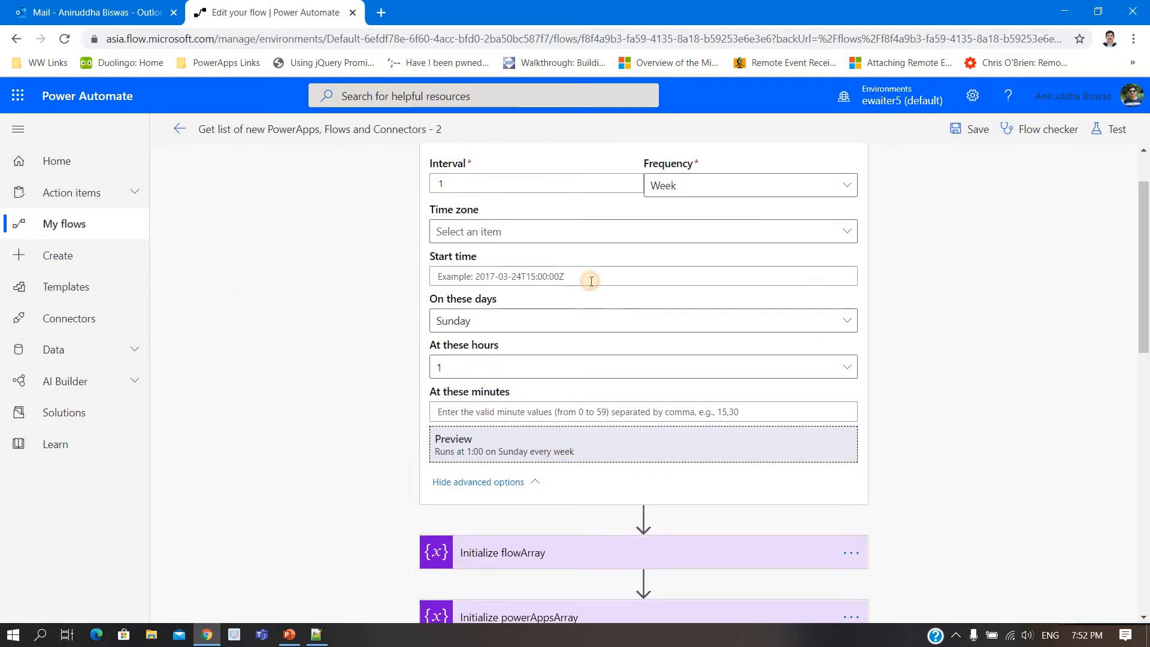
Step: Search the Recurrence trigger's time zones for "kuala" and choose the matching zone
left_click(590, 263)
left_click(561, 236)
left_click(554, 293)
type("kuala")
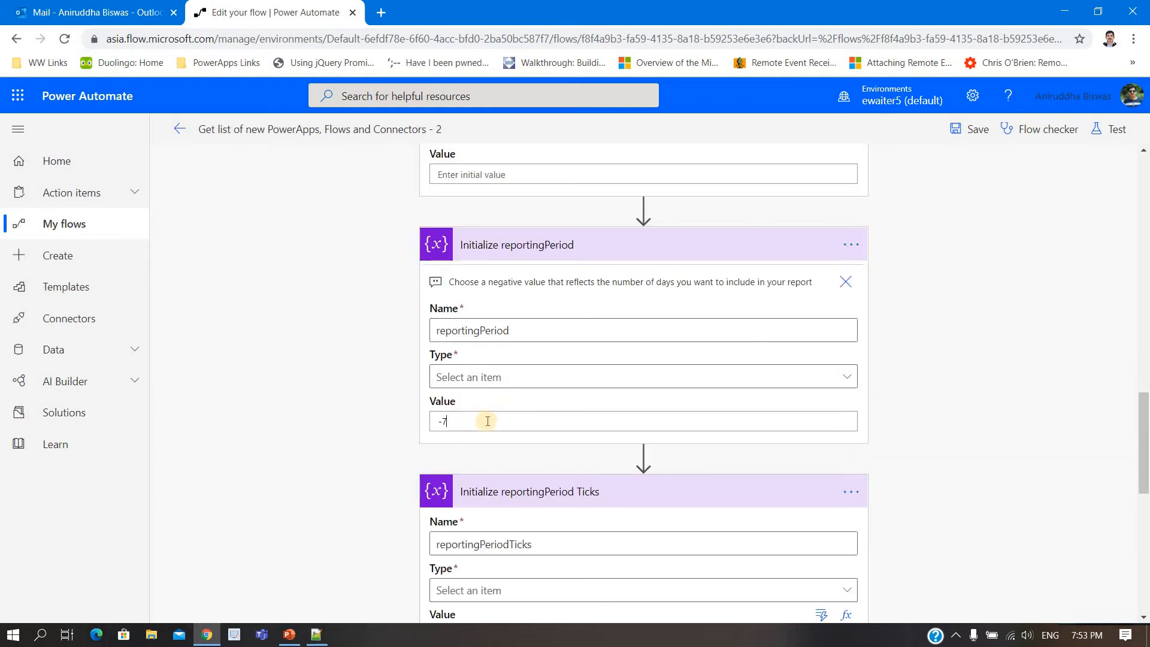
left_click(487, 421)
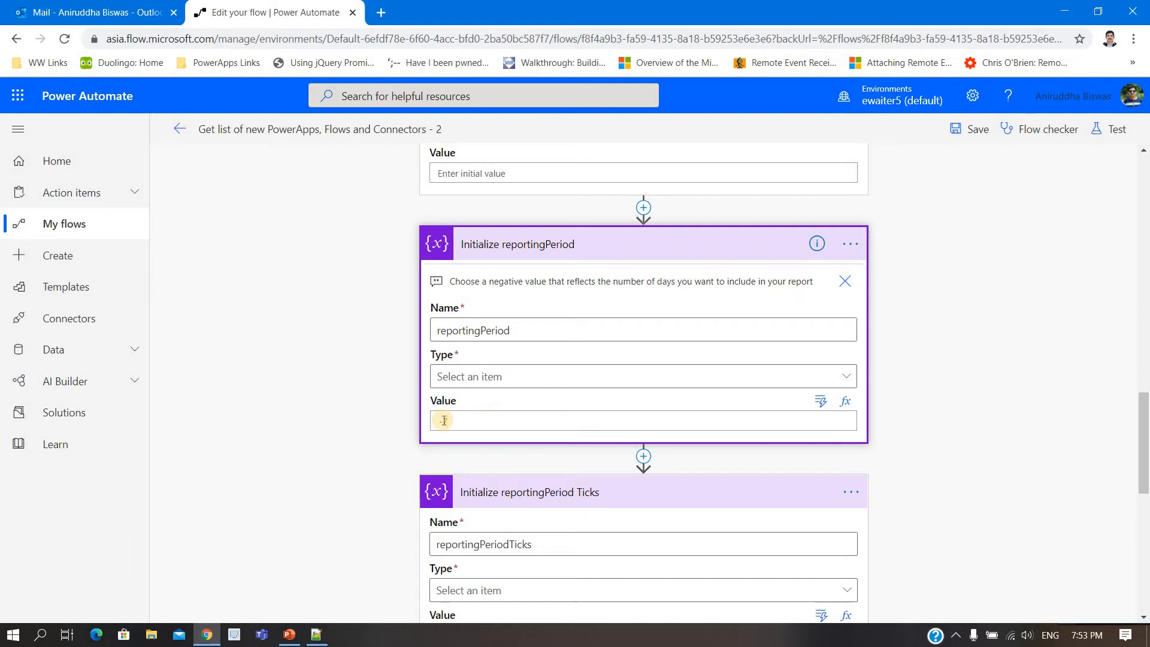
Step: Review the reportingPeriod and reportingPeriodTicks variables and expand the Get Environments action with its advanced options
scroll(365, 435, "down", 3)
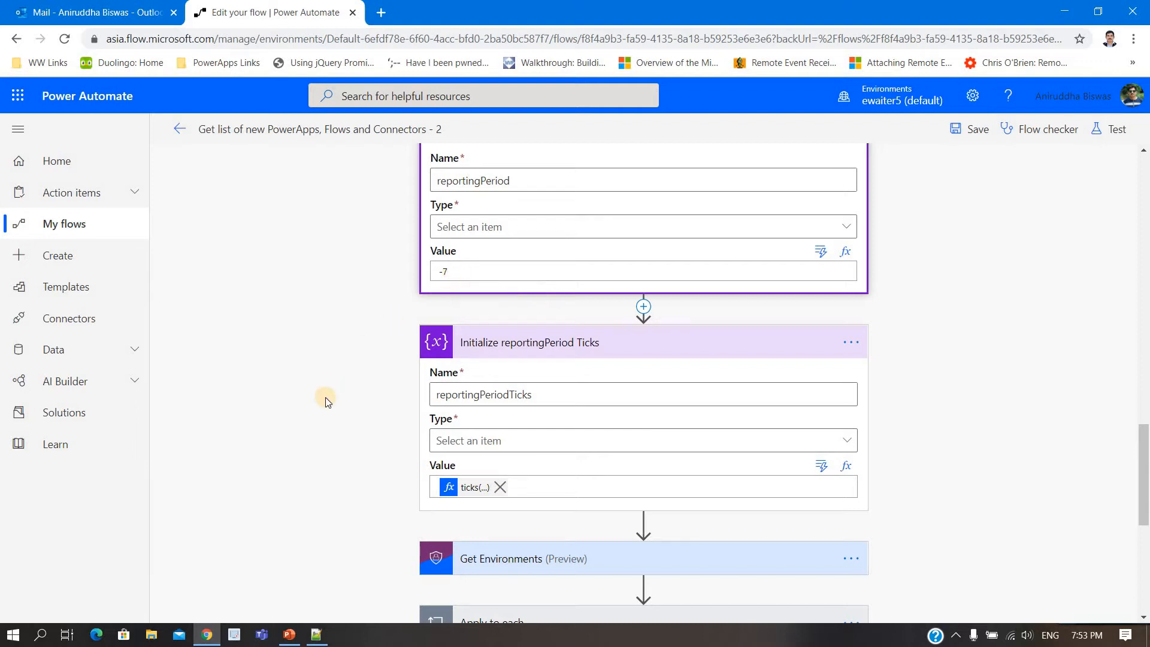
scroll(326, 398, "down", 3)
left_click(433, 350)
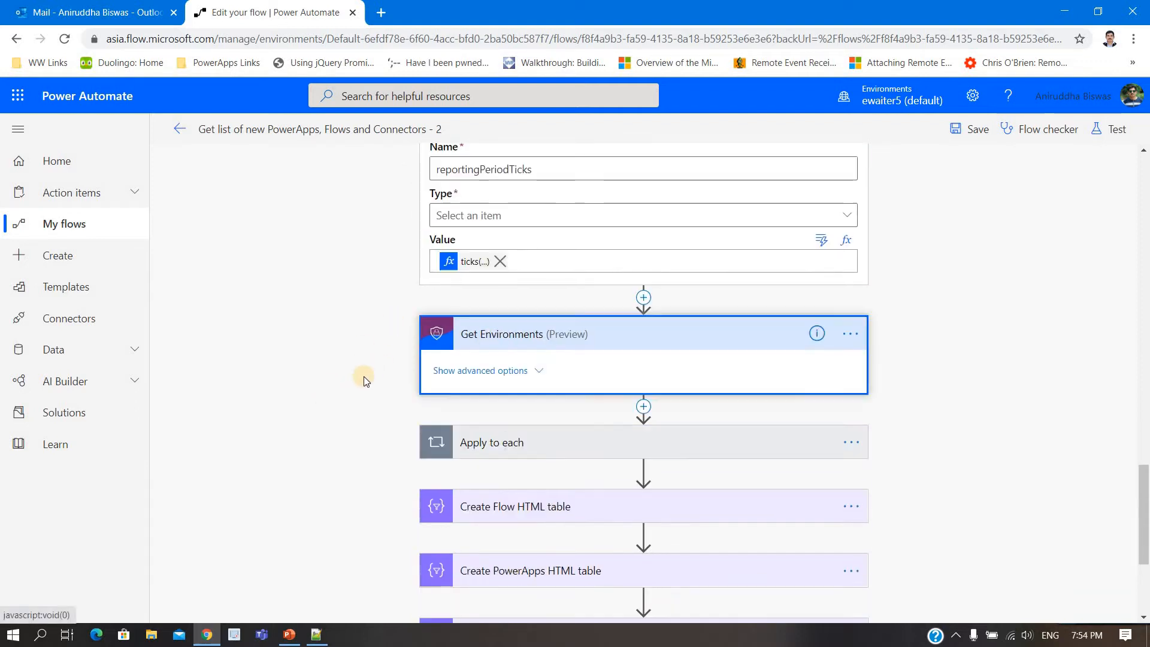
scroll(408, 340, "down", 2)
left_click(527, 220)
scroll(338, 313, "up", 3)
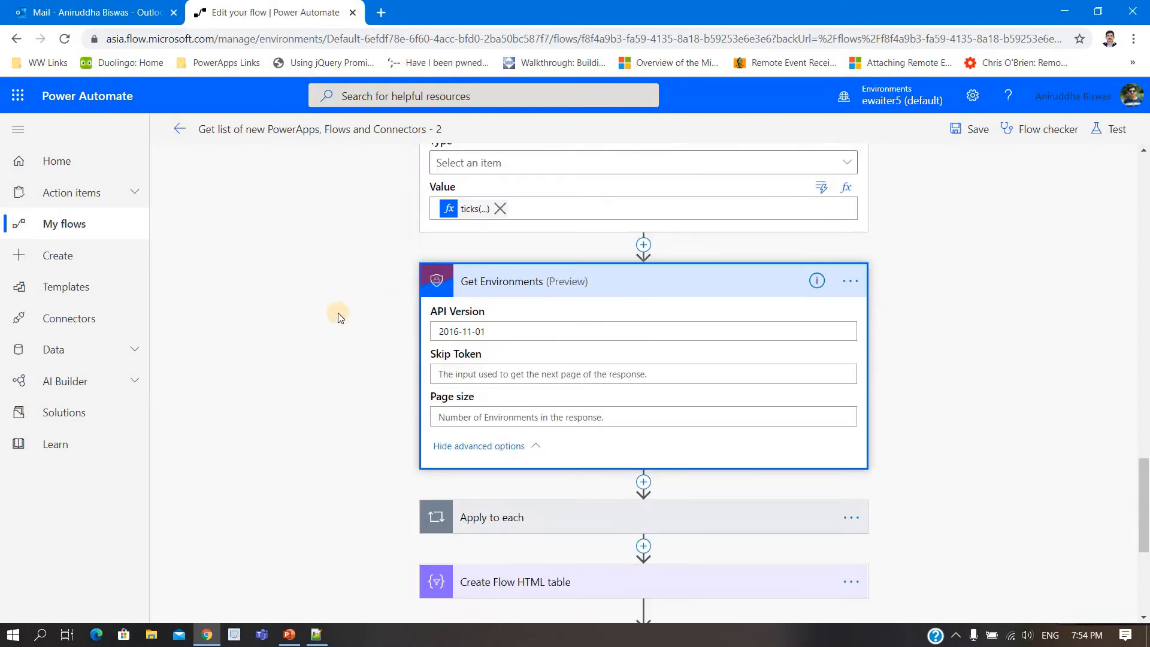
scroll(338, 313, "down", 4)
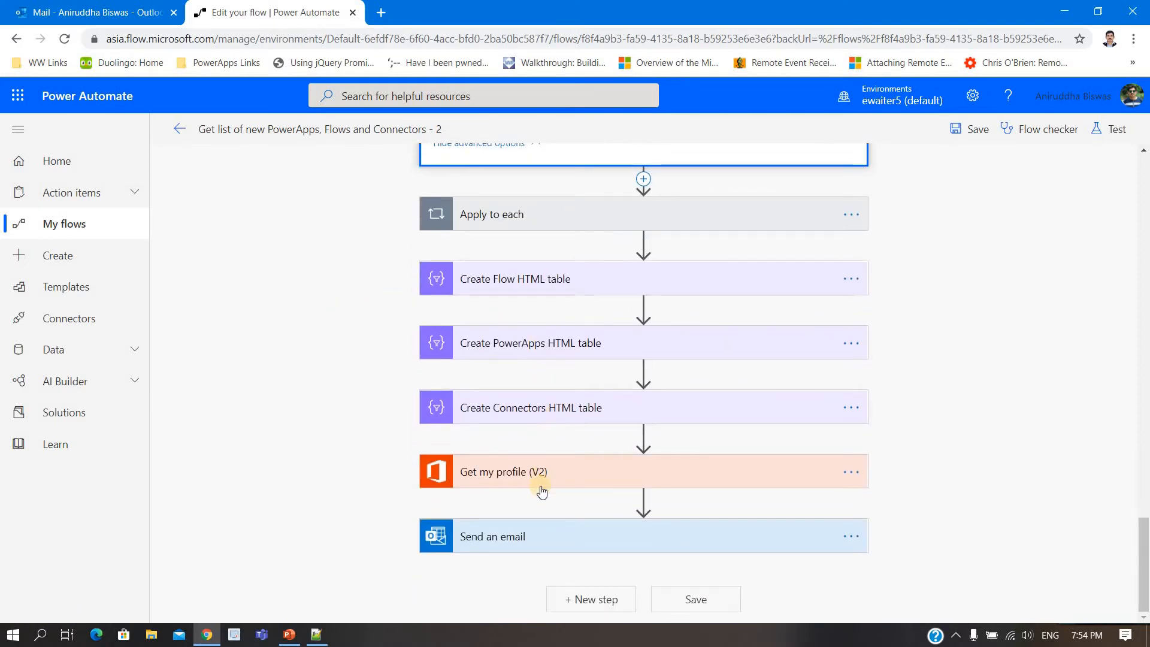
Step: Expand the Send an email and Create Flow HTML table actions and examine the email body and the table's source array
left_click(547, 533)
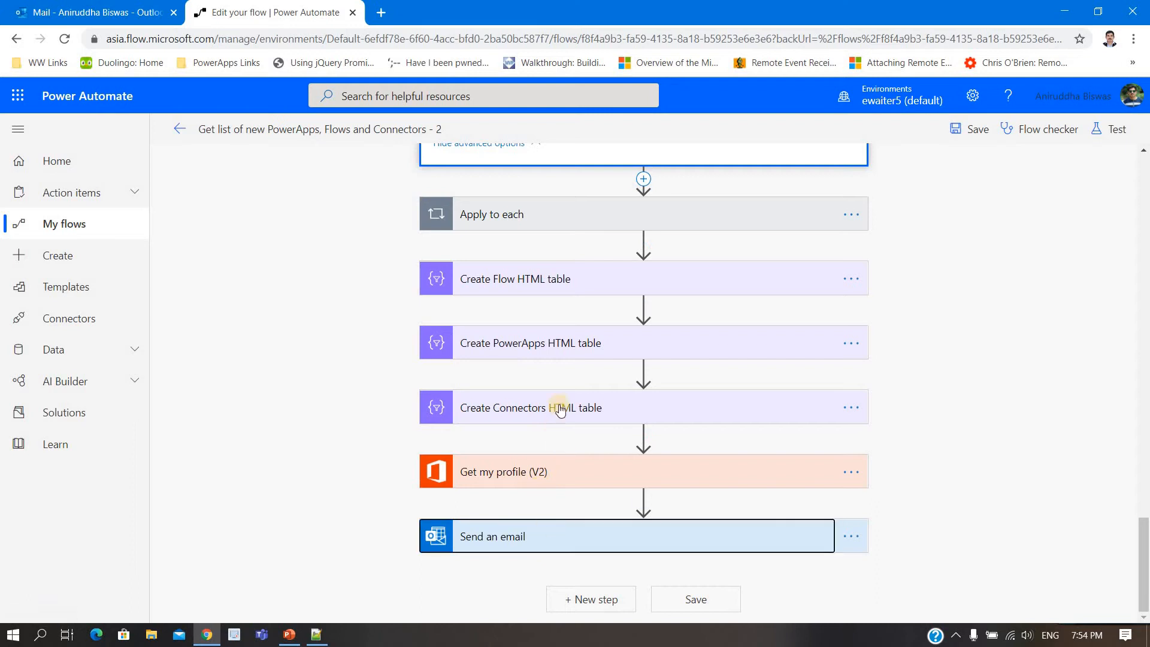
left_click(547, 280)
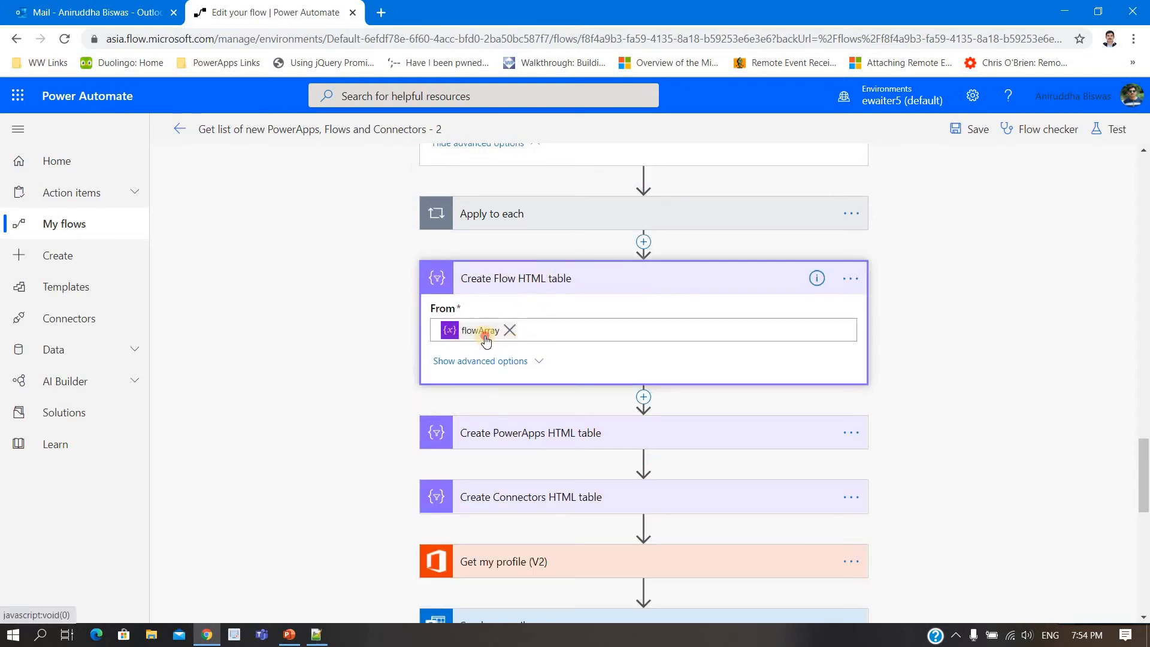
scroll(534, 333, "down", 5)
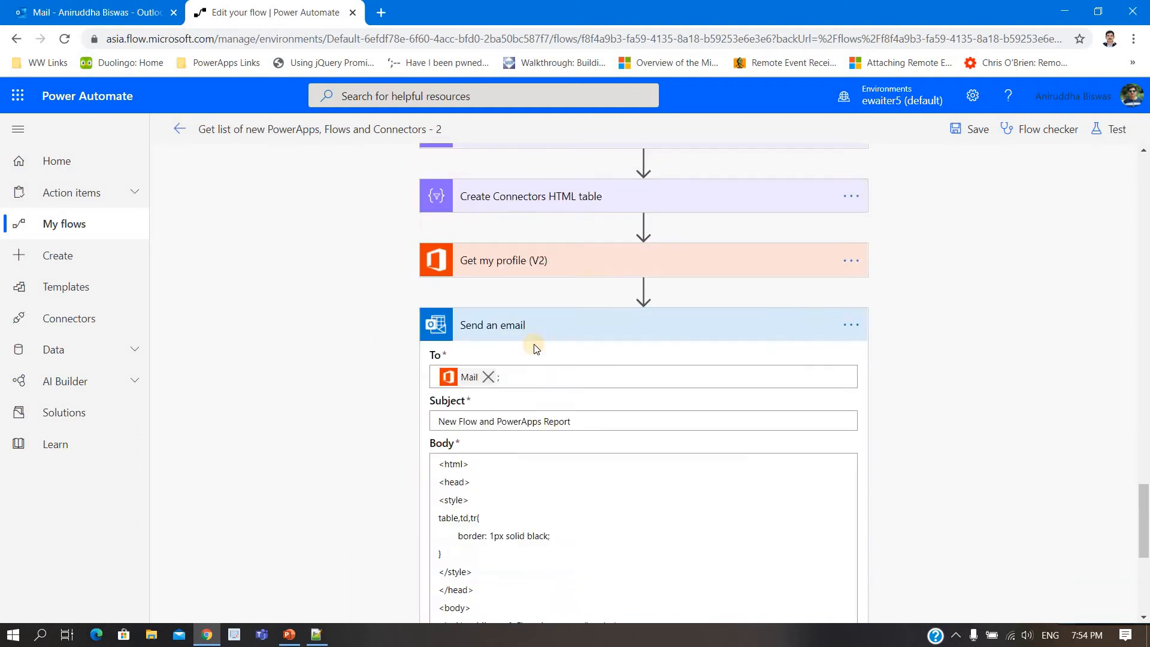
scroll(552, 439, "down", 4)
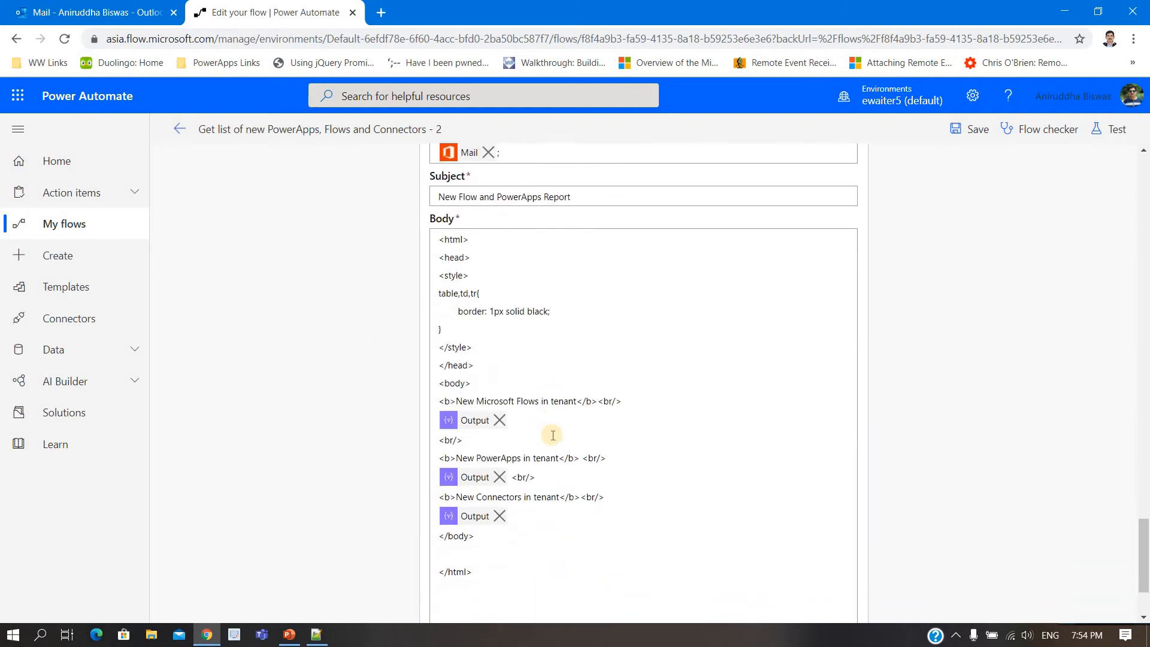
scroll(553, 436, "up", 12)
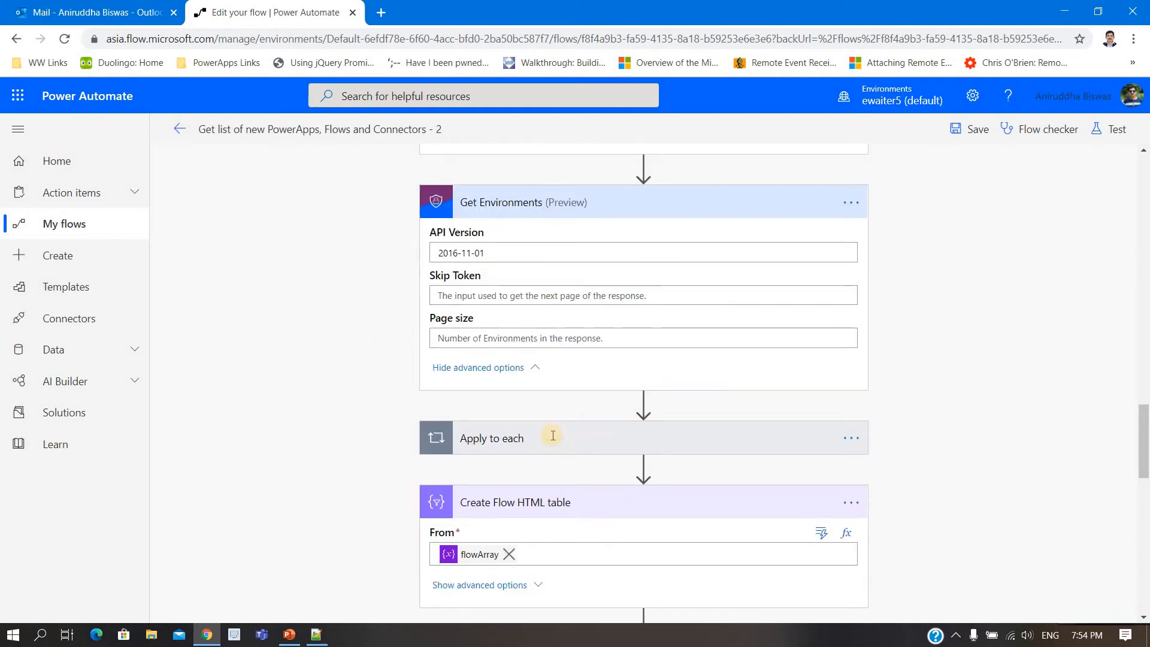
Step: Expand the Apply to each loop, its List Flows as Admin action, and the Apply to each Flow loop with its creation-window condition
left_click(553, 439)
scroll(386, 321, "down", 5)
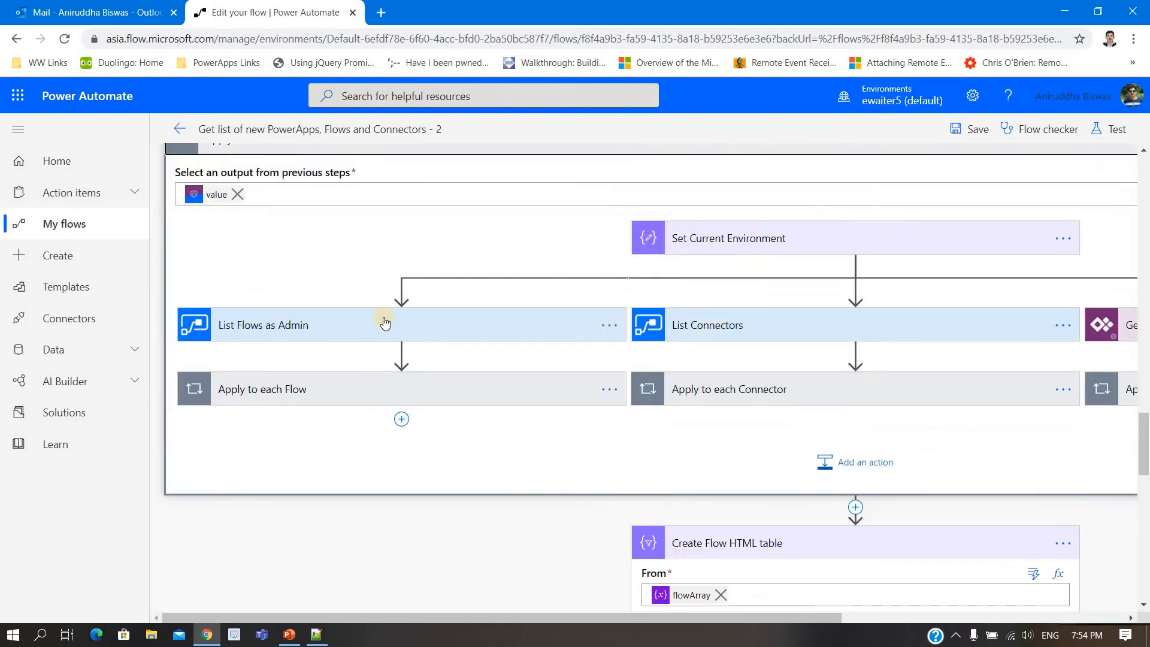
left_click(384, 323)
scroll(411, 327, "down", 3)
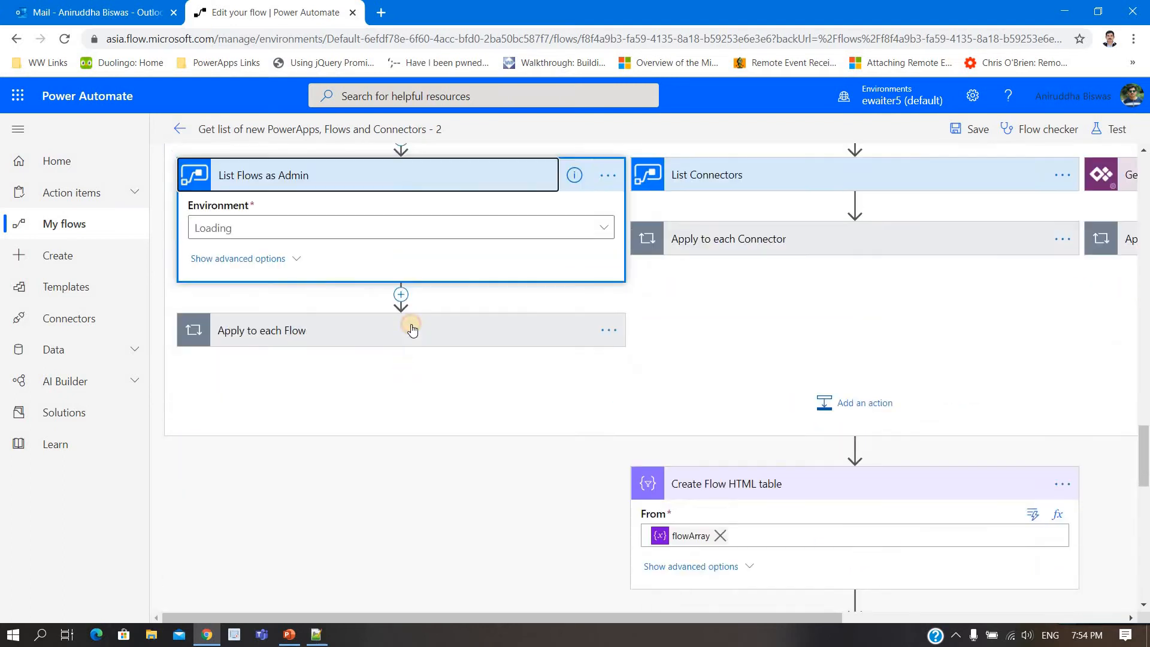
left_click(433, 359)
left_click(428, 437)
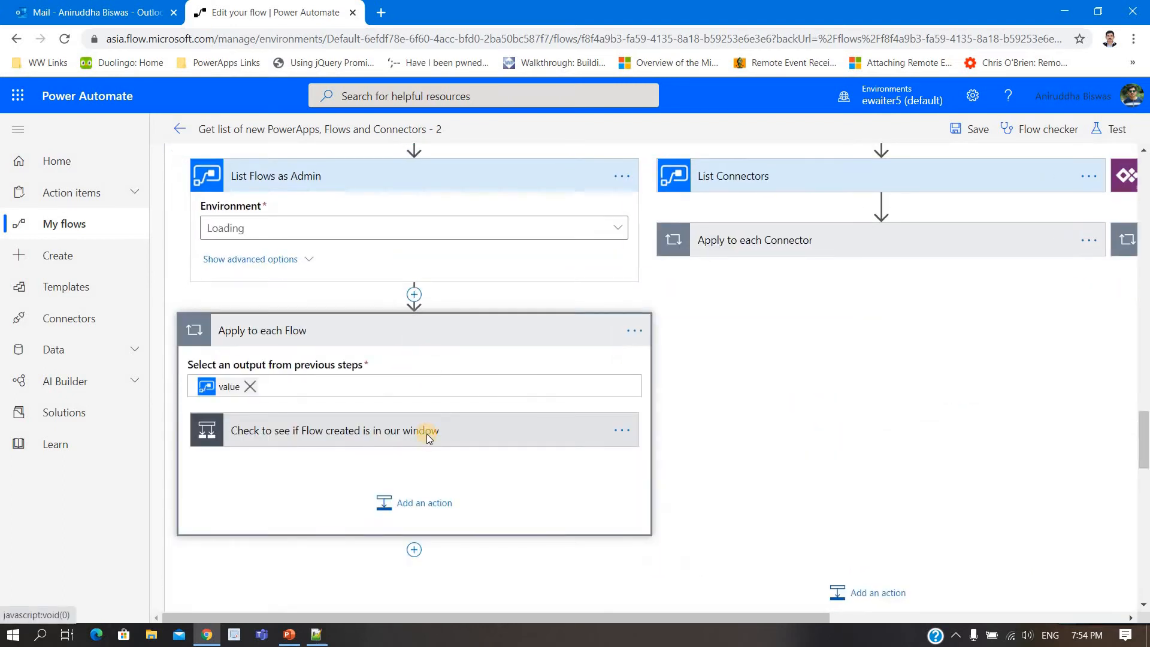
Step: Remove the Flow Id line and its Flow Name token from the value that the If yes branch appends to flowArray
scroll(426, 433, "down", 5)
left_click(477, 335)
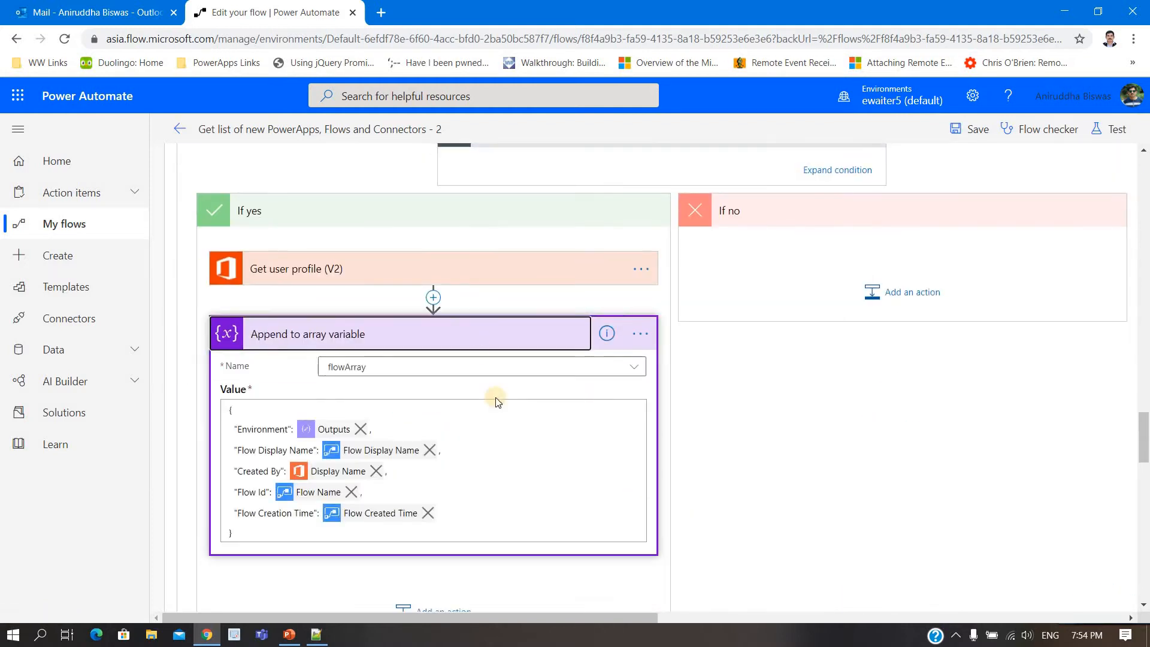
left_click(351, 492)
left_click(389, 473)
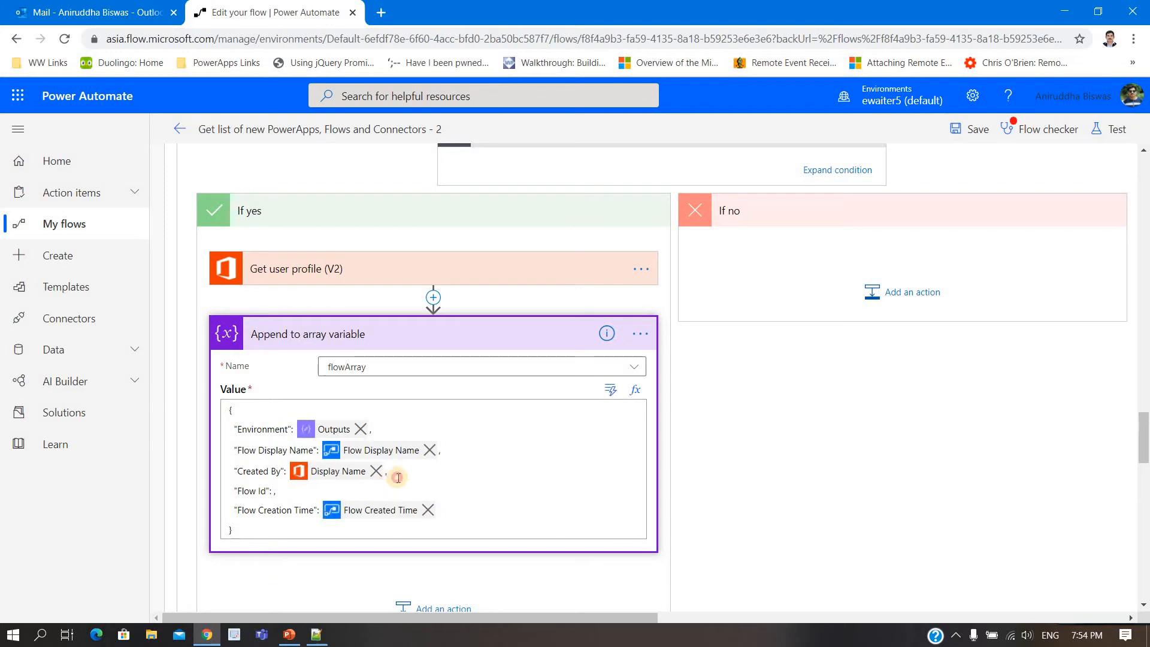
left_click(404, 488, "shift")
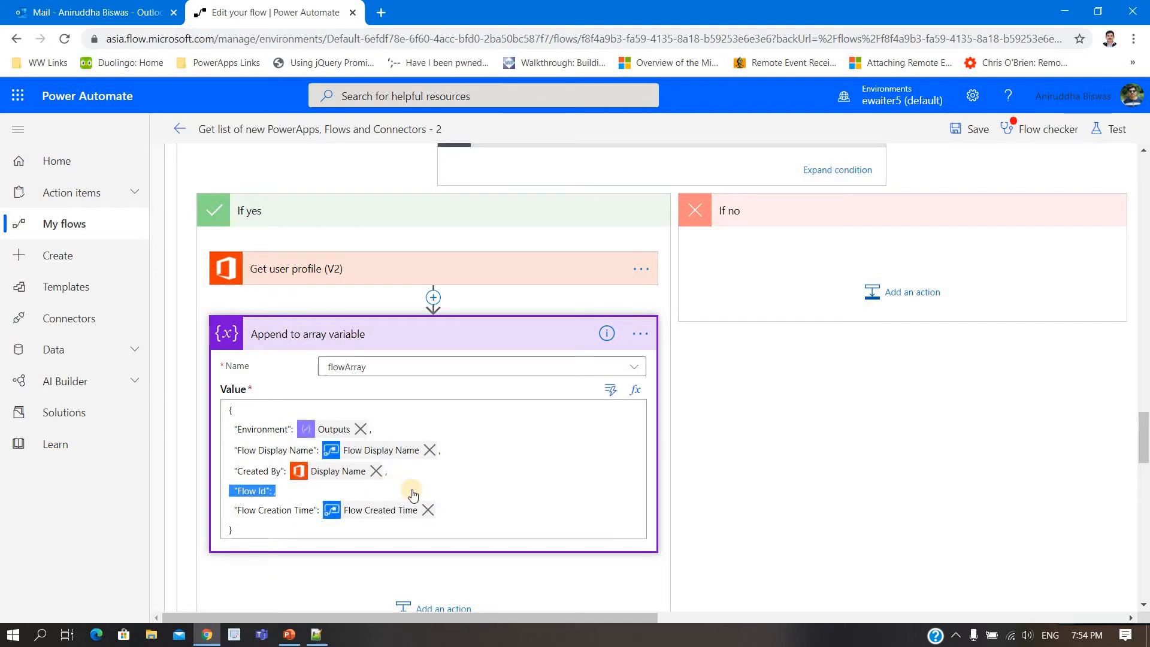
key("BackSpace")
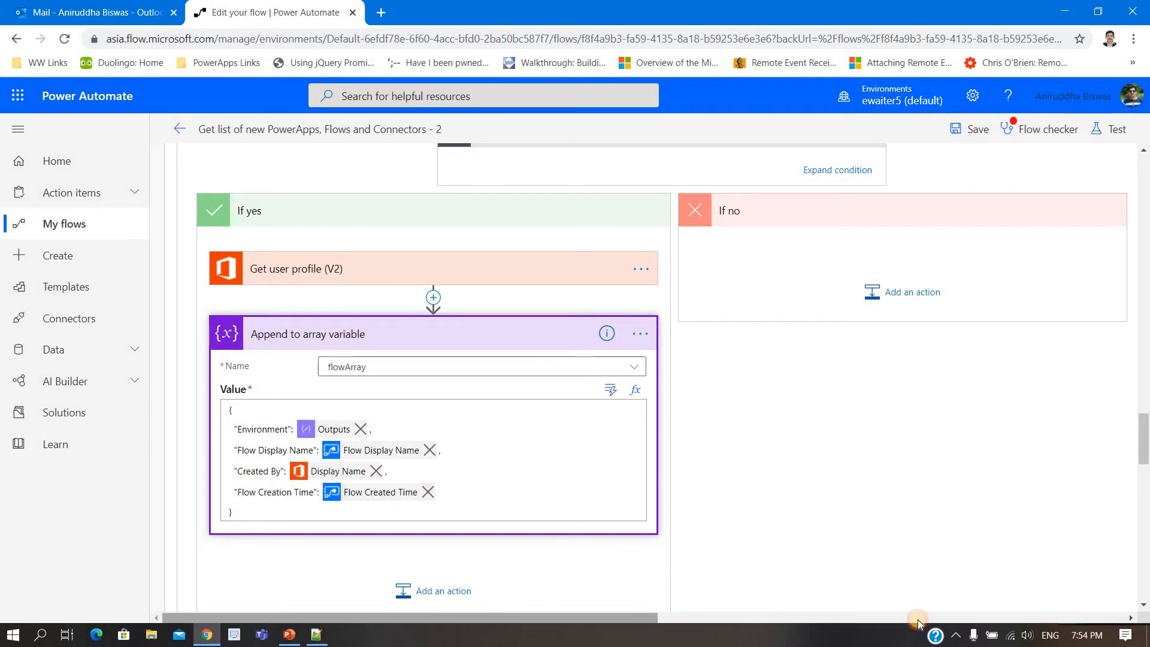
Step: Expand the Apply to each Connector and Apply to each PowerApp loops and examine the conditions inside them
scroll(968, 590, "right", 4)
scroll(968, 589, "right", 5)
scroll(924, 500, "up", 6)
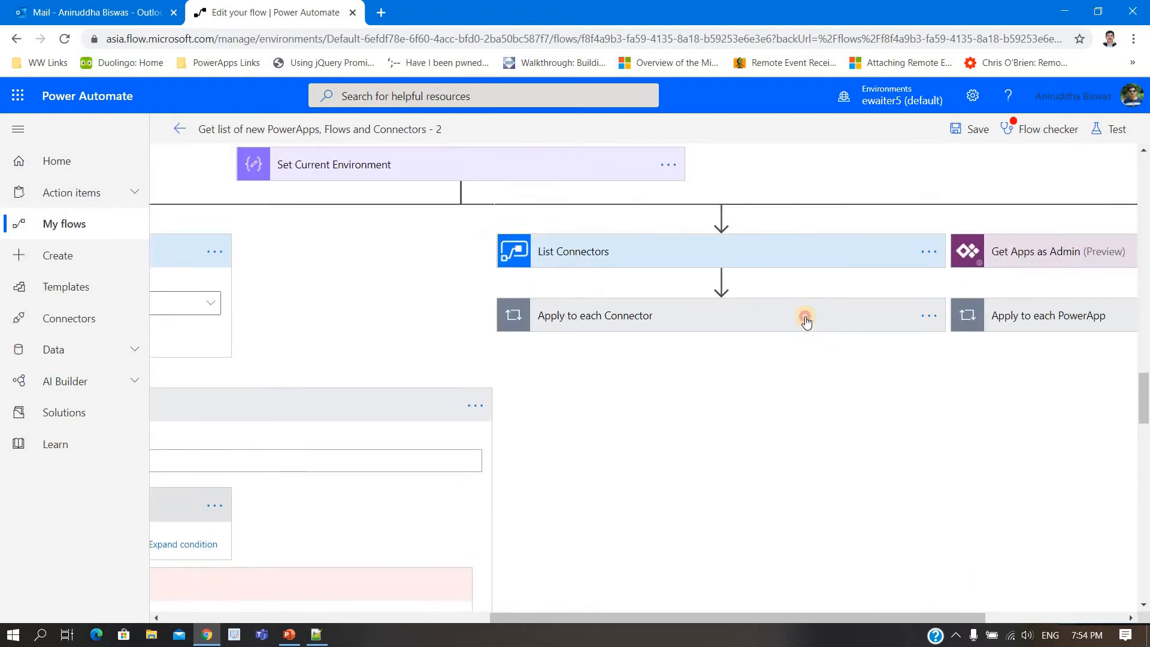
left_click(806, 322)
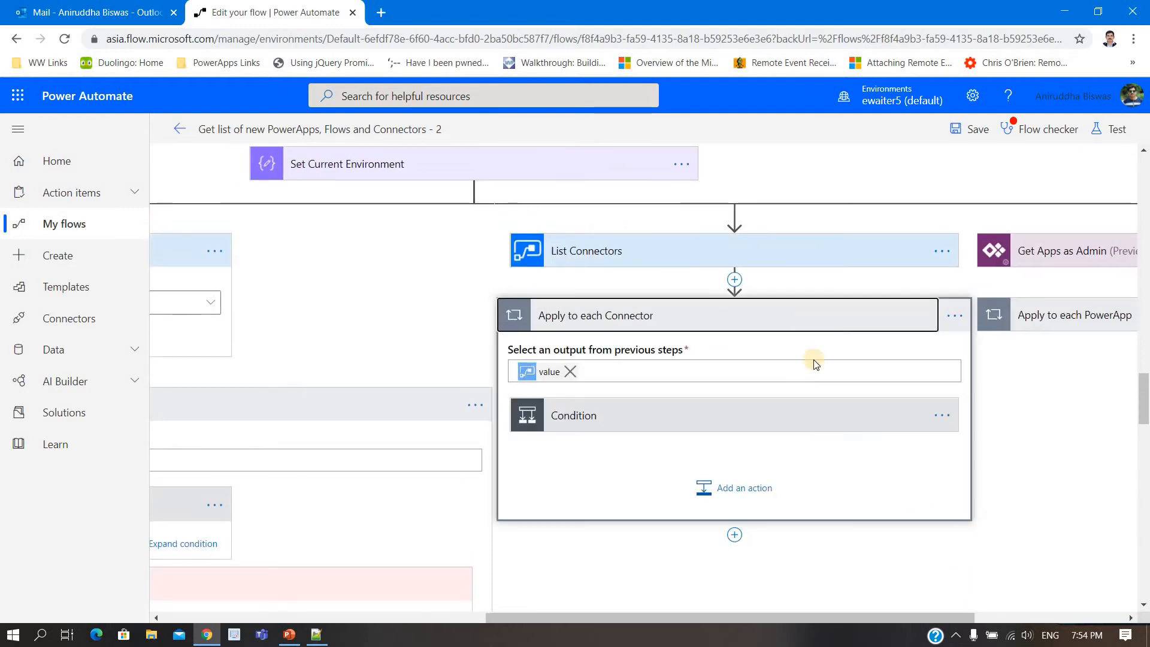
left_click(1070, 326)
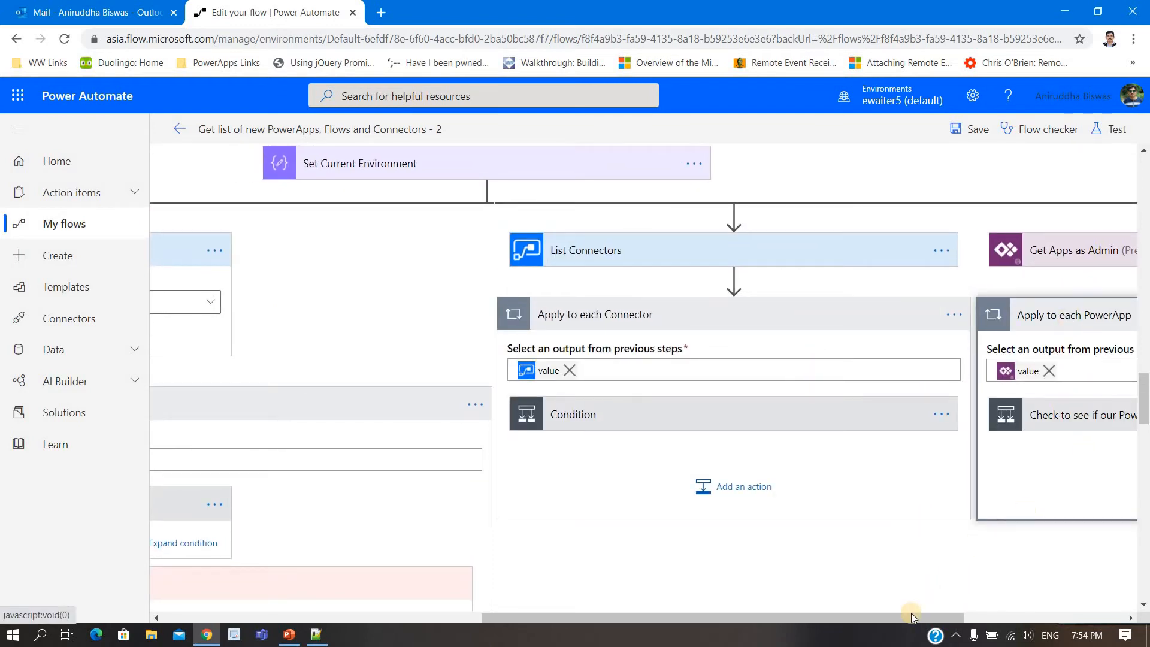
left_click_drag(950, 619, 1080, 595)
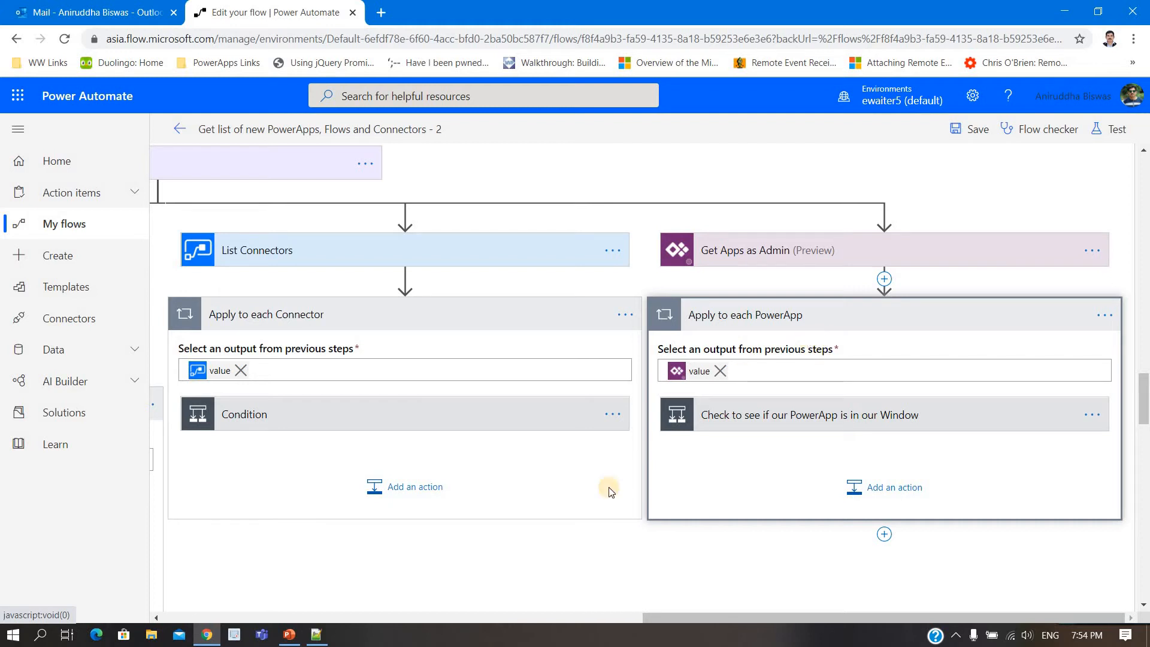
Step: Switch to PowerPoint to view the Microsoft Flow Released in your tenant slide, then check the report email in Outlook
left_click(286, 636)
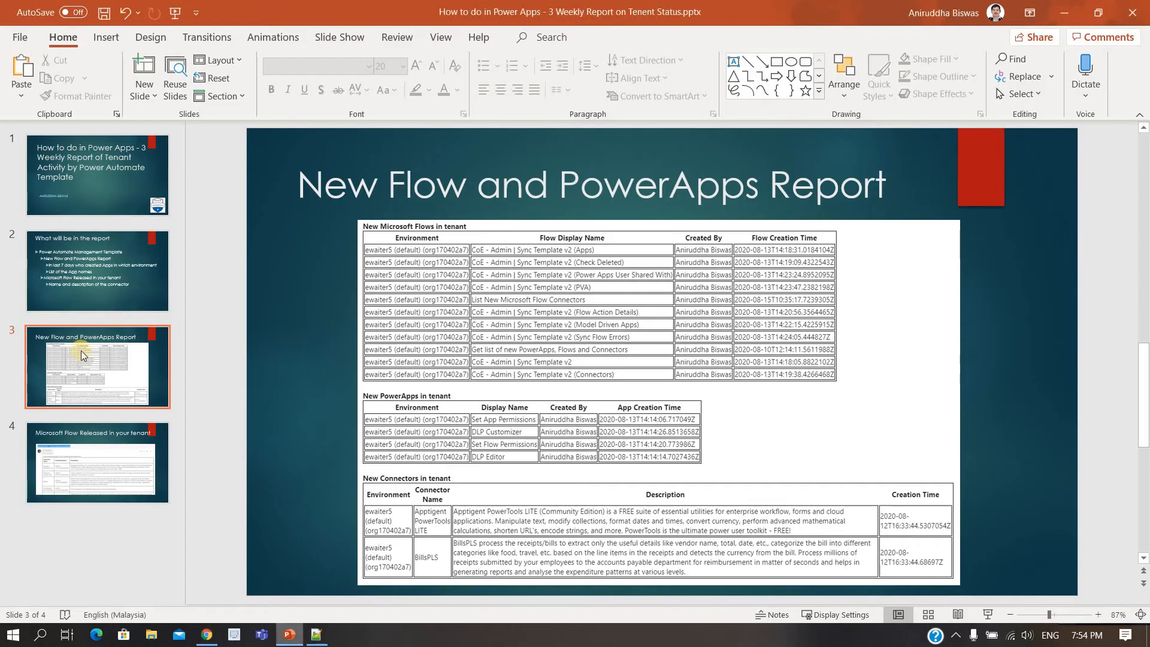
left_click(89, 447)
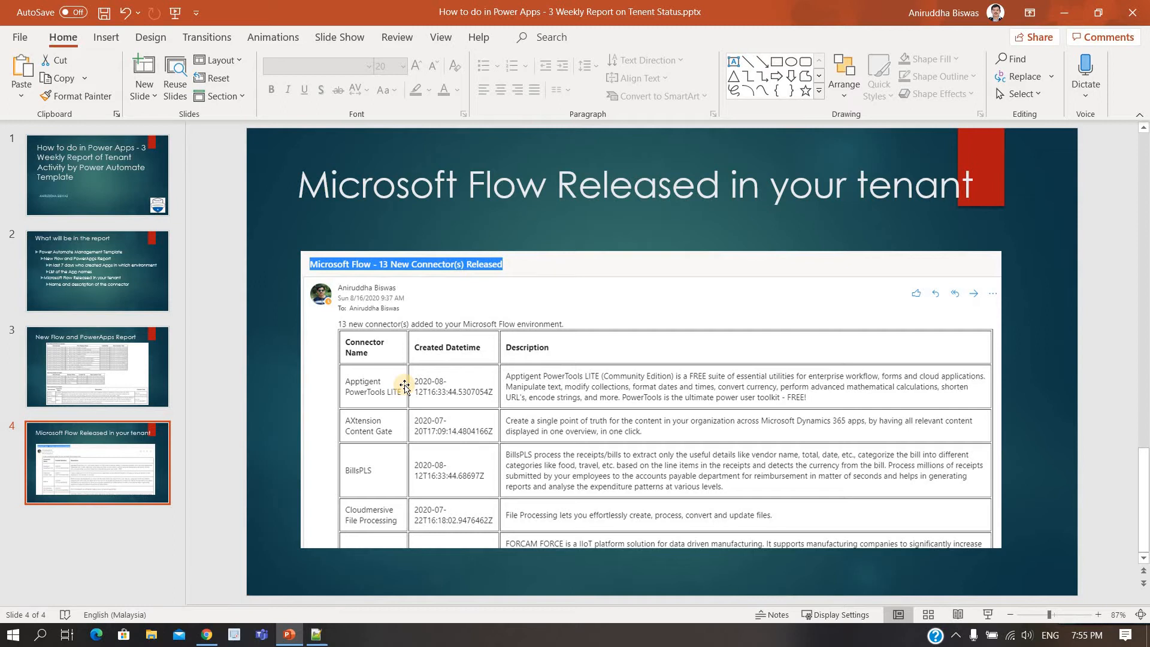
left_click(1064, 12)
left_click(54, 12)
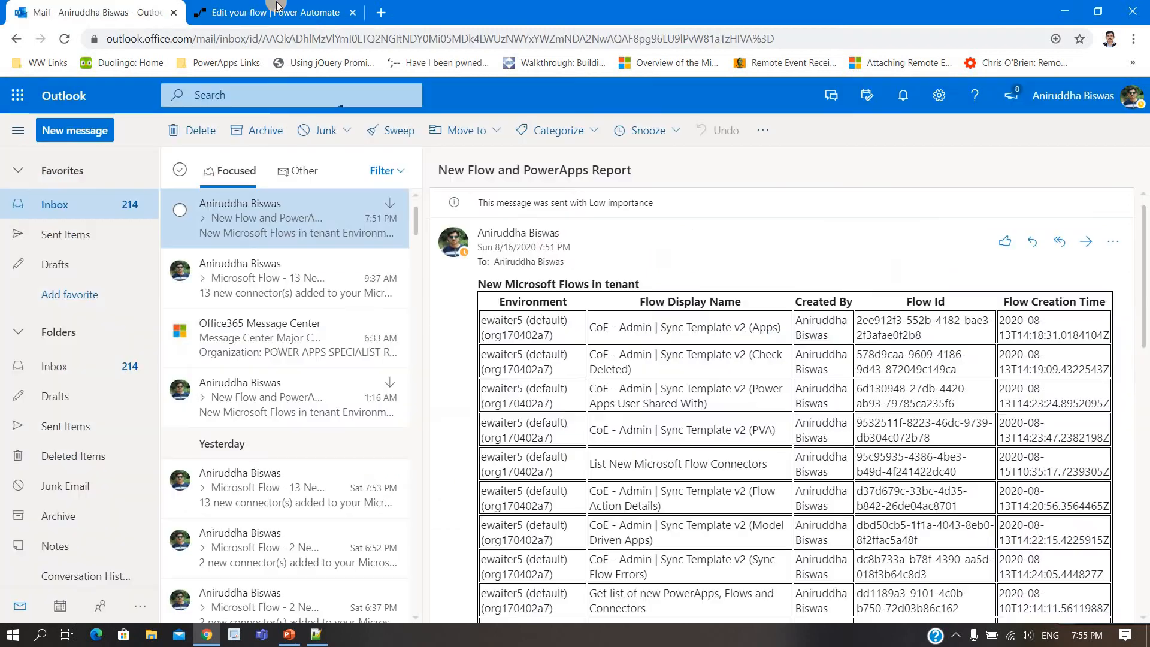
Step: Switch back to Power Automate, leave the flow editor for the home page and look over its popular services
left_click(275, 12)
left_click(51, 160)
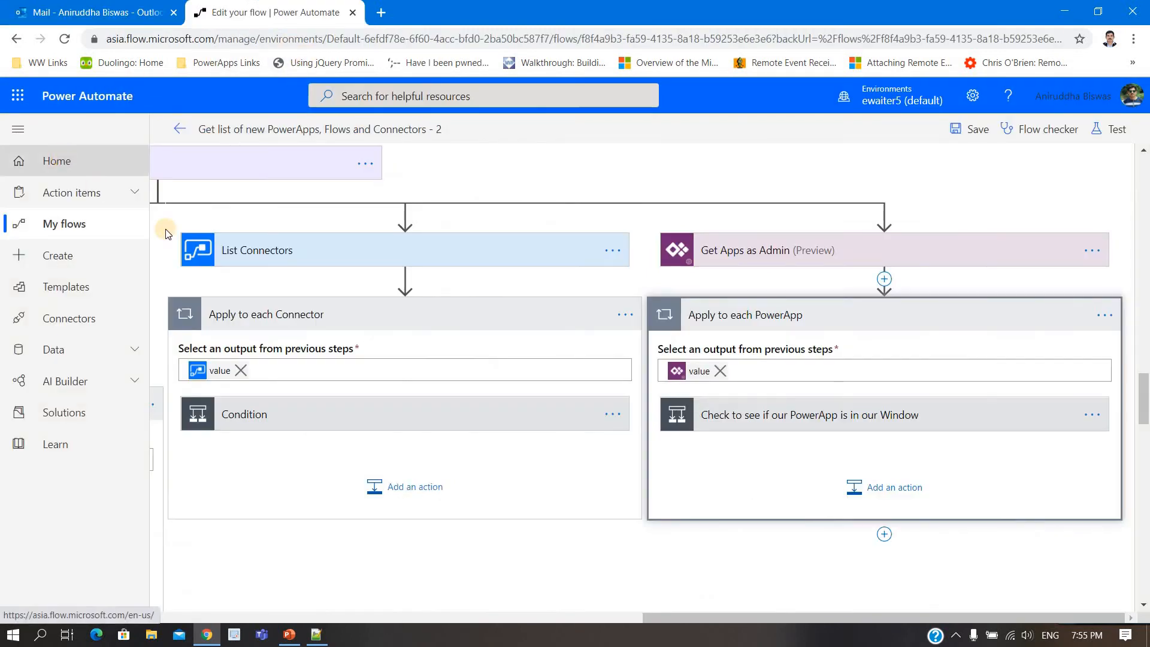
left_click(638, 130)
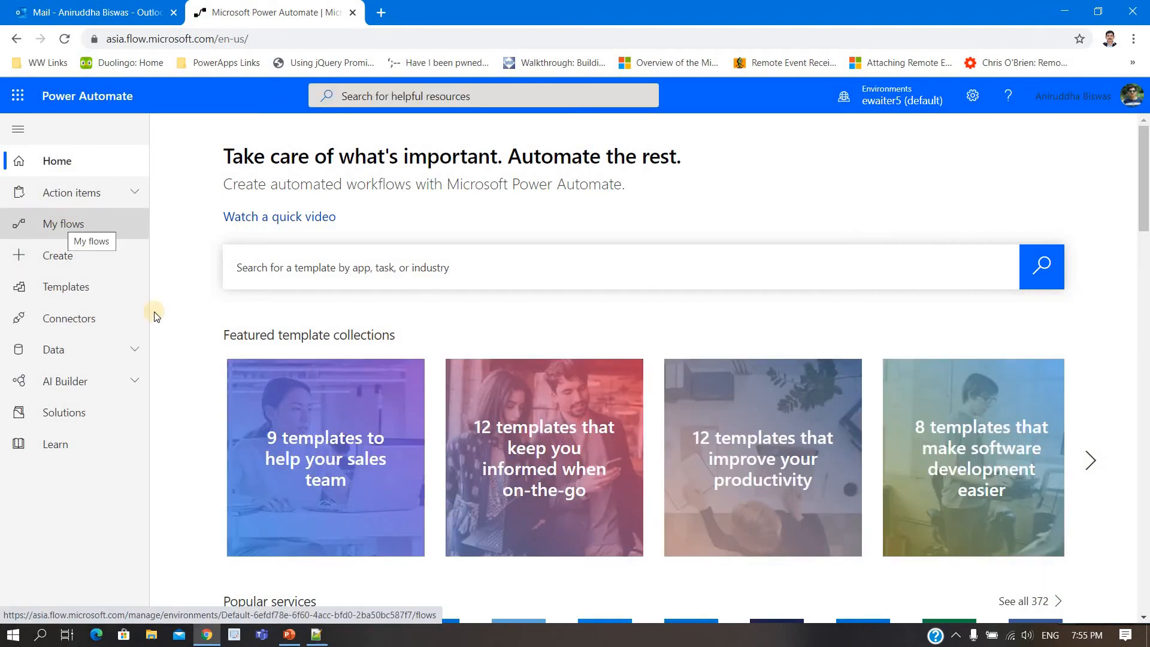
scroll(235, 374, "down", 3)
scroll(235, 369, "down", 2)
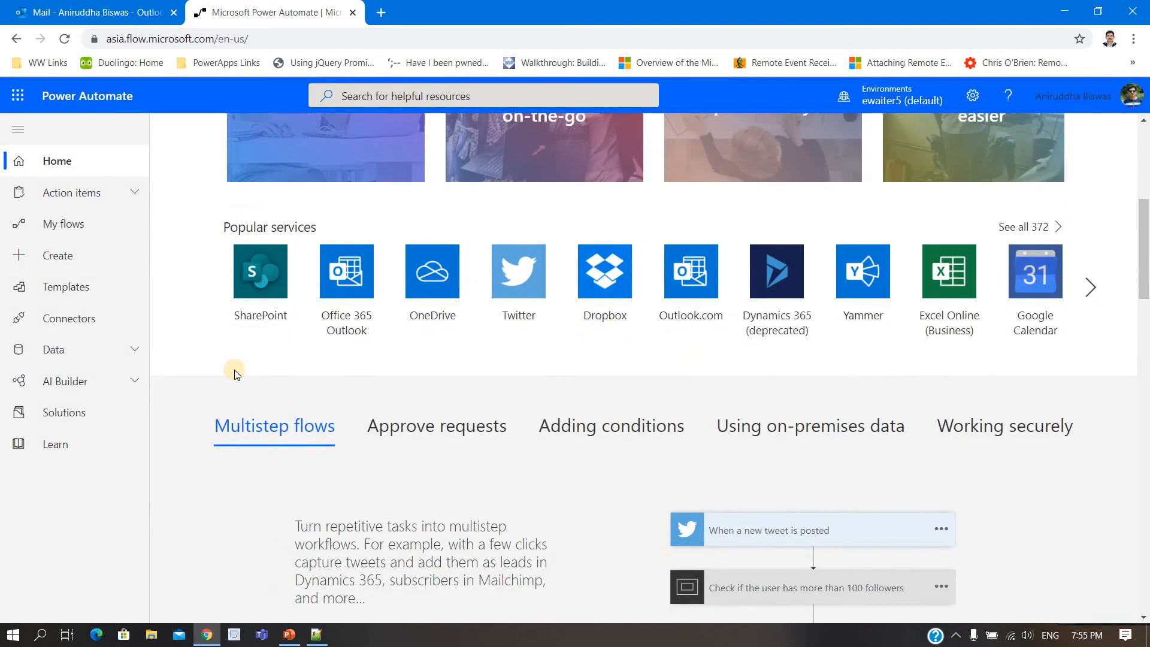
scroll(190, 368, "up", 2)
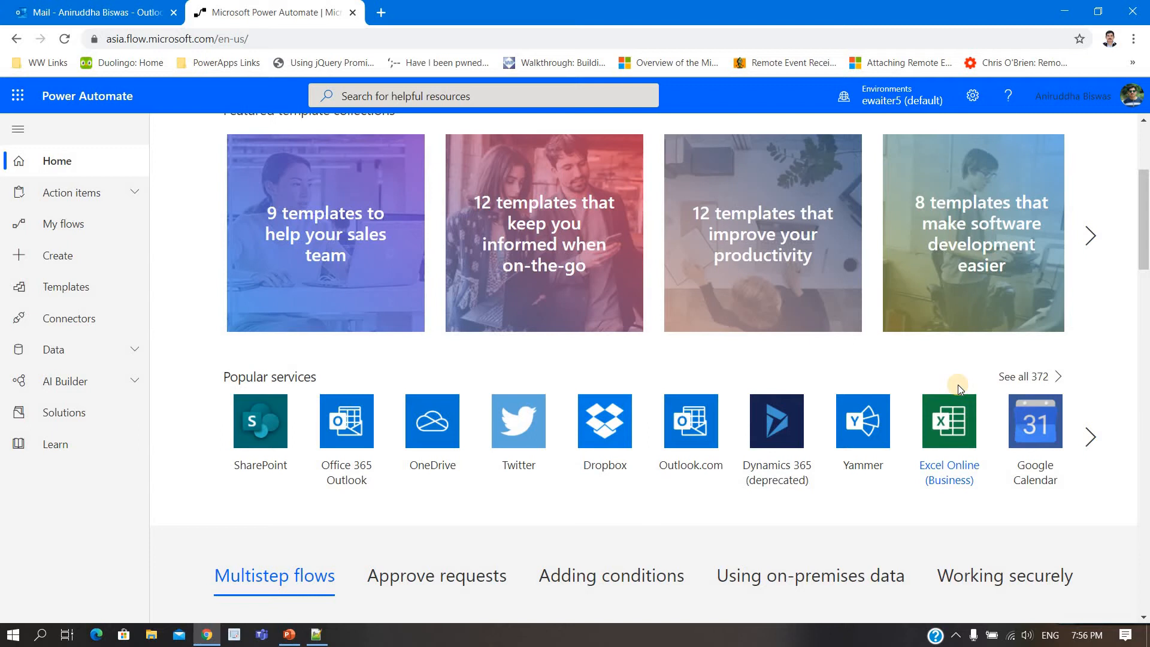
Step: Search the templates for "power automate" and start a flow from the List New Microsoft Flow Connectors template with its existing connections
left_click(75, 286)
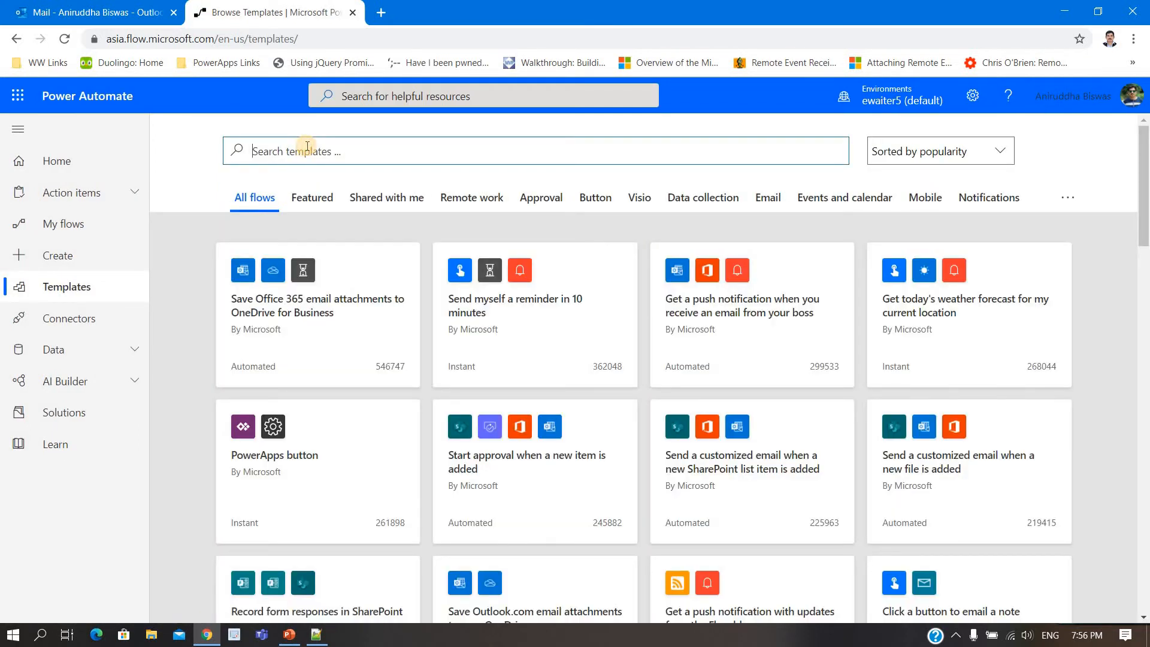
type("power automate")
key("Return")
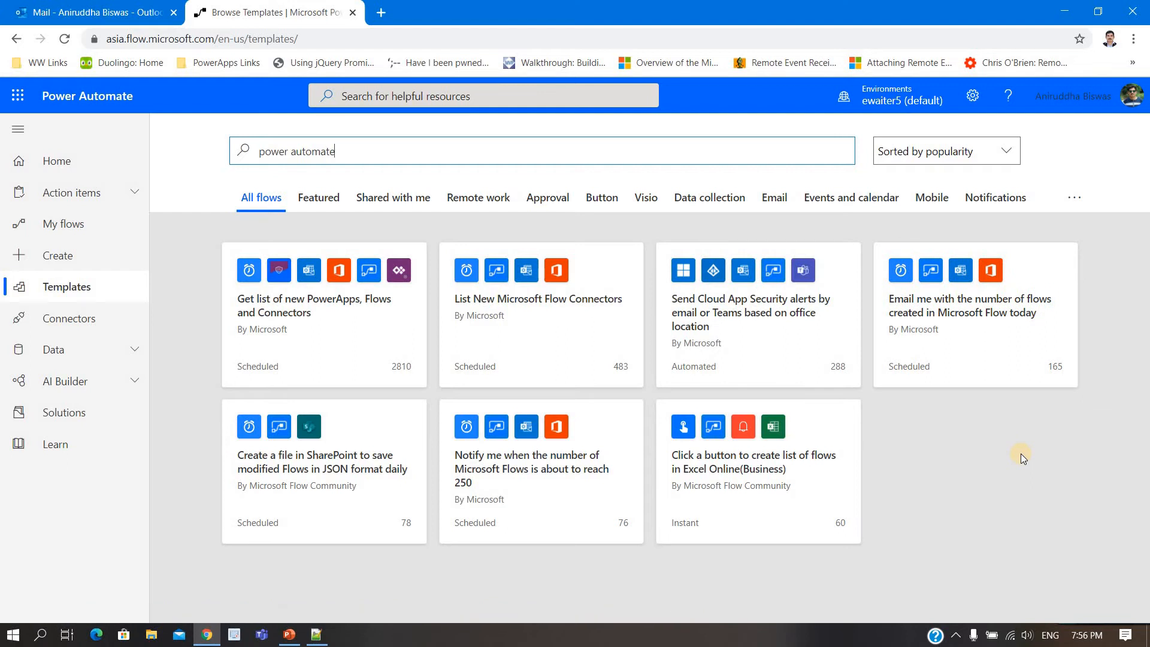
left_click(527, 328)
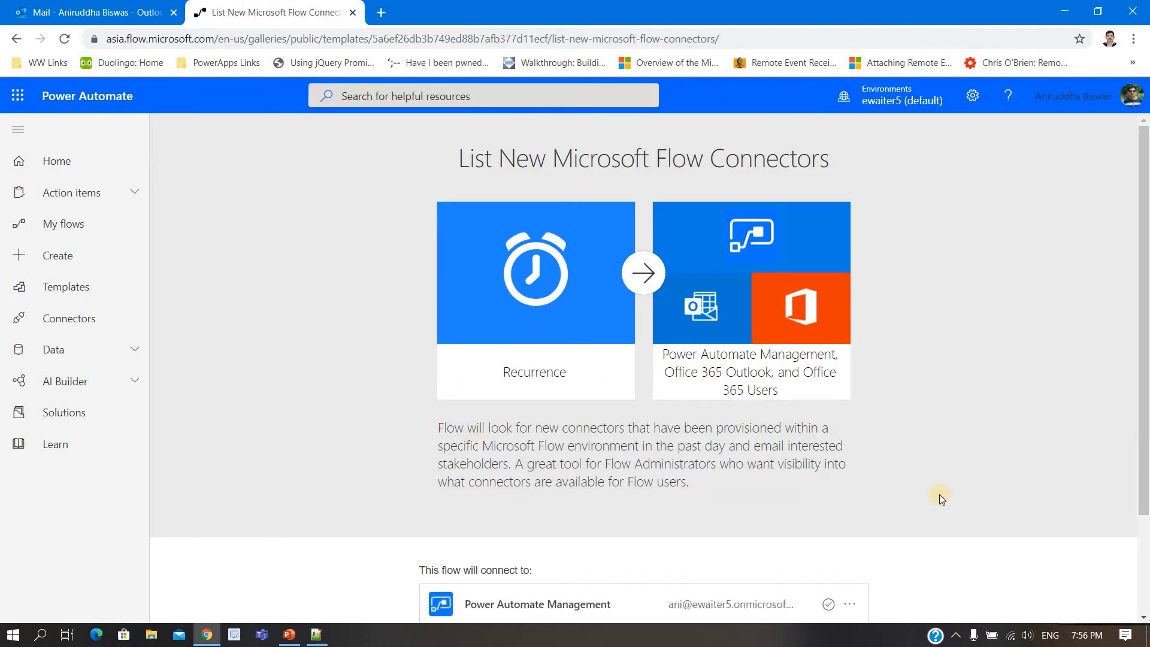
scroll(895, 486, "down", 2)
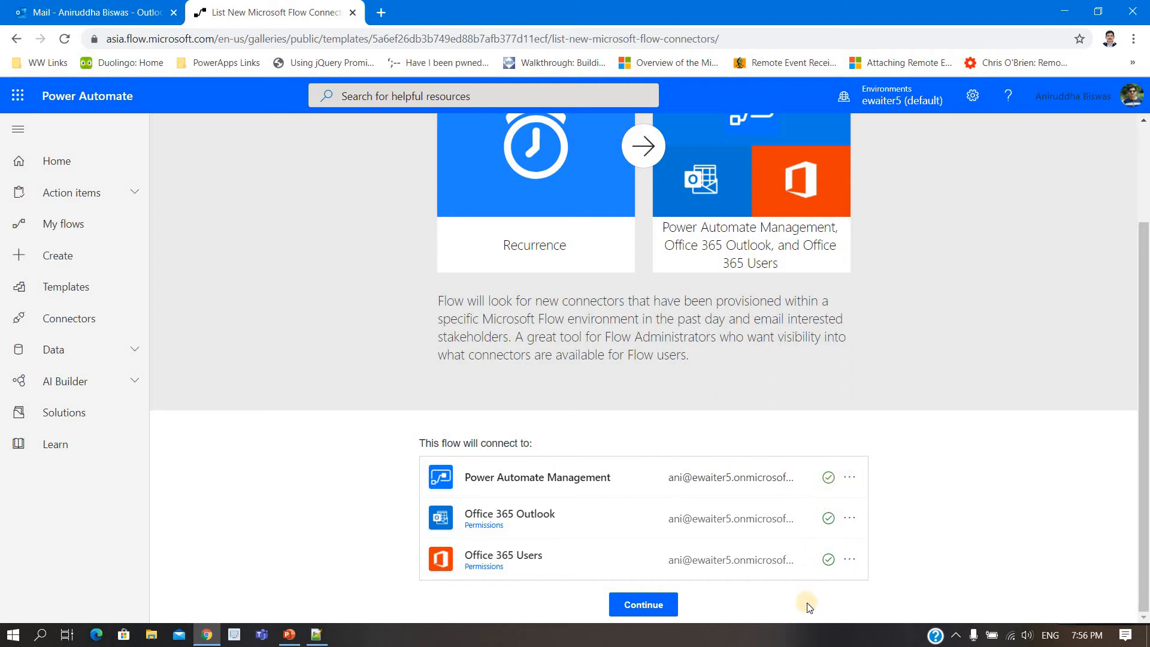
left_click(661, 606)
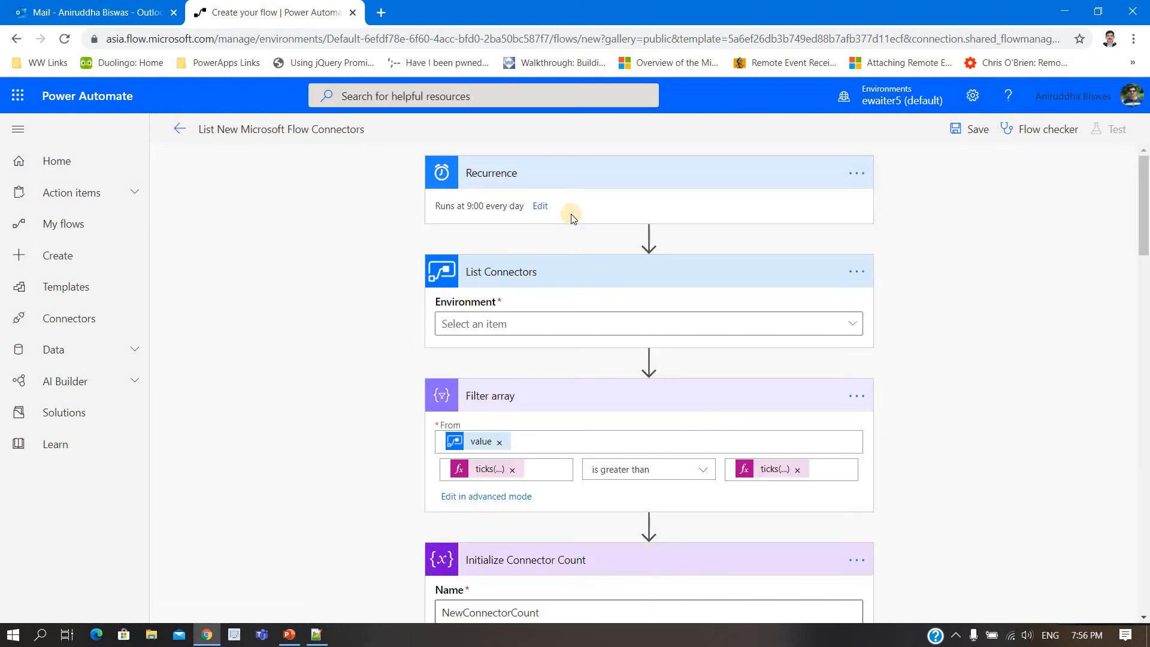
Step: Set the Recurrence trigger's frequency to Week
left_click(540, 207)
left_click(717, 231)
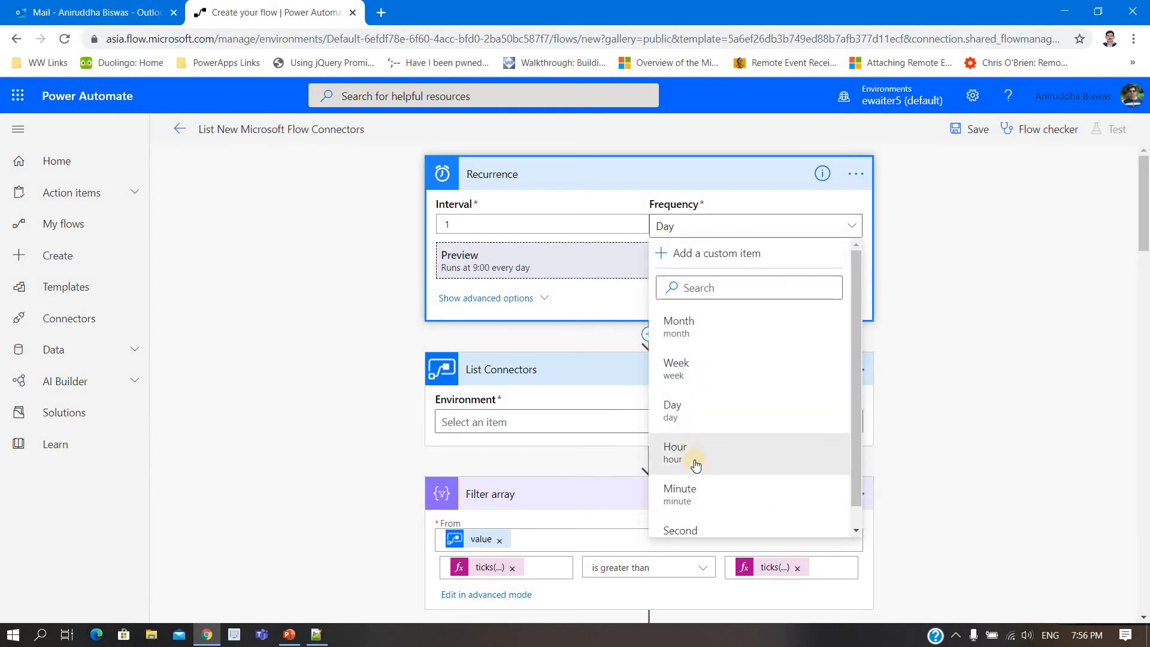
left_click(673, 345)
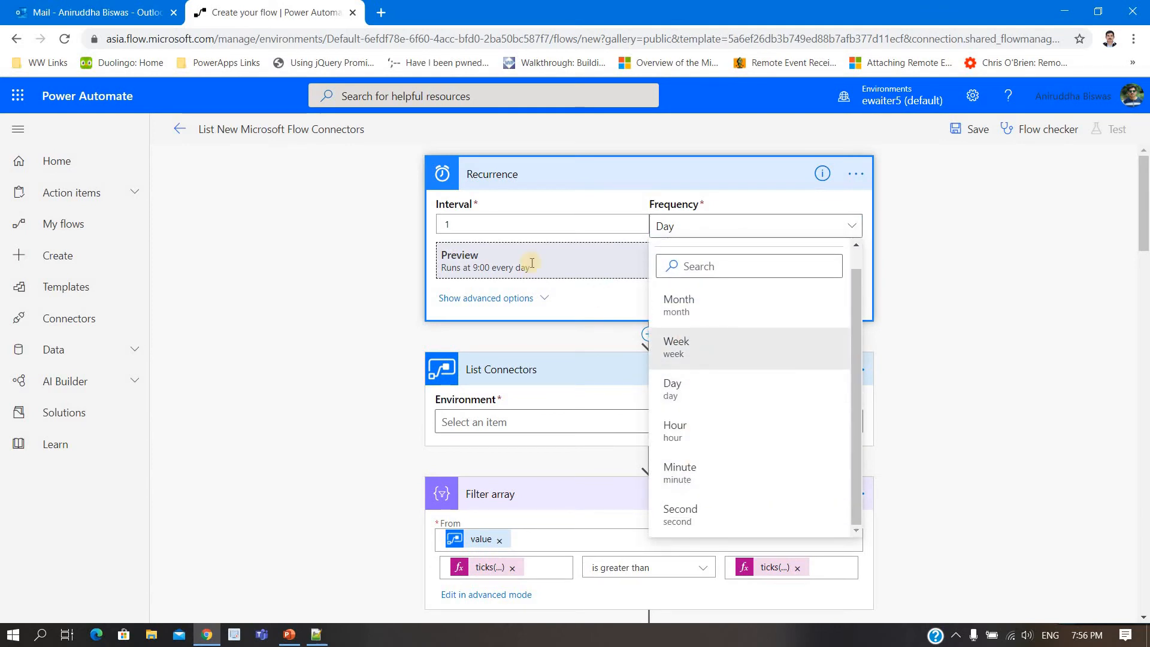
Step: Set the Recurrence trigger's time zone in its advanced options to (UTC+08:00) Kuala Lumpur, Singapore, searching for "kuala"
left_click(516, 298)
left_click(502, 272)
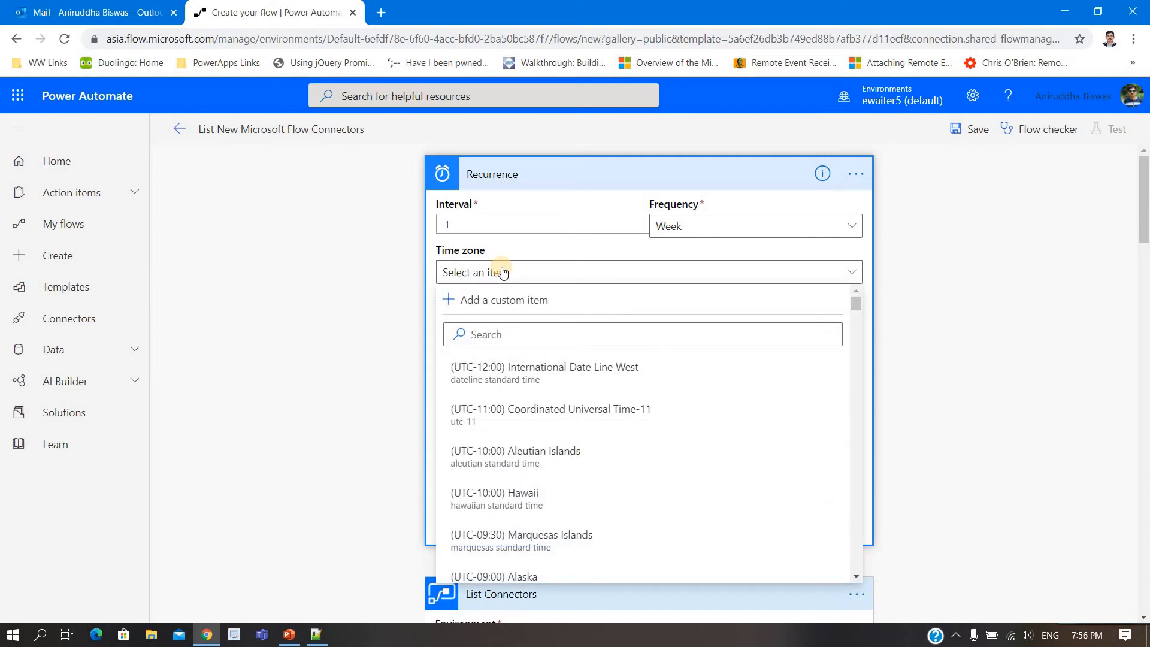
left_click(499, 337)
type("kya")
key("BackSpace")
type("uala")
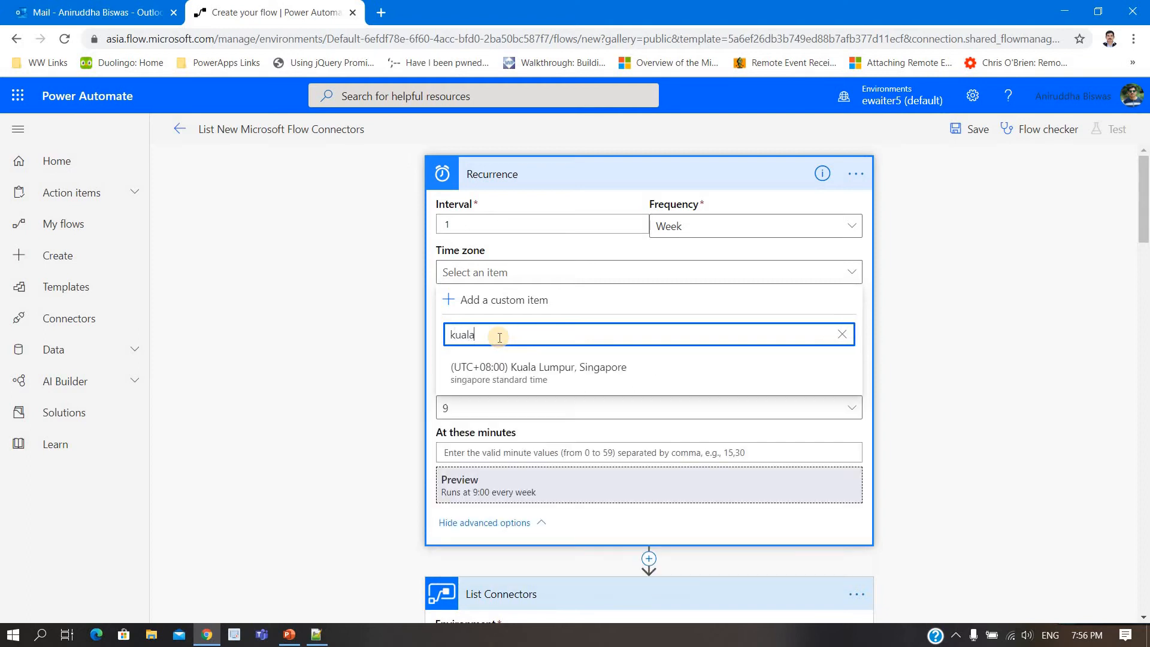
left_click(486, 388)
Step: Make hour 1 the trigger's only run hour, deselecting hour 9
left_click(487, 408)
left_click(450, 192)
left_click(451, 186)
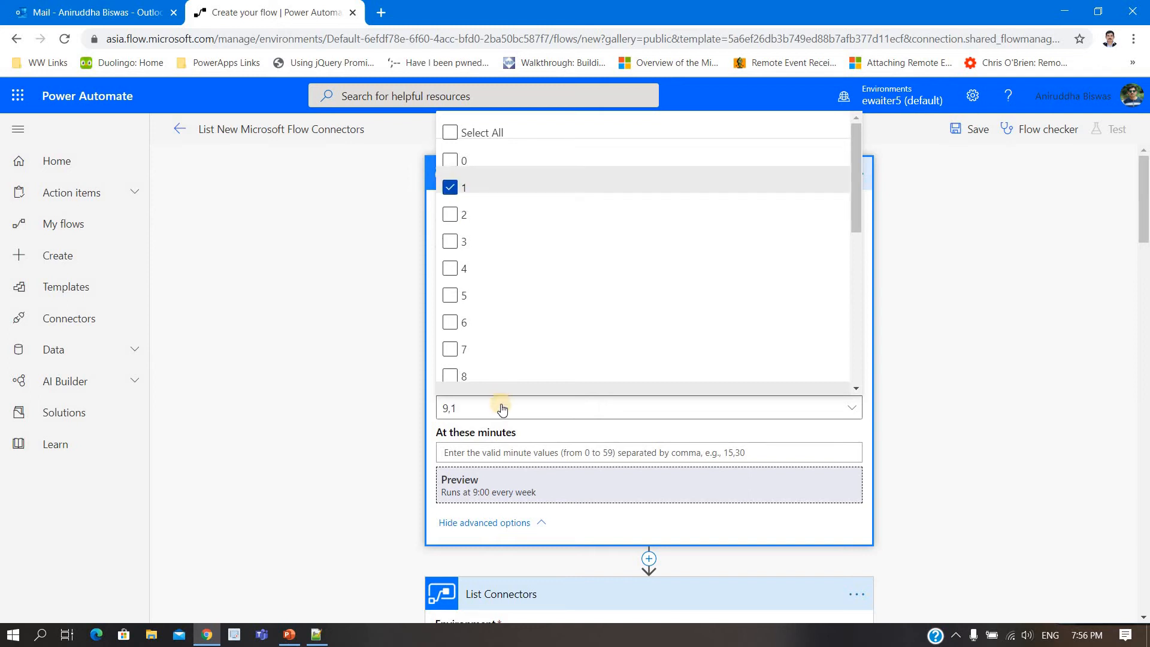
scroll(451, 330, "down", 1)
left_click(451, 329)
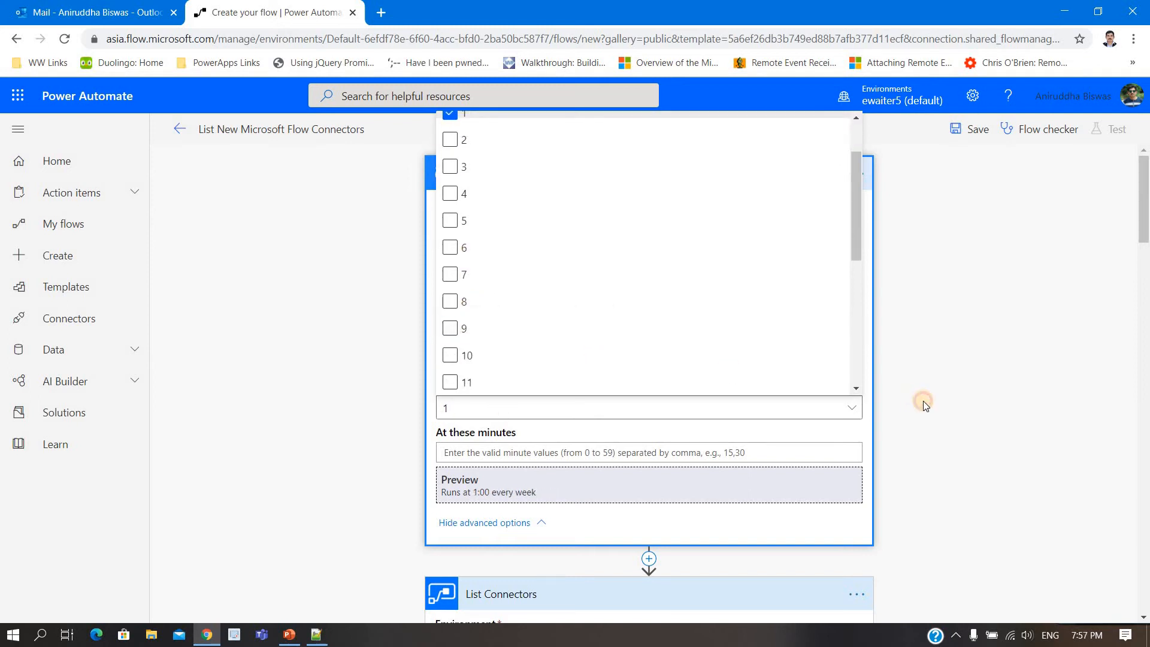
left_click(922, 399)
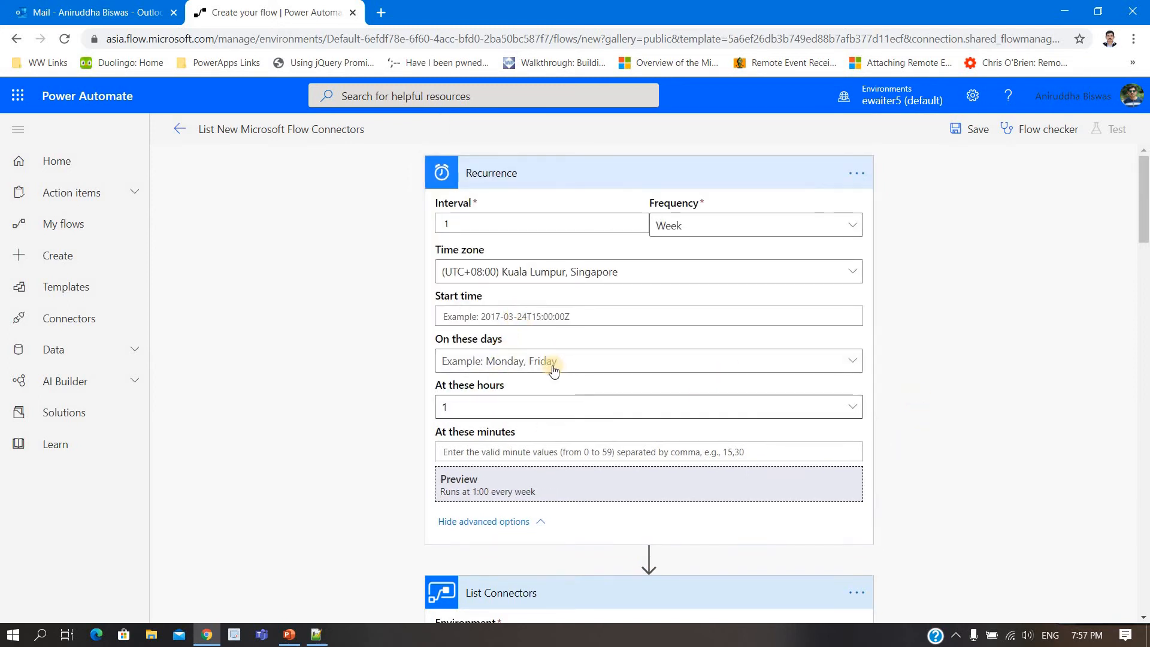
Step: Set Sunday as the day on which the Recurrence trigger runs
left_click(508, 364)
left_click(450, 582)
left_click(1054, 462)
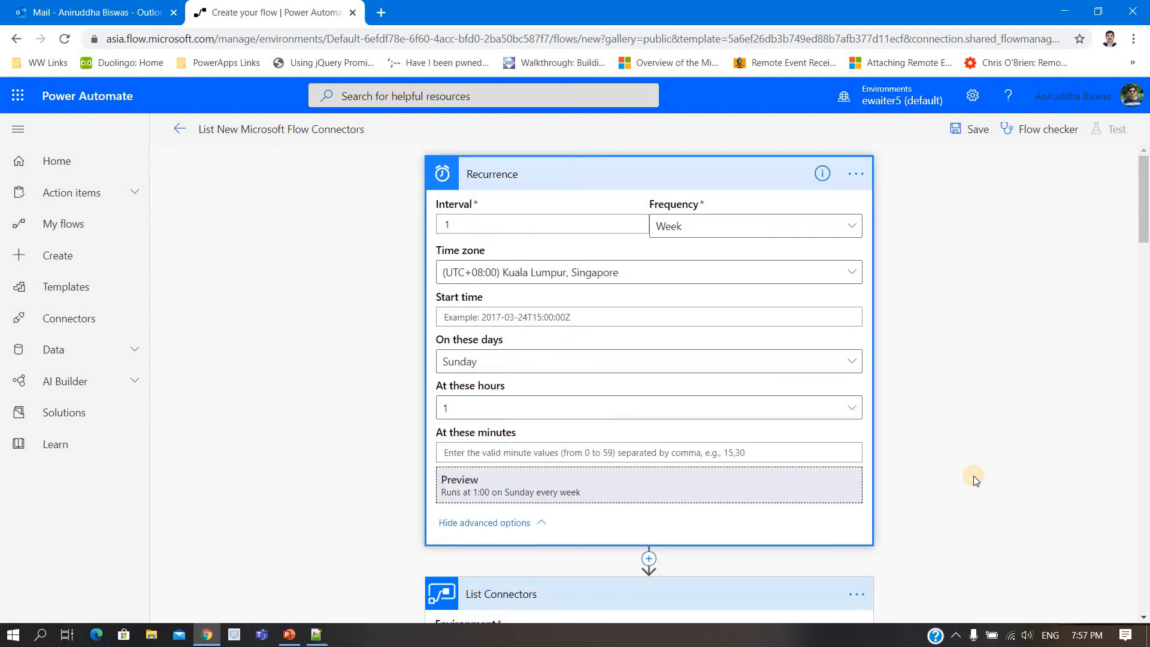
Step: Set the environment of the List Connectors action to ewaiter5 (default)
scroll(973, 476, "down", 6)
scroll(972, 475, "down", 2)
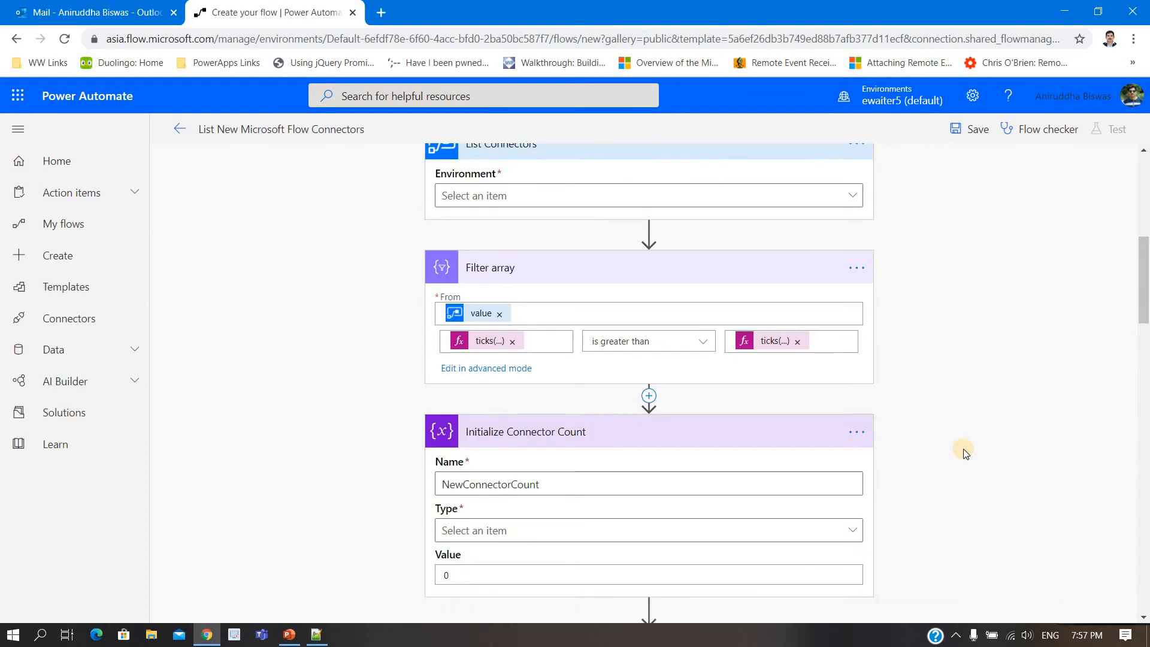
left_click(852, 194)
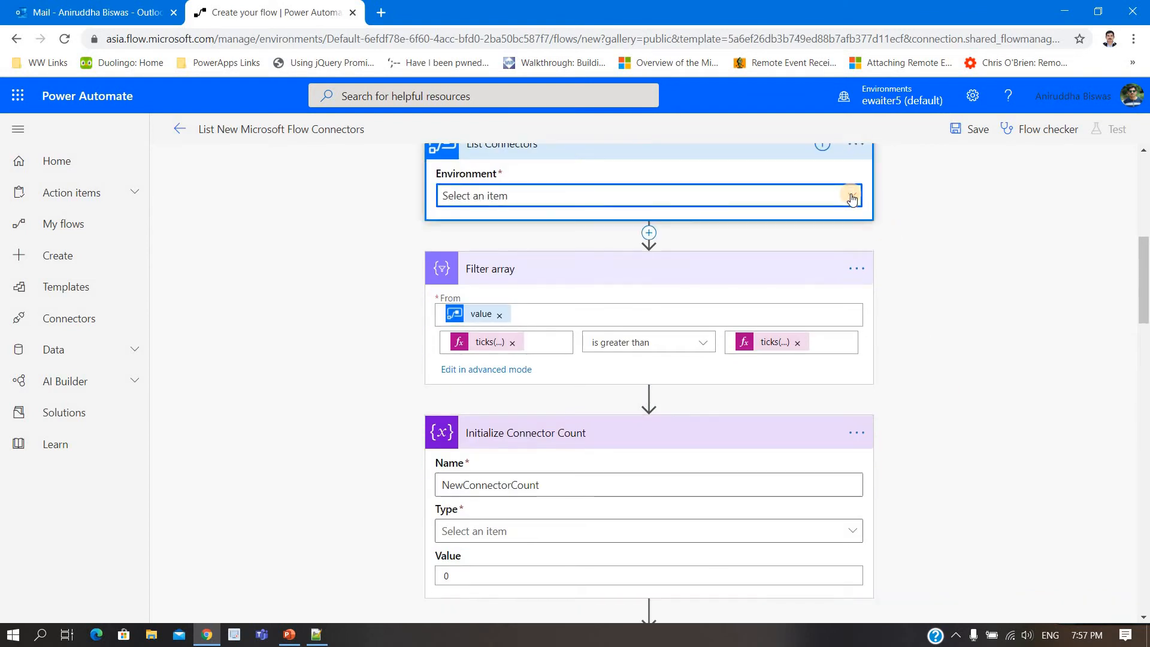
left_click(587, 294)
scroll(970, 408, "up", 1)
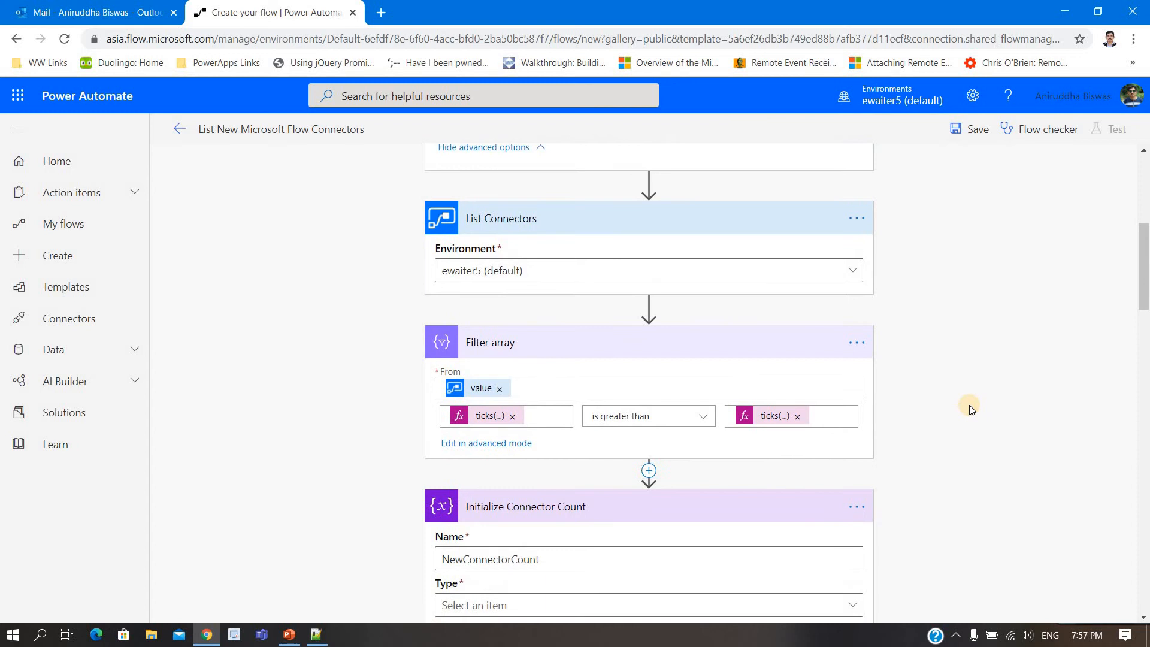
scroll(969, 405, "down", 3)
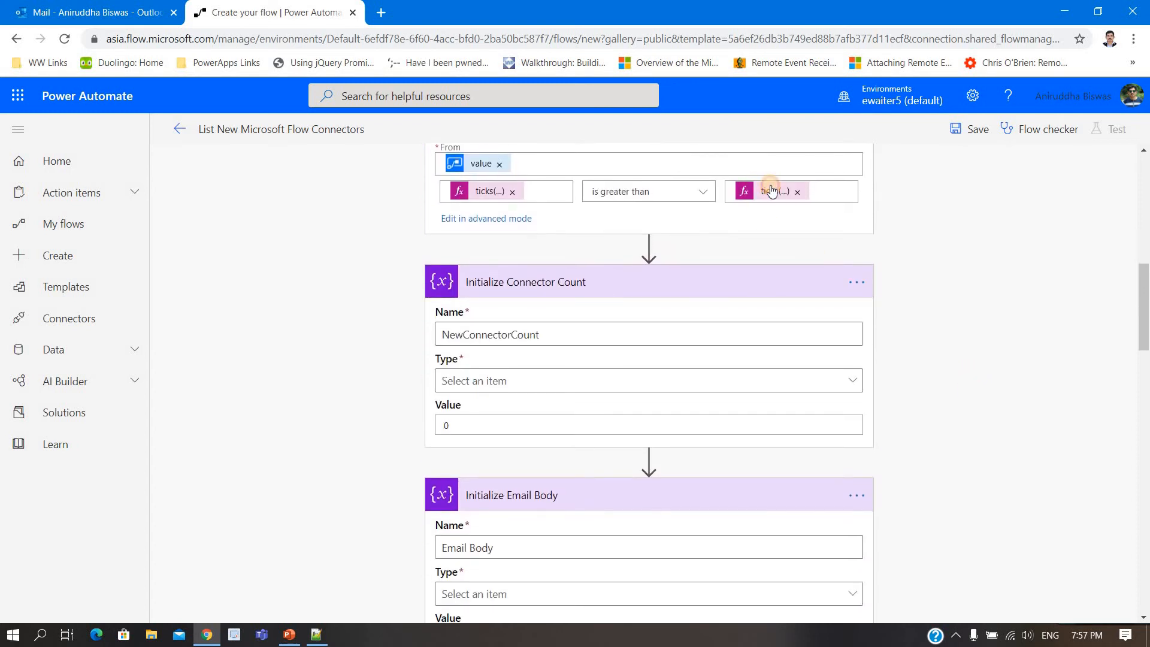
Step: Change the day offset in the Filter array condition's addDays(utcNow()) expression to -7
left_click(771, 190)
left_click(1065, 259)
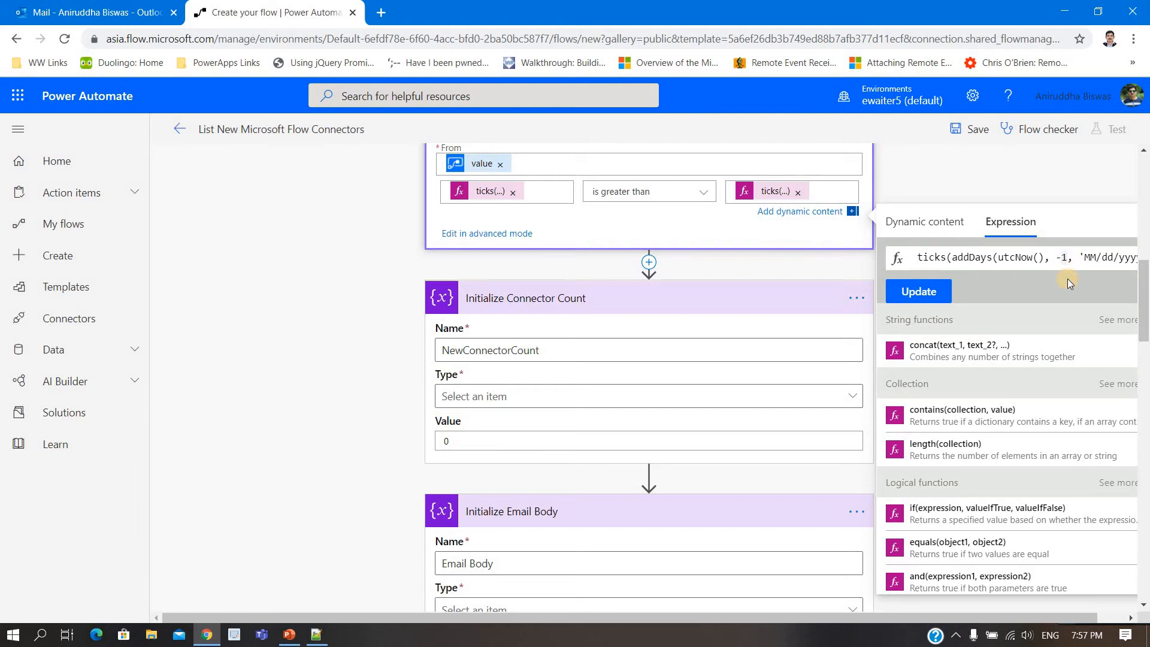
key("BackSpace")
type("7")
left_click(951, 329)
Step: Save the List New Microsoft Flow Connectors flow
scroll(951, 329, "down", 5)
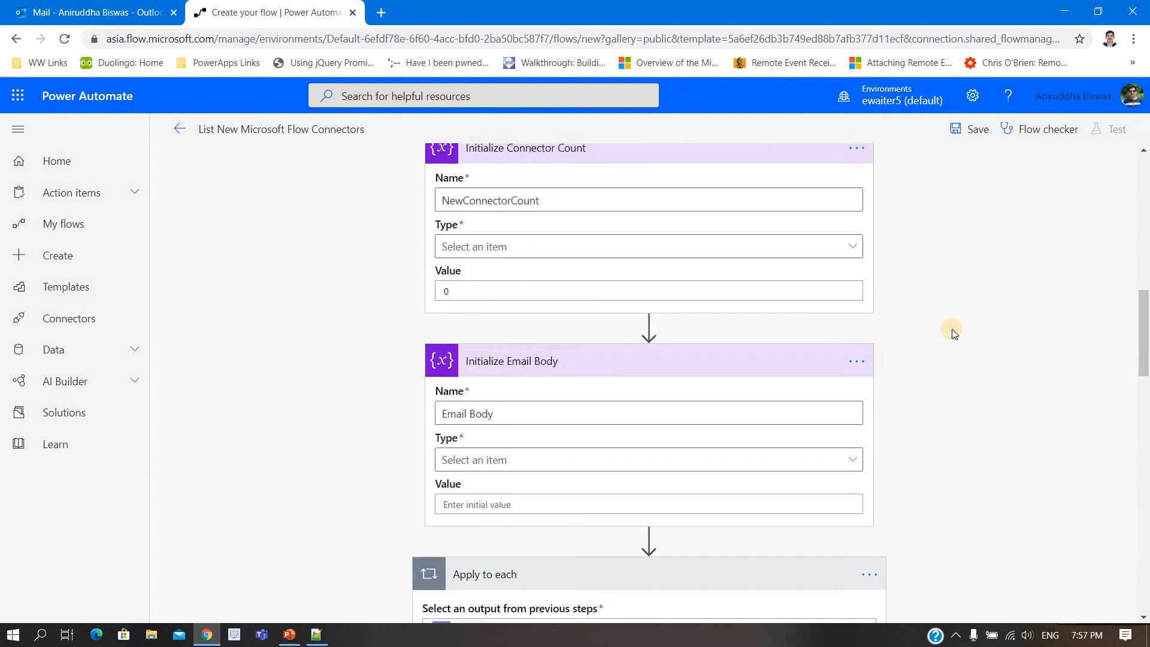
scroll(951, 329, "down", 7)
left_click(961, 129)
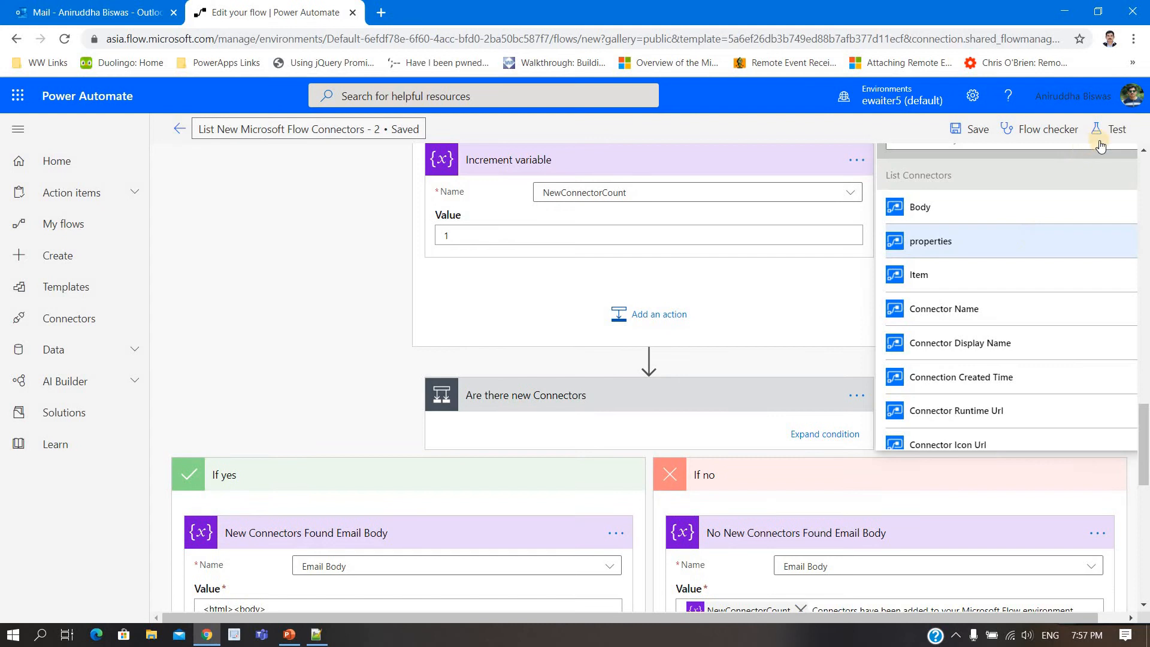
left_click(1123, 129)
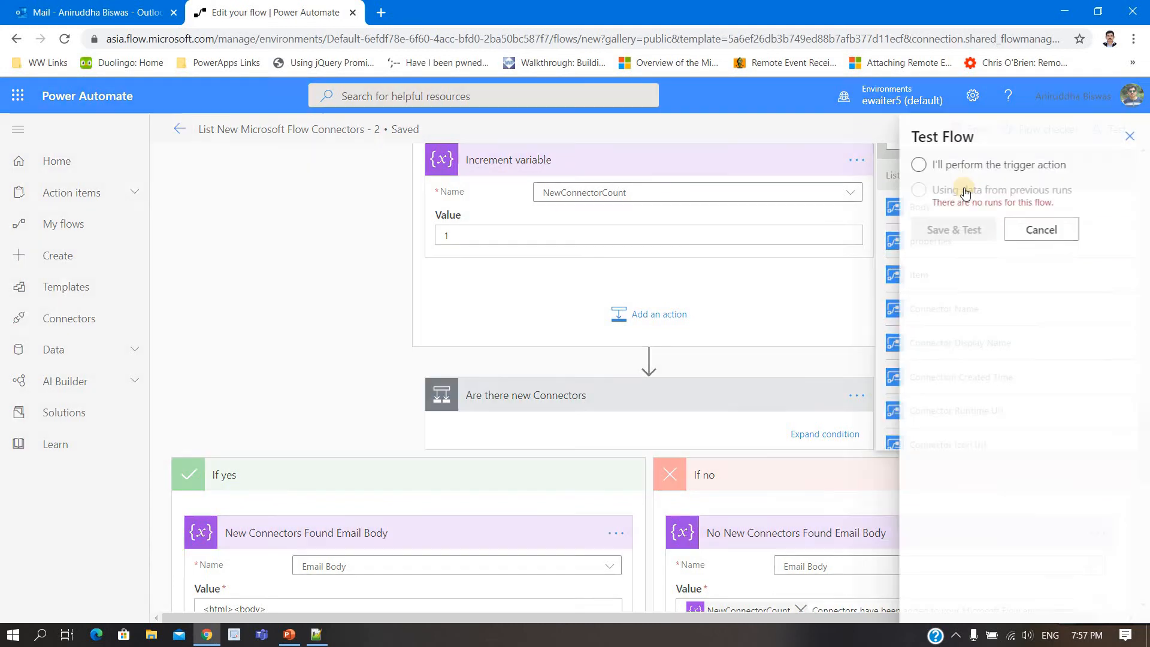
left_click(949, 189)
left_click(946, 232)
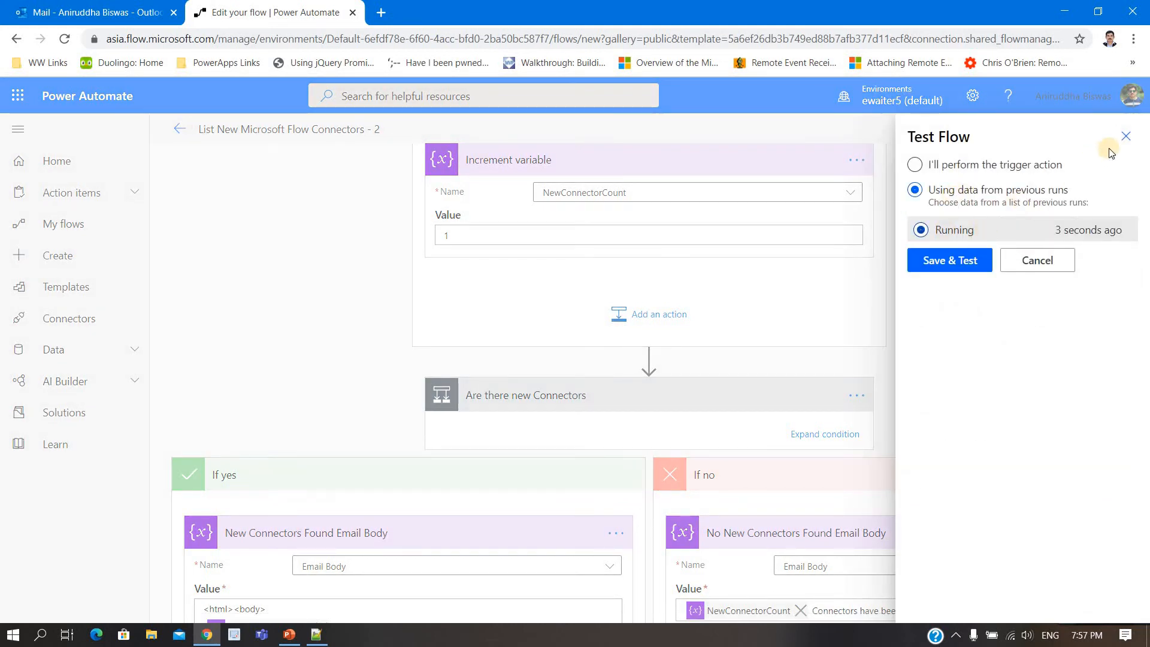
left_click(1125, 136)
Step: Switch to the Outlook mailbox and open the newest Microsoft Flow email about released connectors
left_click(75, 5)
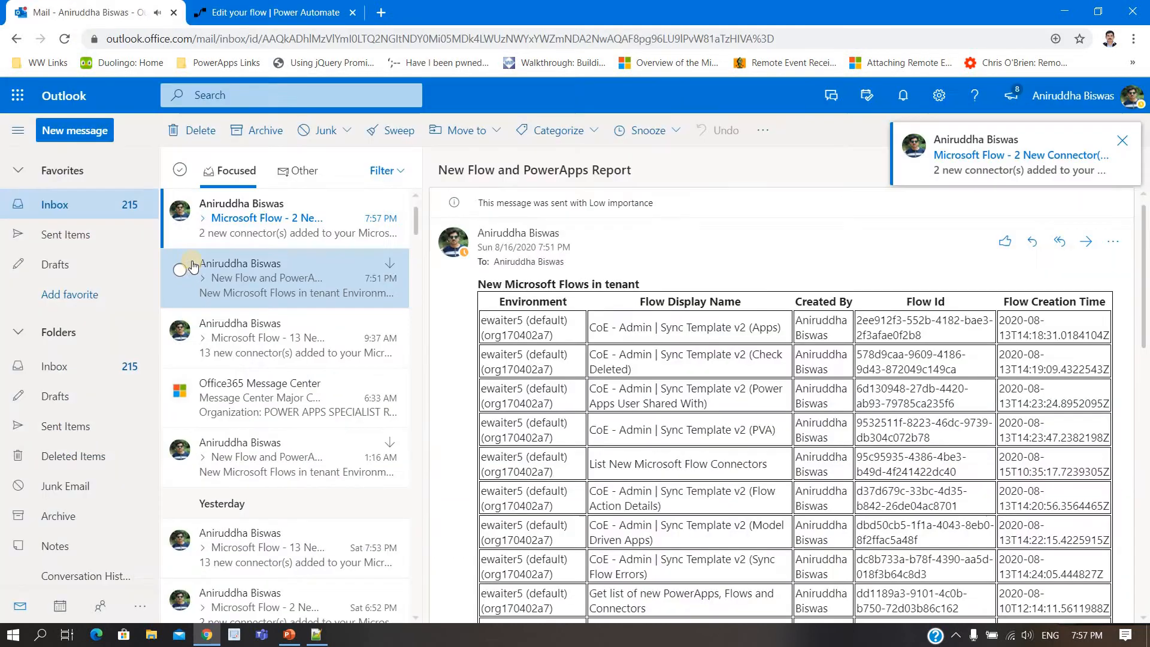
left_click(257, 222)
left_click(265, 270)
left_click(264, 232)
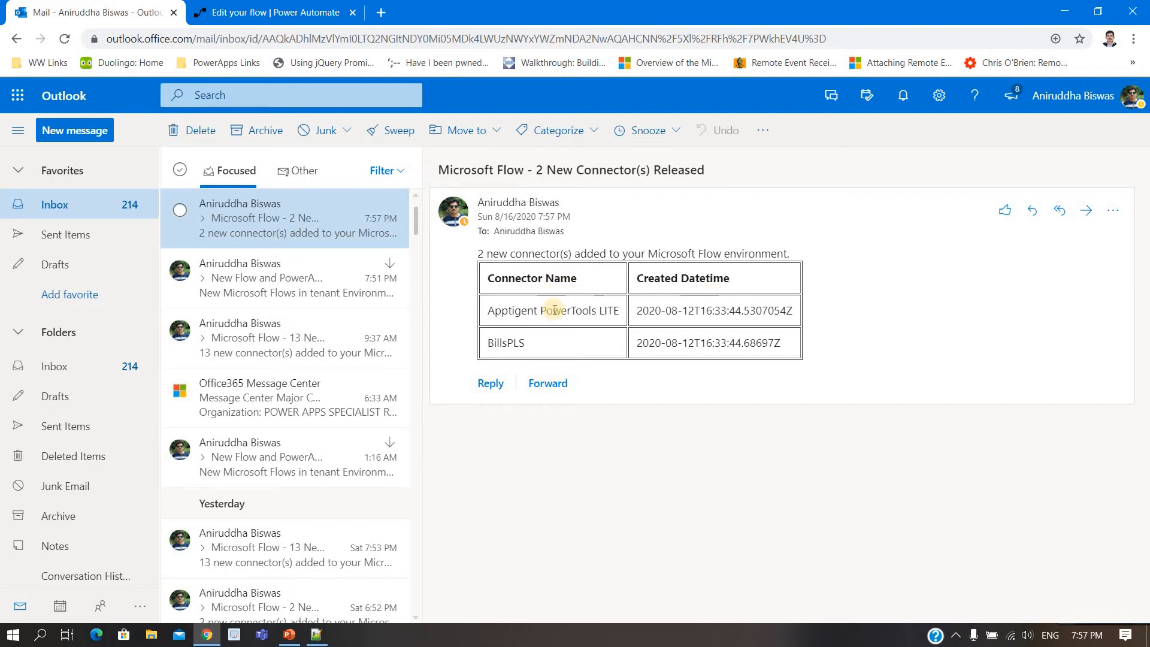
Step: Return to Power Automate, leave the flow editor and open the flow's latest run
left_click(270, 13)
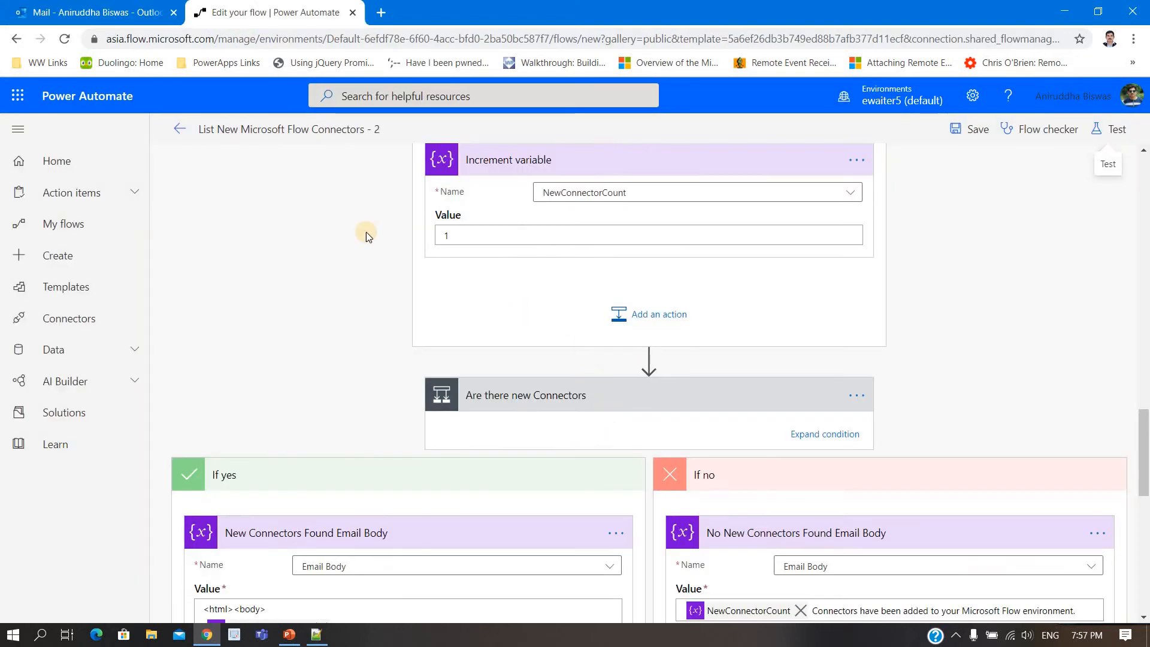
left_click(180, 129)
left_click(639, 172)
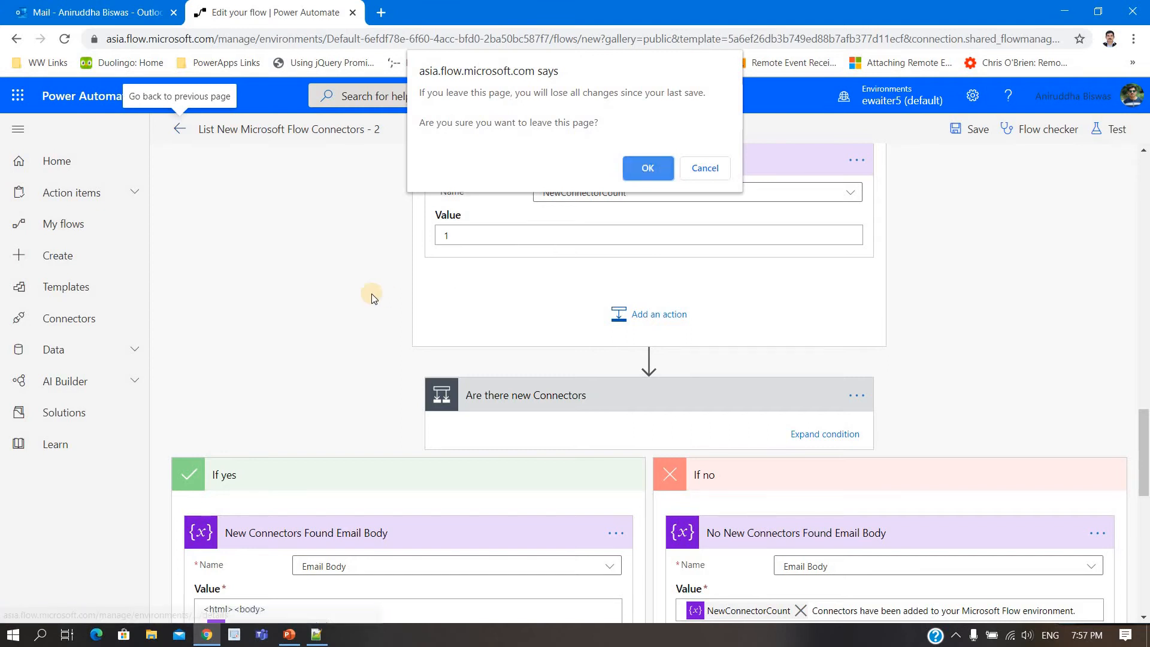
left_click(269, 581)
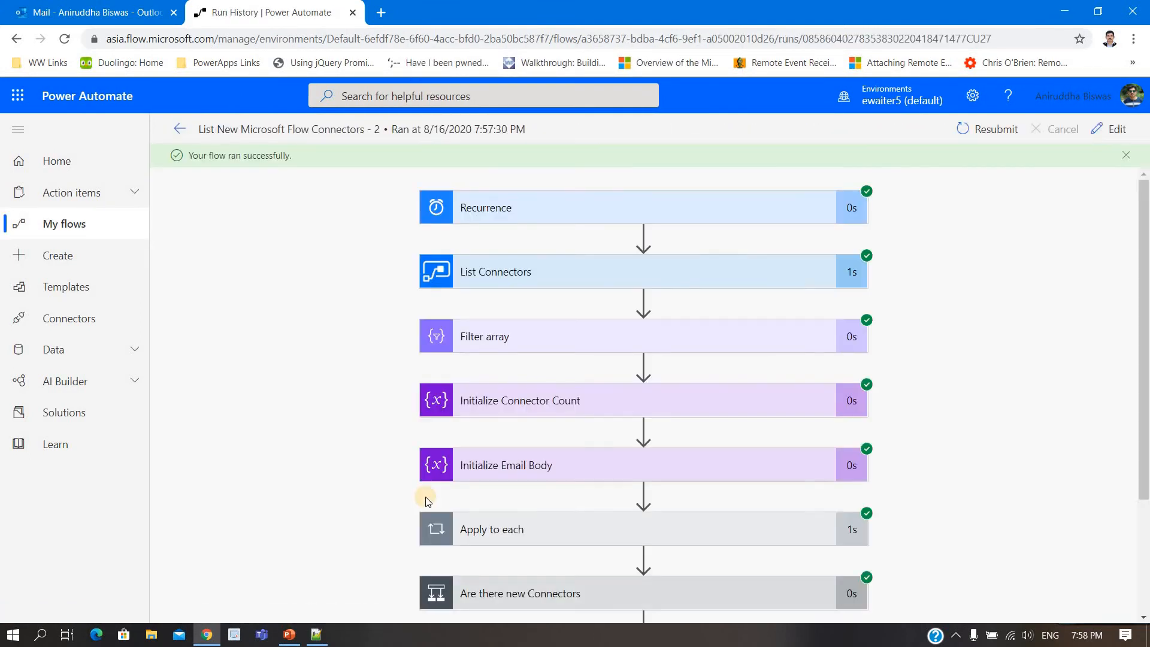
Step: Copy the whole output body of the run's Filter array action into the empty Notepad++ document
scroll(426, 497, "down", 3)
left_click(509, 339)
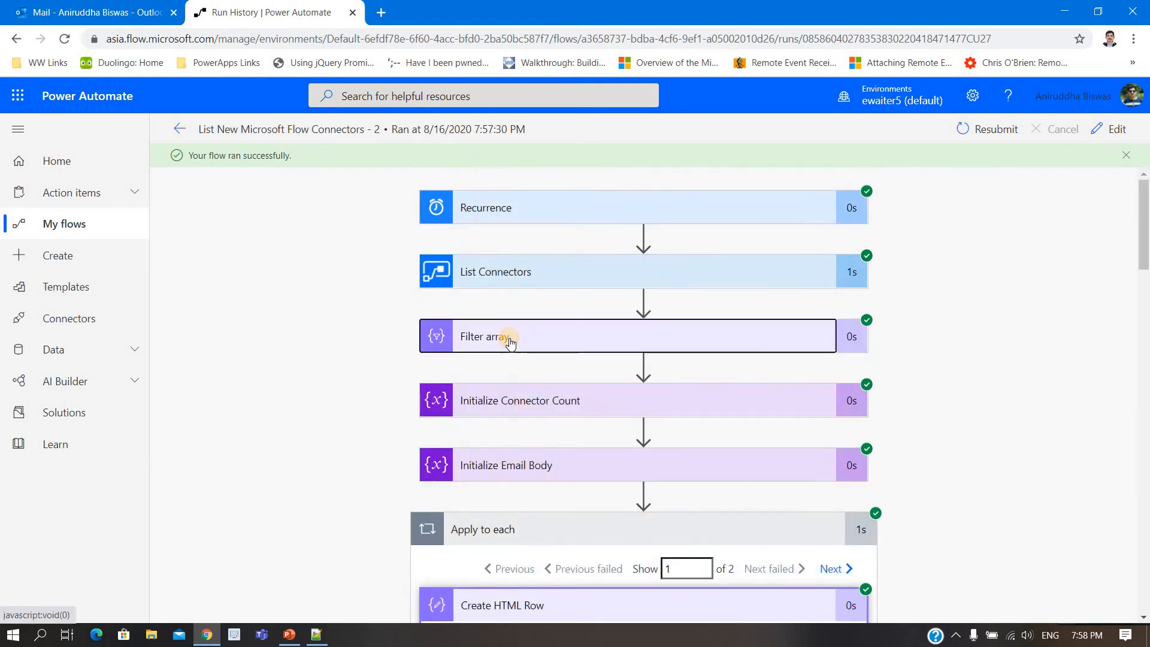
scroll(541, 420, "down", 5)
scroll(542, 423, "down", 10)
left_click(618, 410)
key("ctrl+a")
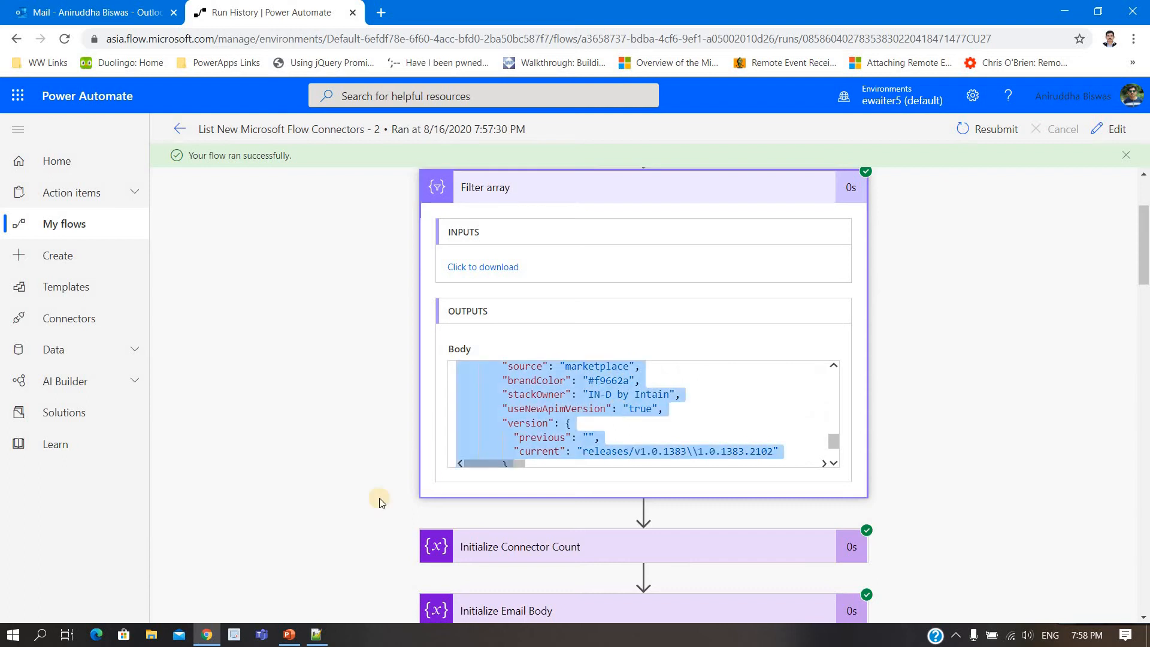
left_click(317, 634)
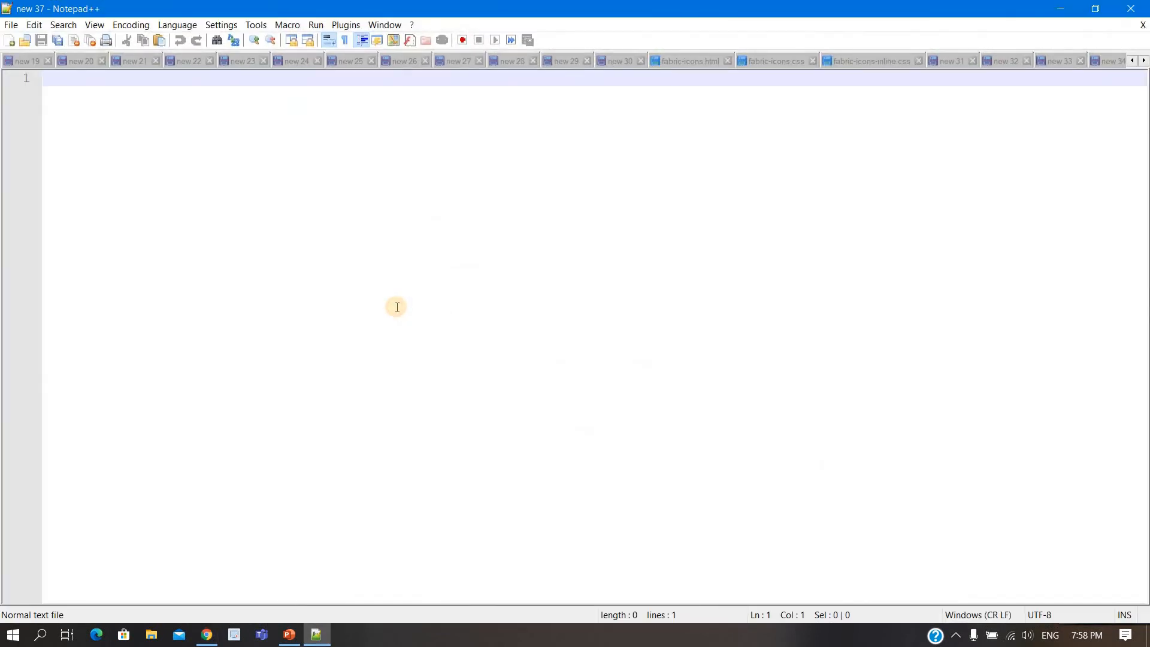
key("ctrl+v")
scroll(470, 311, "up", 20)
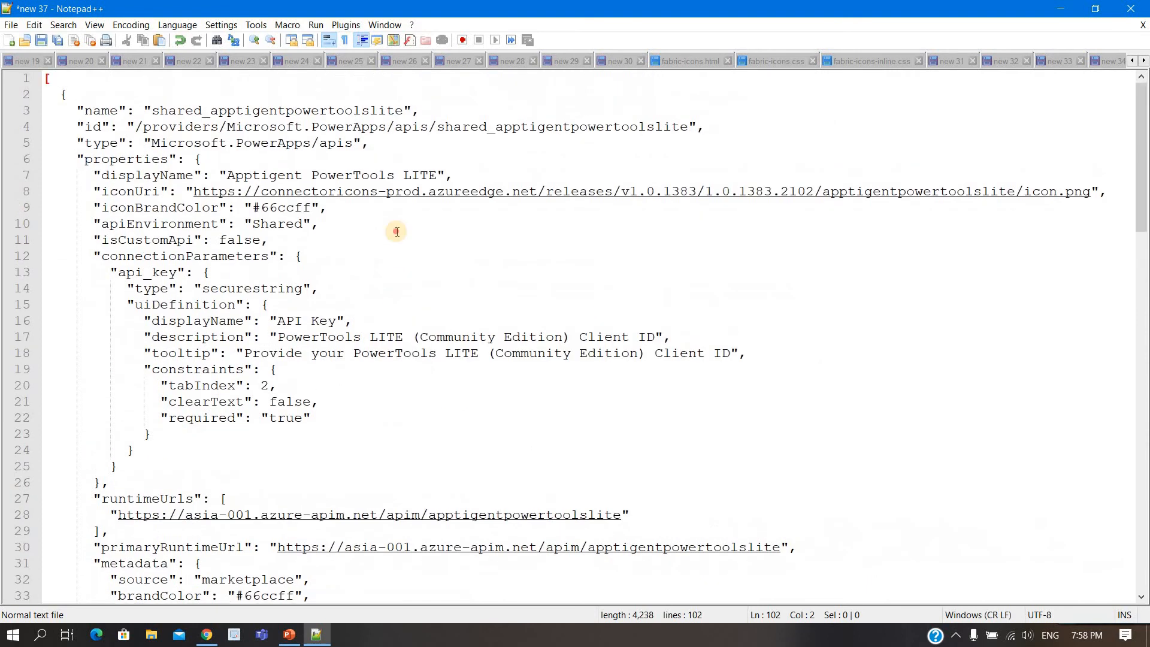
Step: Examine the properties, displayName, description and tier fields of the Apptigent PowerTools LITE connector in the pasted JSON
left_click(264, 231)
double_click(122, 158)
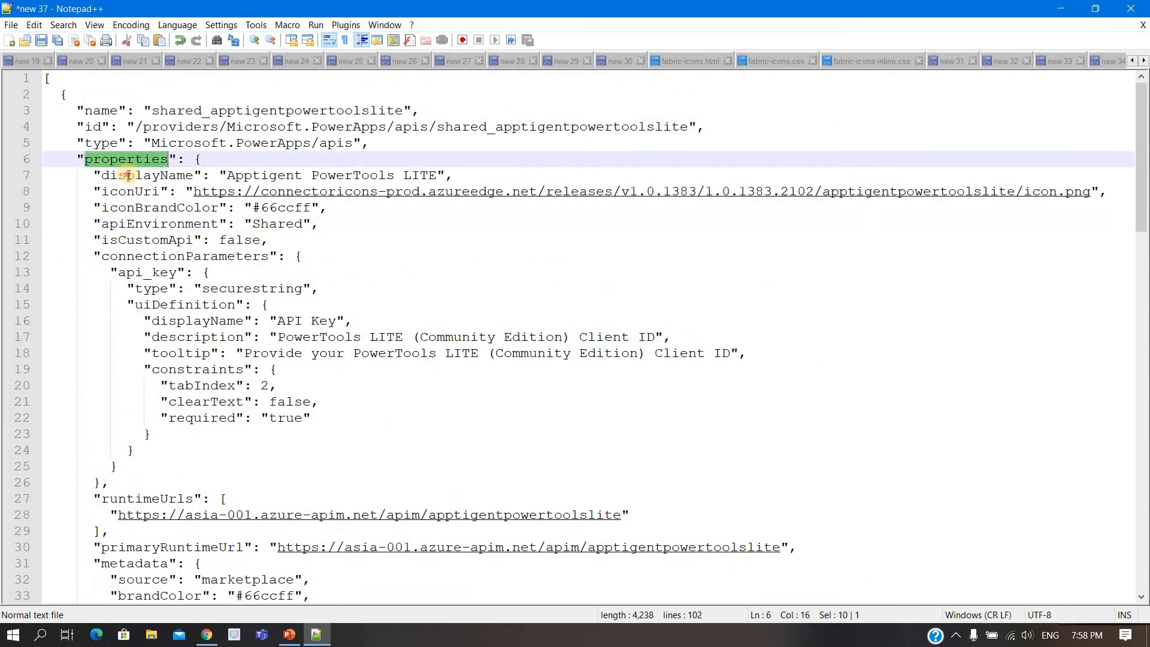
double_click(128, 174)
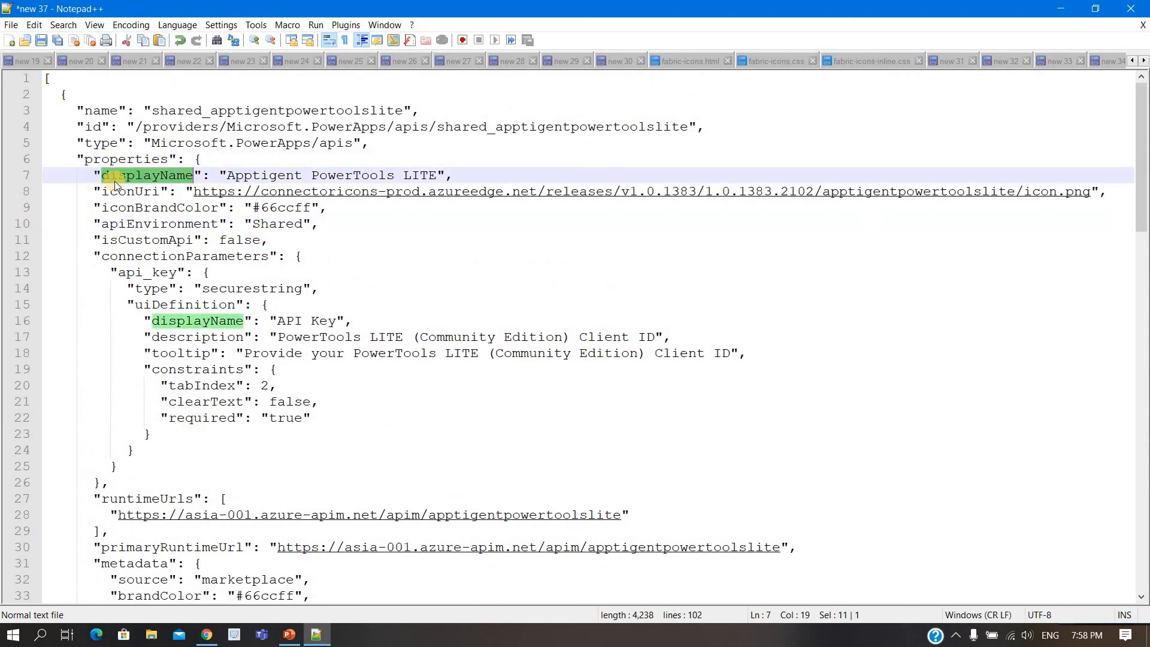
left_click(310, 354)
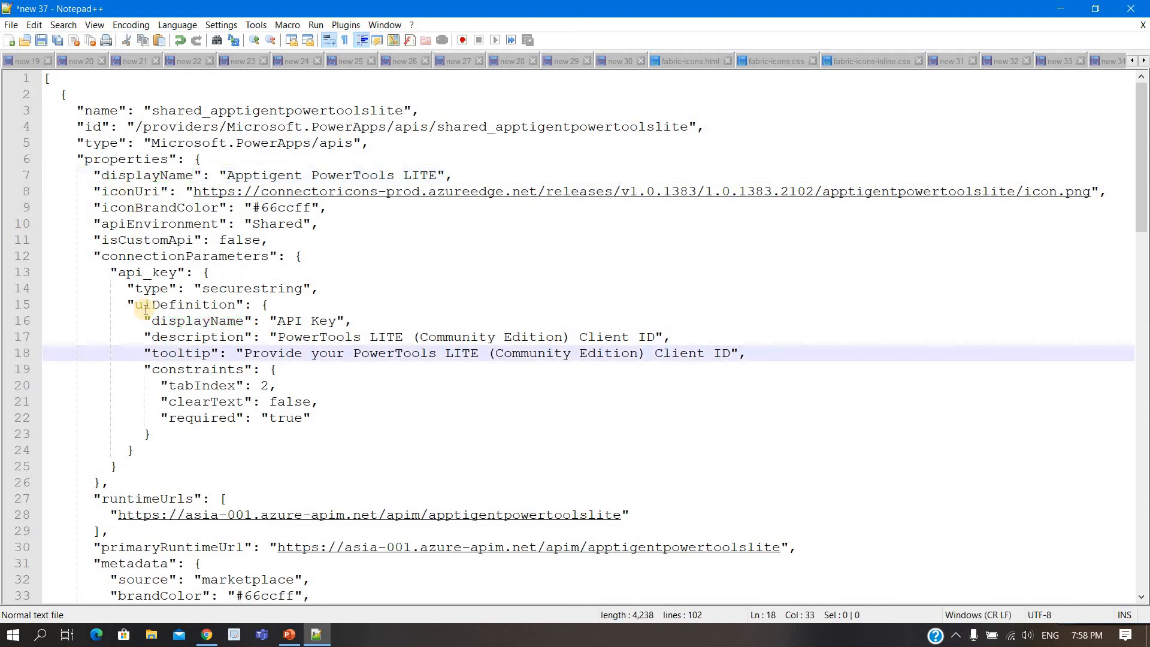
scroll(145, 309, "down", 7)
scroll(145, 309, "down", 2)
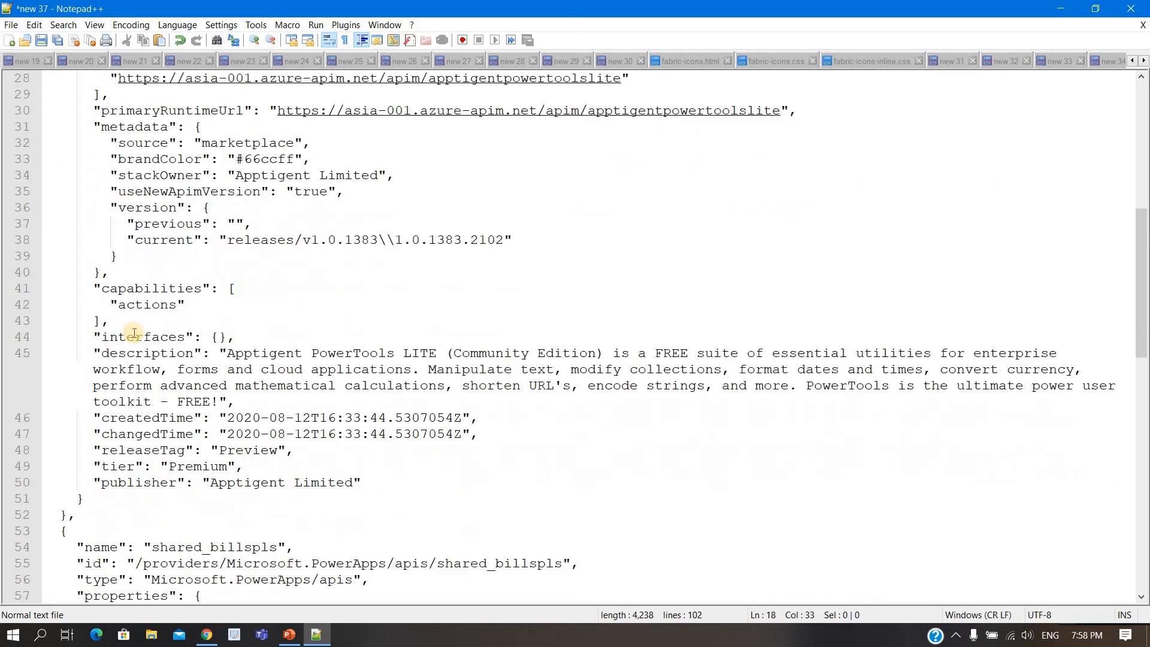
double_click(123, 353)
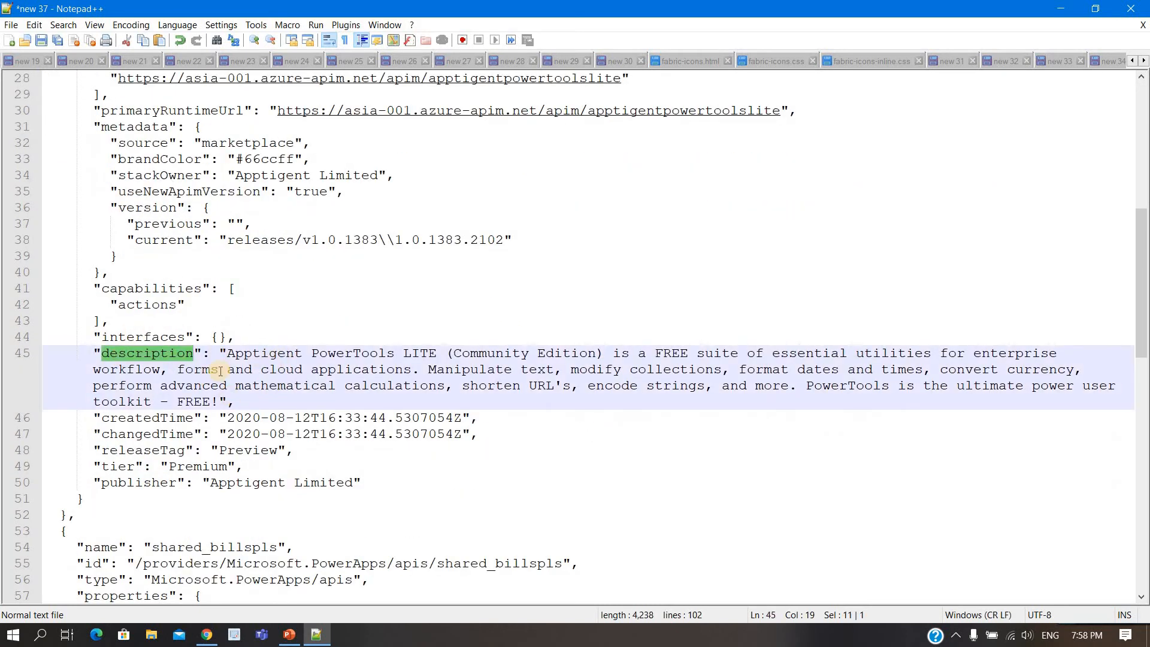
double_click(115, 467)
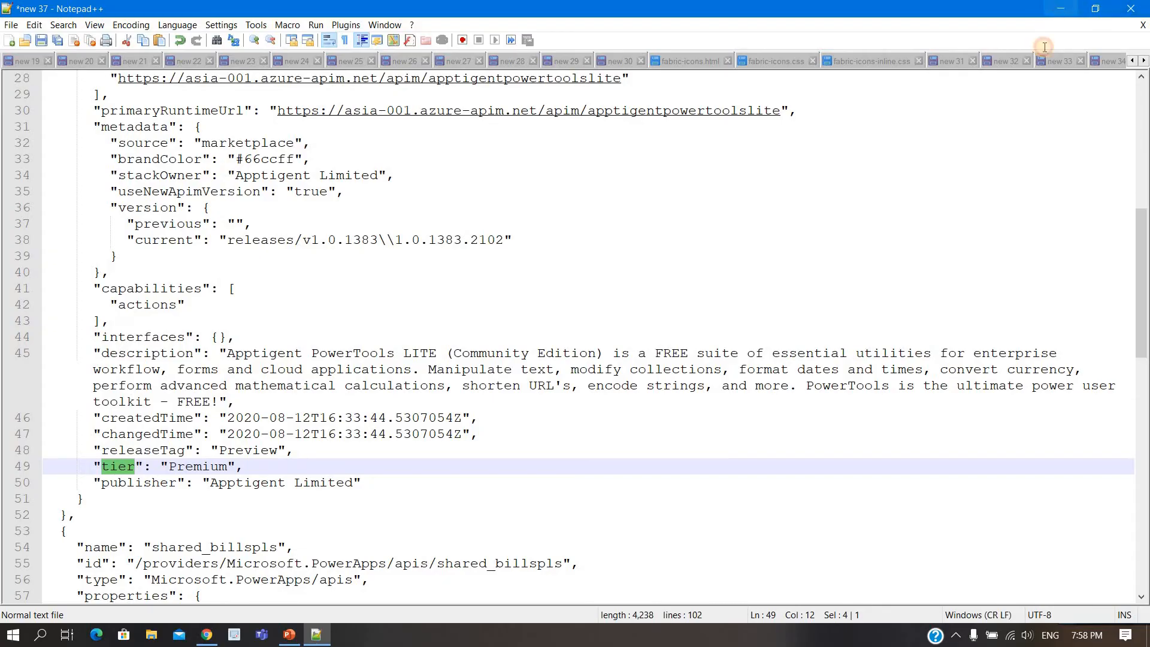
Step: Switch back to Power Automate and open the Connectors page in a new browser tab
left_click(1060, 8)
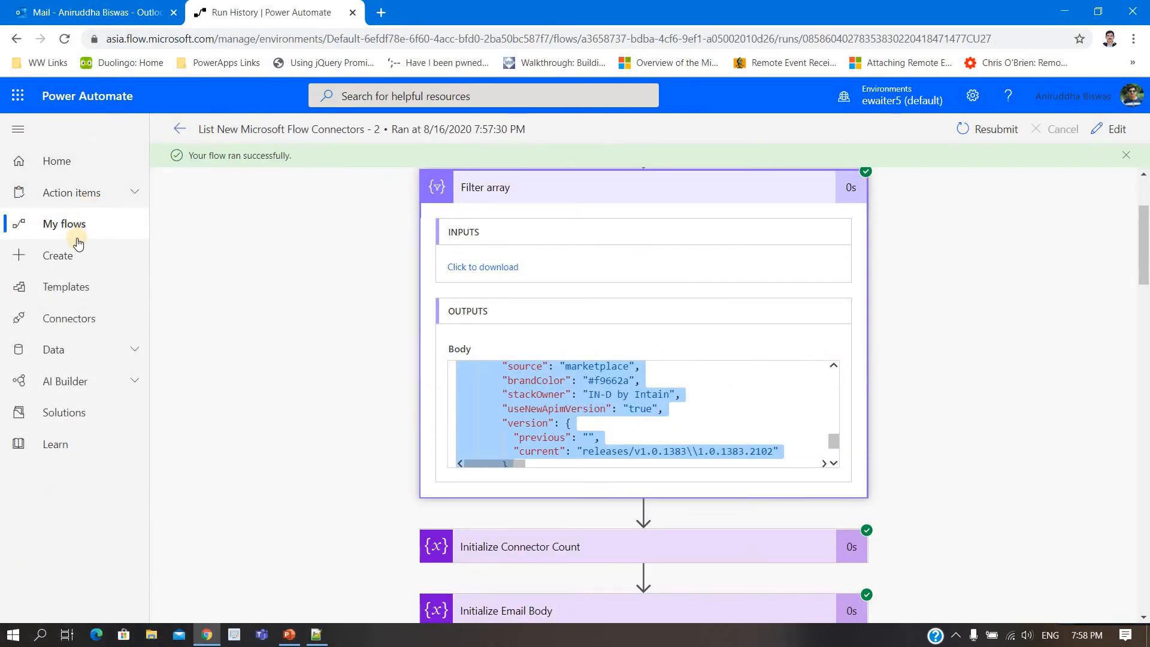
right_click(52, 223)
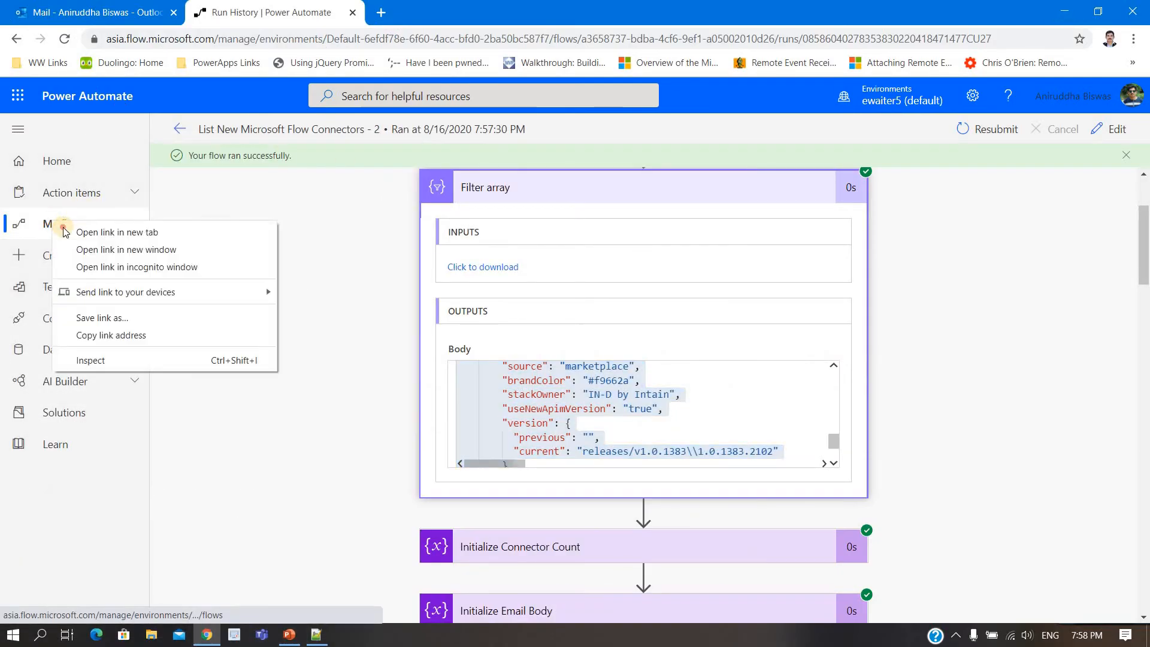
left_click(66, 231)
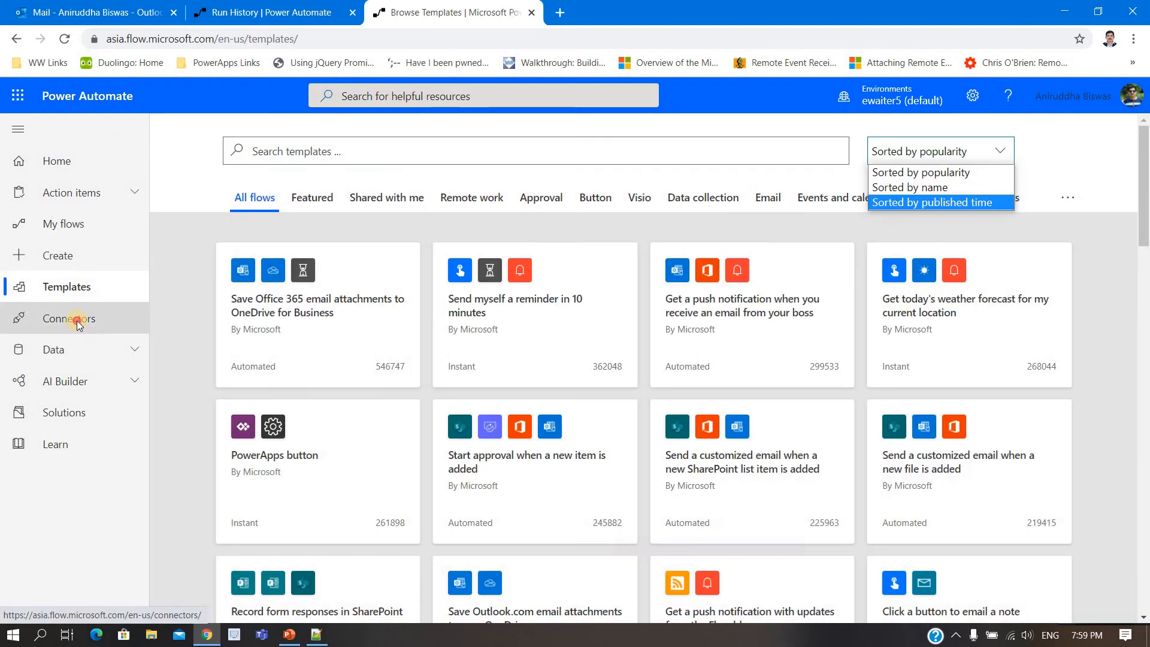
left_click(77, 323)
left_click(76, 323)
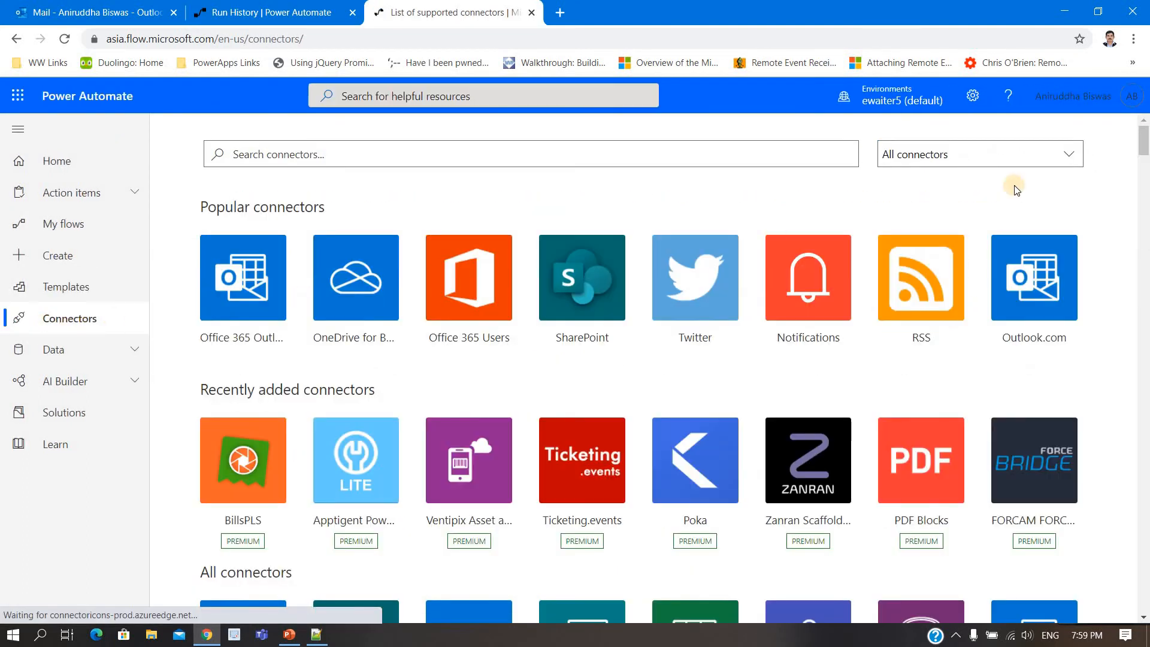
Step: Filter the connector list by Standard connectors and browse it, then switch the filter to Premium connectors
left_click(1070, 155)
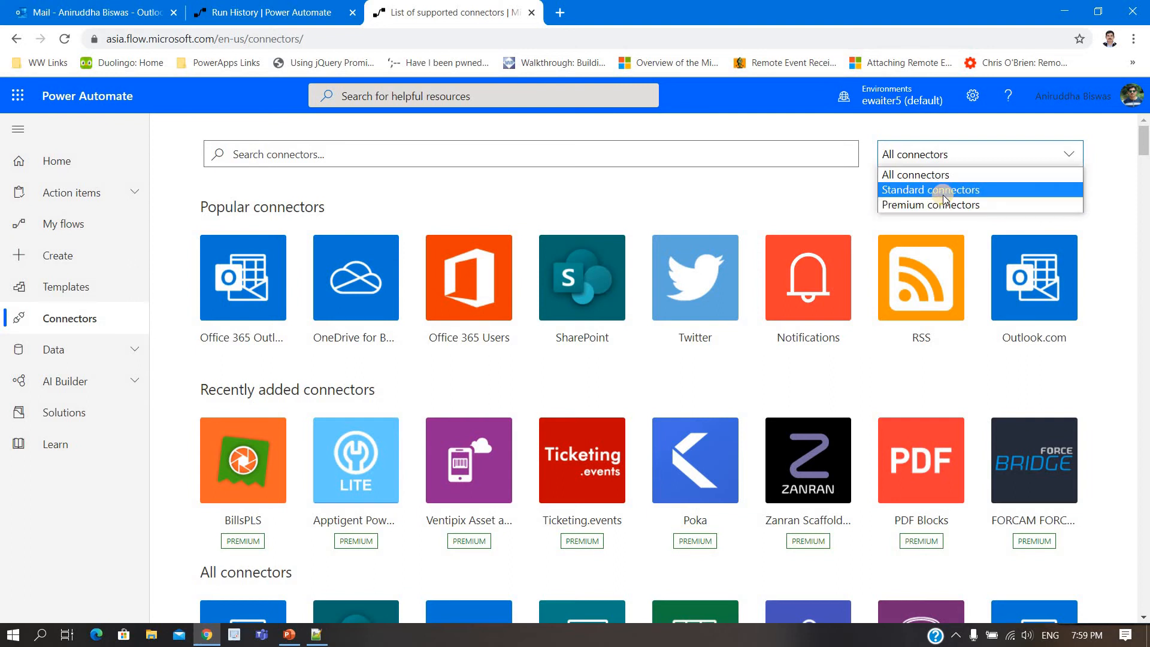
left_click(944, 190)
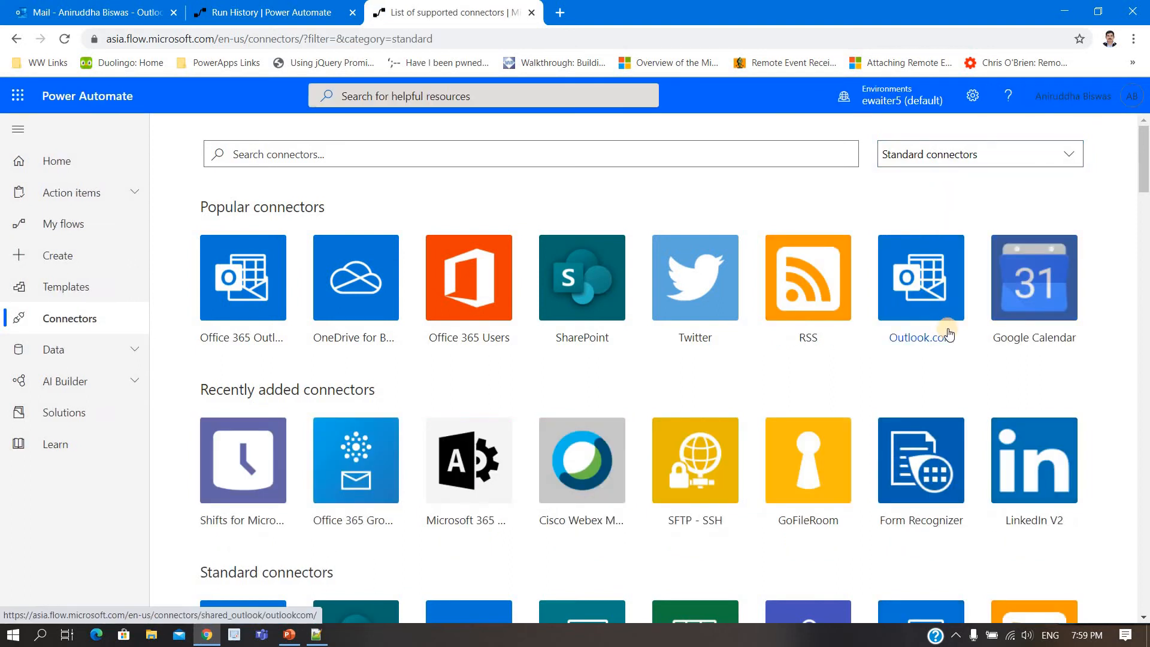
scroll(948, 333, "down", 15)
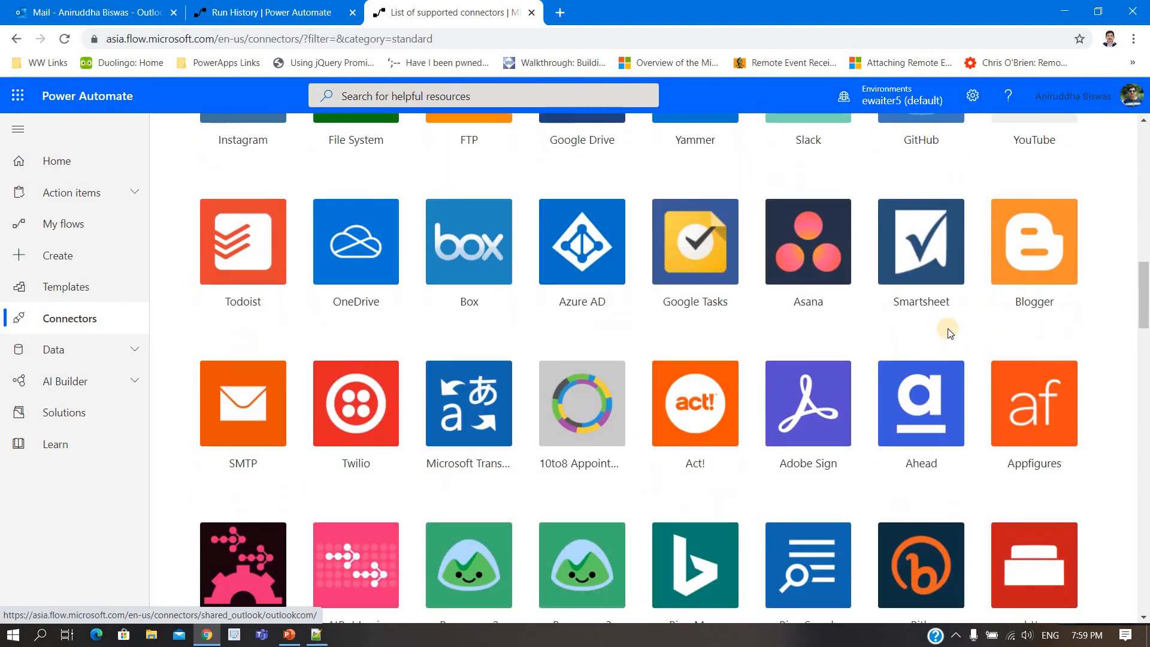
scroll(948, 331, "up", 15)
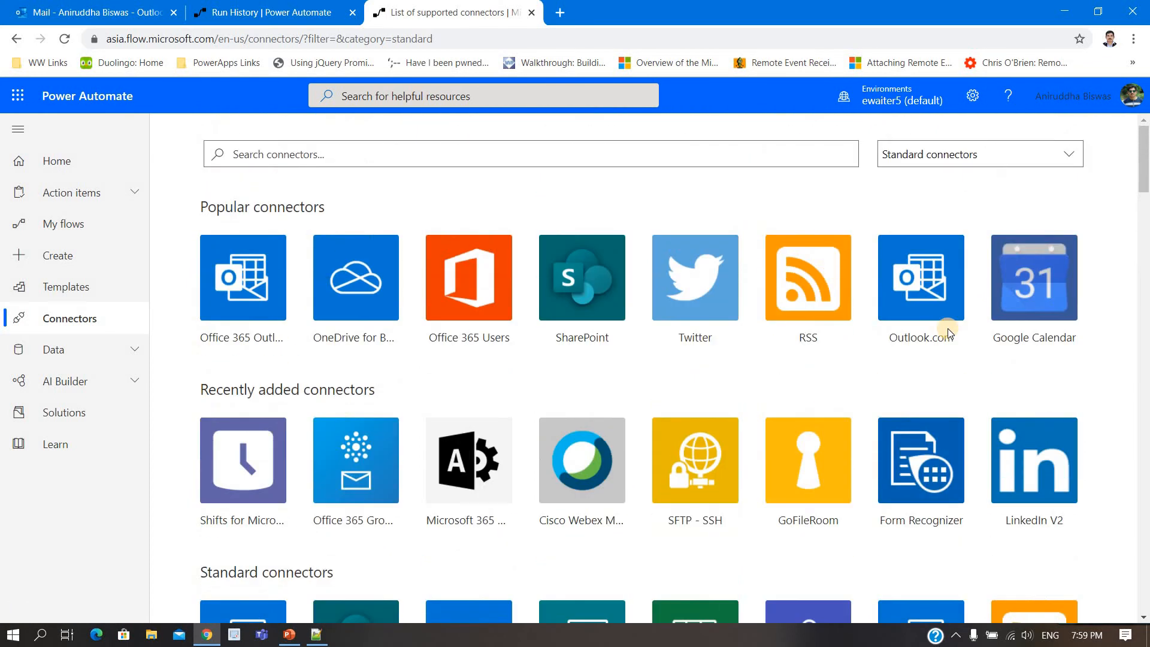
left_click(958, 154)
left_click(956, 207)
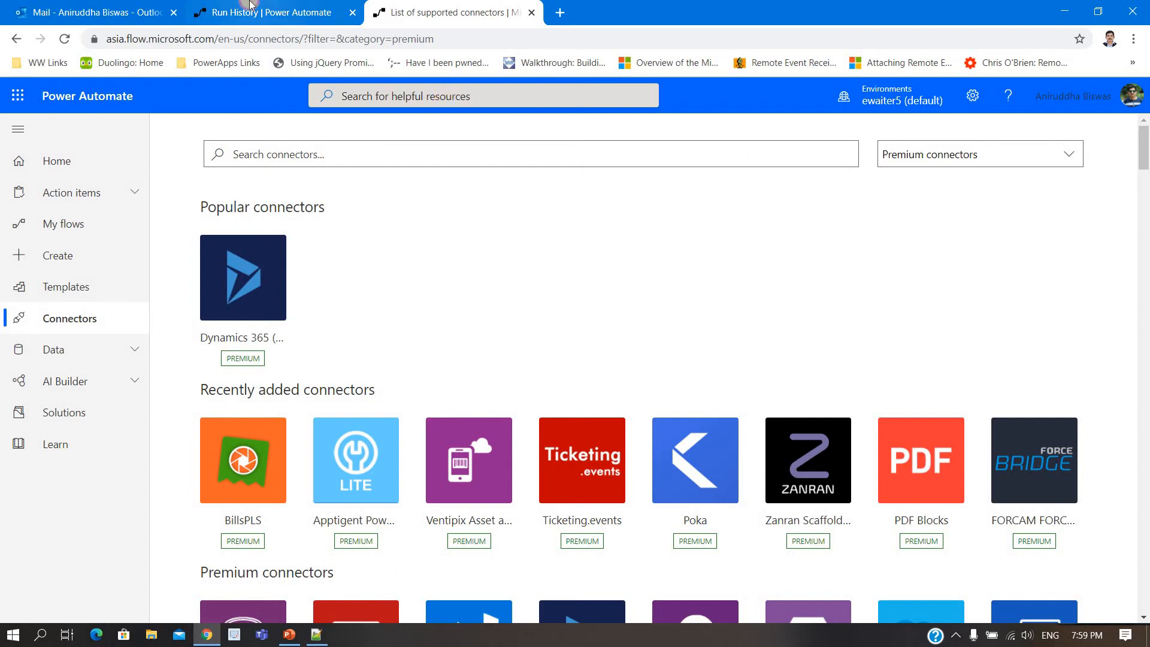
Step: Switch to Notepad++ and review the Apptigent connector's tier, releaseTag, description and properties fields in the JSON
left_click(264, 12)
left_click(315, 636)
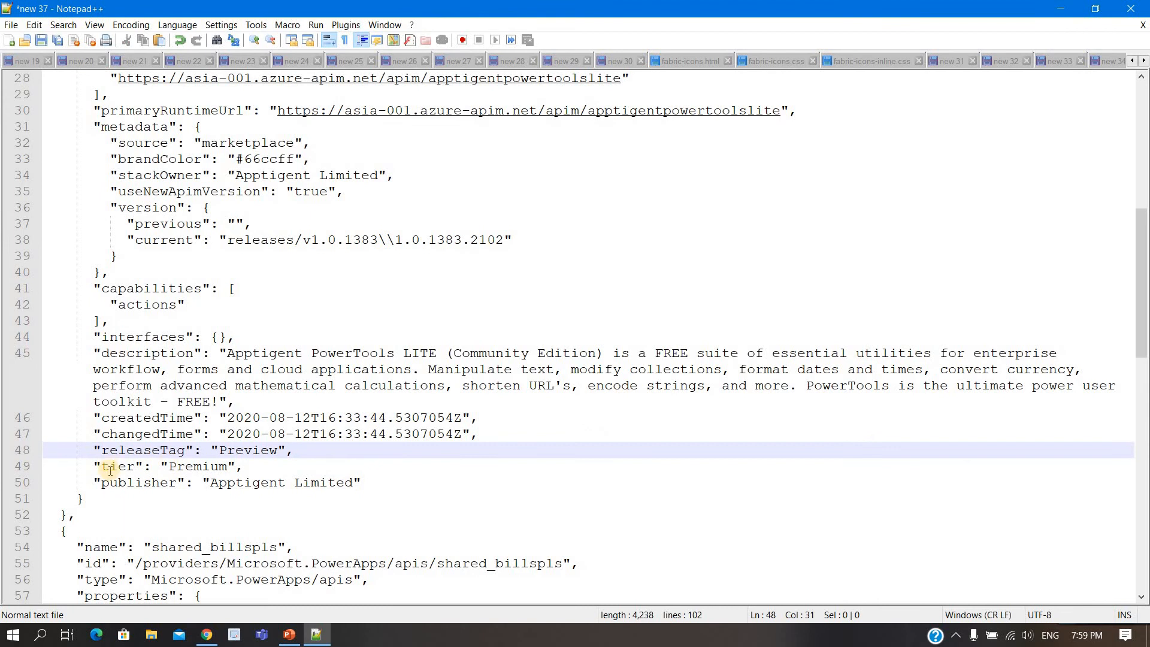
double_click(112, 467)
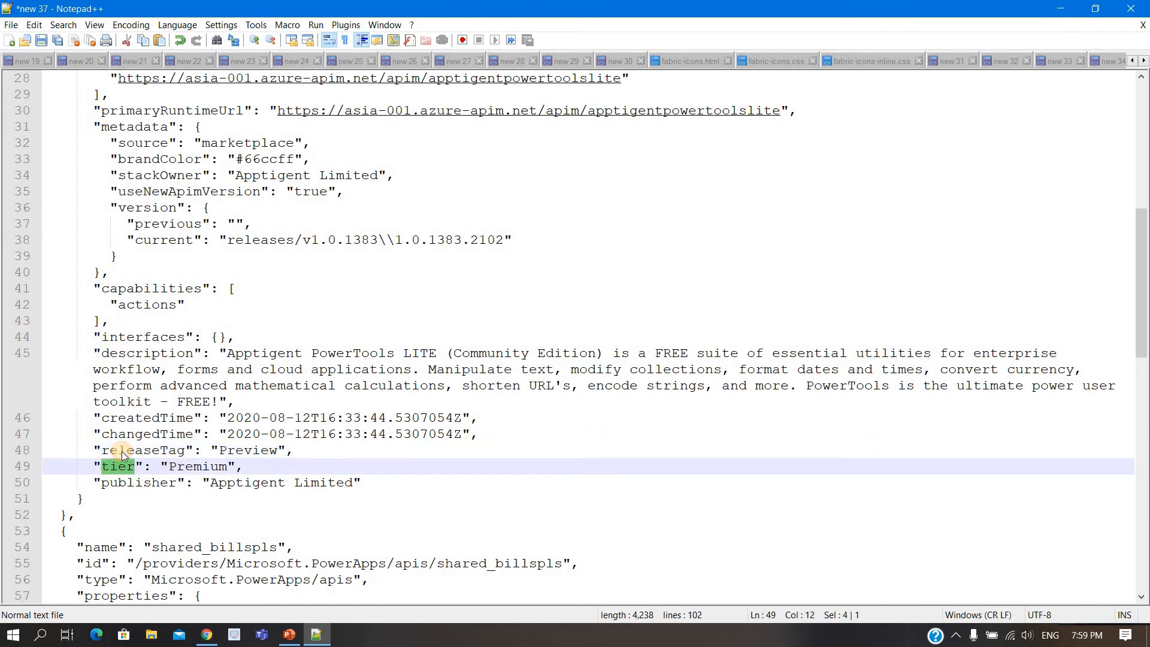
double_click(123, 453)
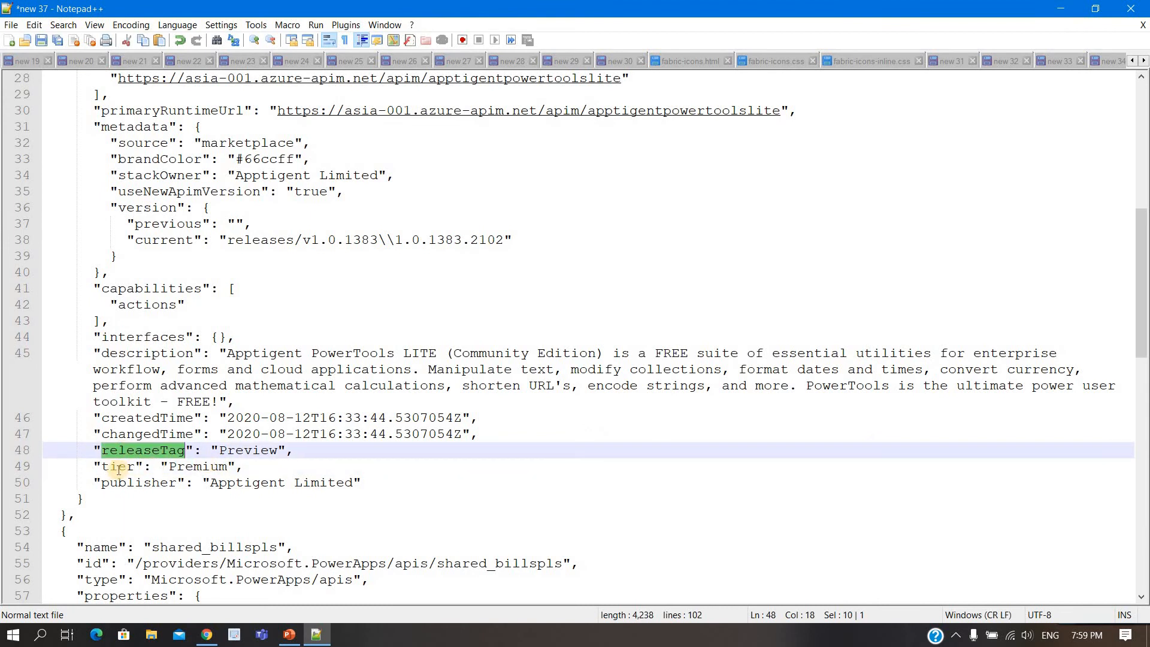
scroll(118, 469, "up", 6)
scroll(120, 416, "down", 5)
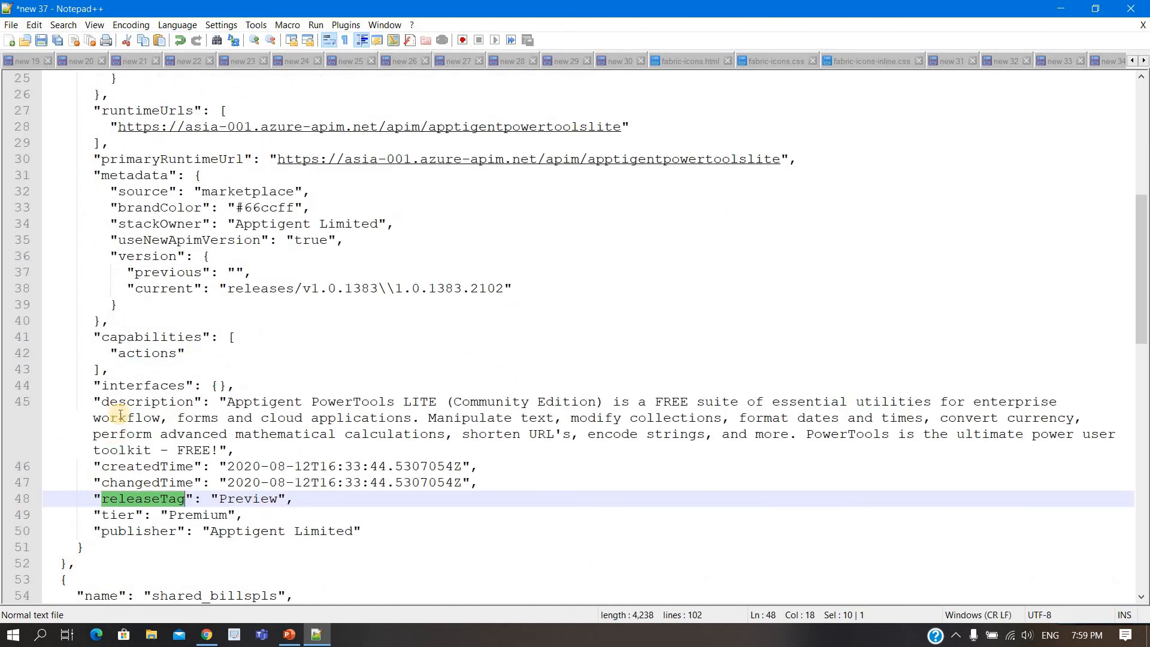
double_click(123, 405)
scroll(123, 398, "up", 7)
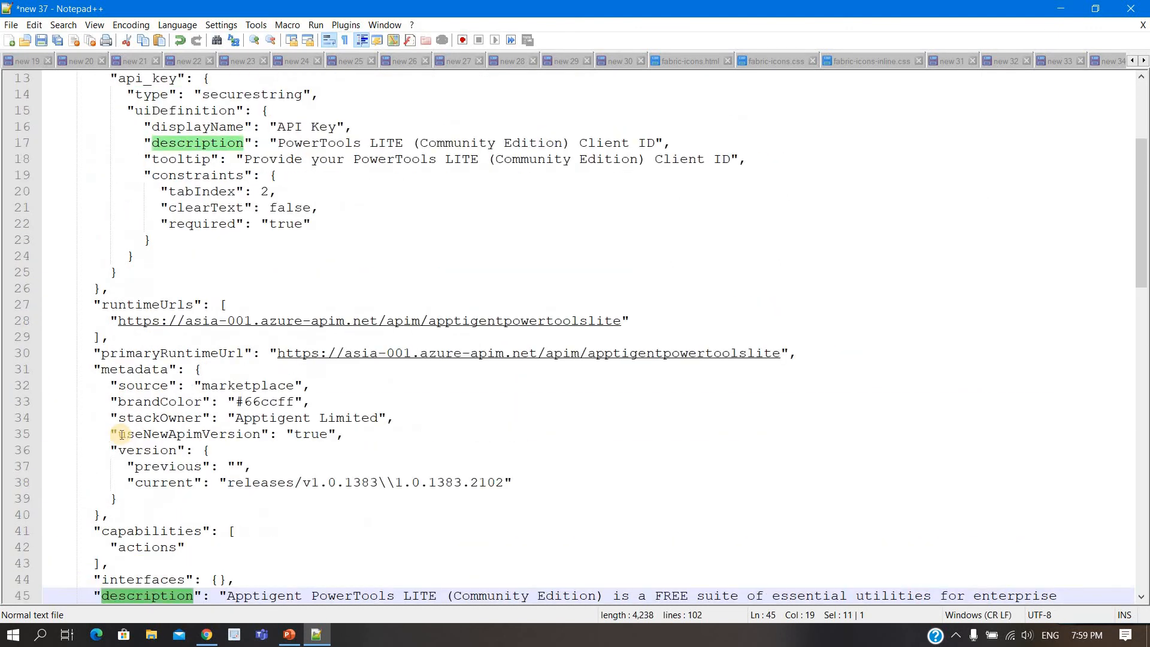
scroll(122, 392, "up", 1)
double_click(106, 159)
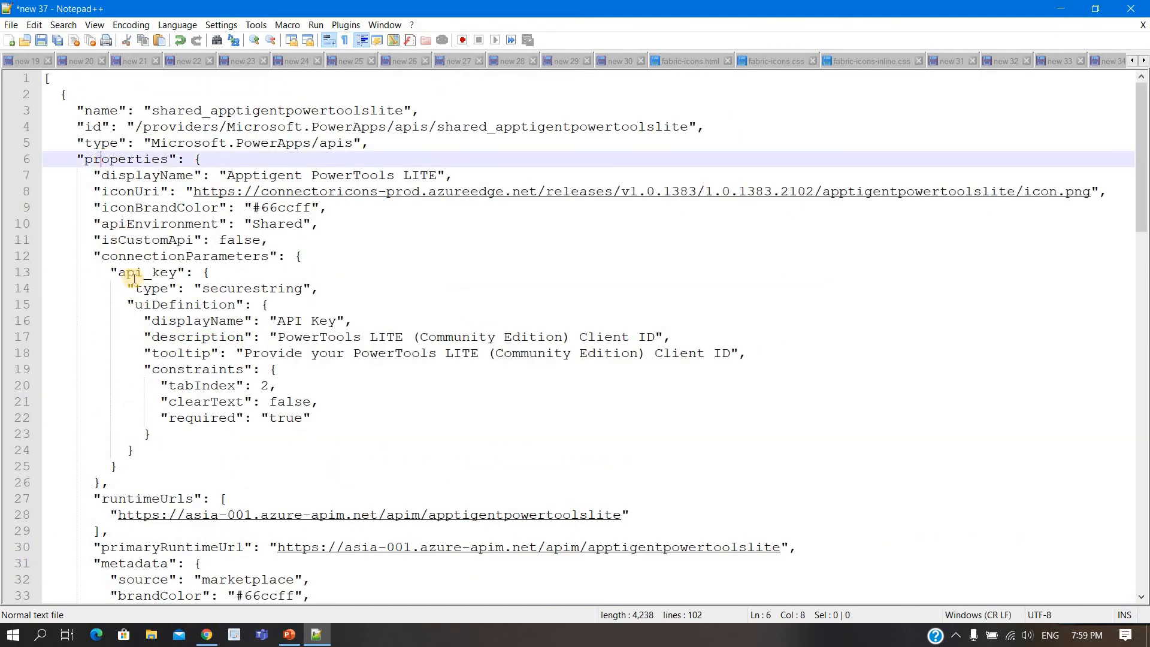
scroll(120, 383, "down", 8)
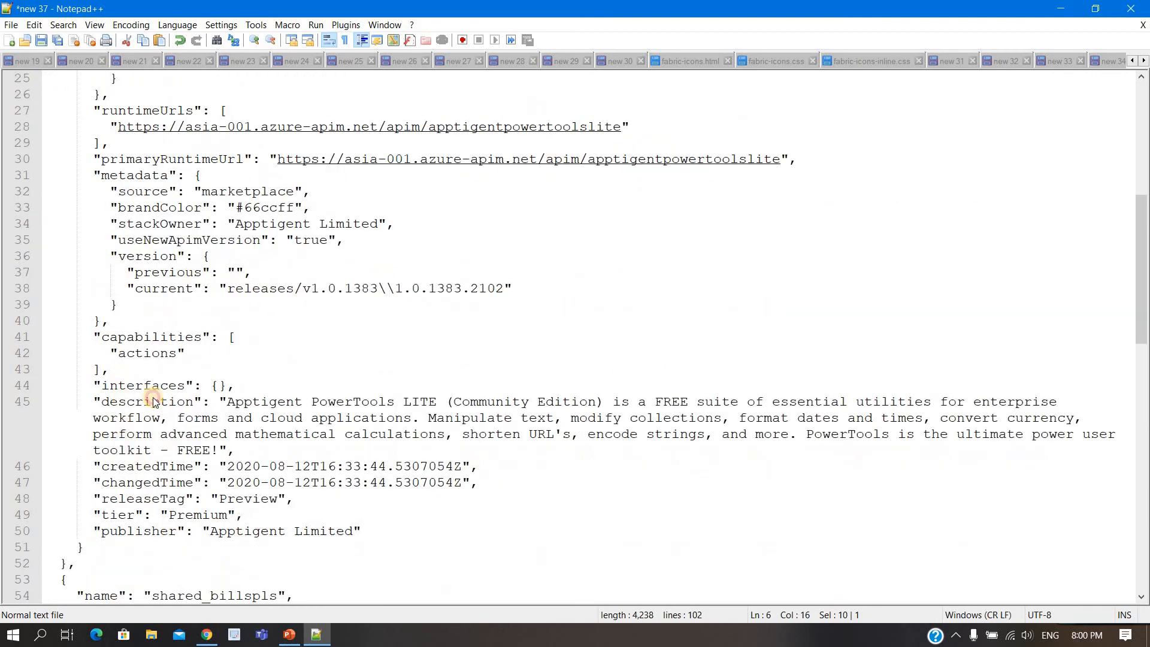
Step: Switch to Power Automate, open the flow for editing, and expand the Create HTML Row action inside Apply to each
double_click(122, 400)
key("alt+Tab")
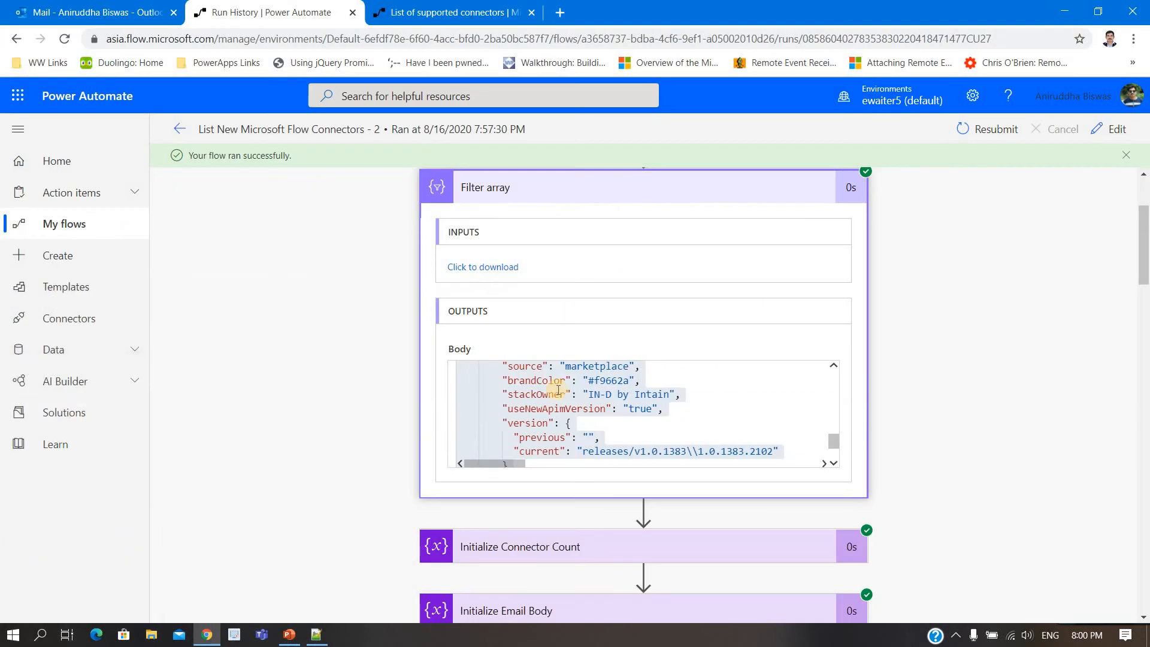
left_click(1115, 139)
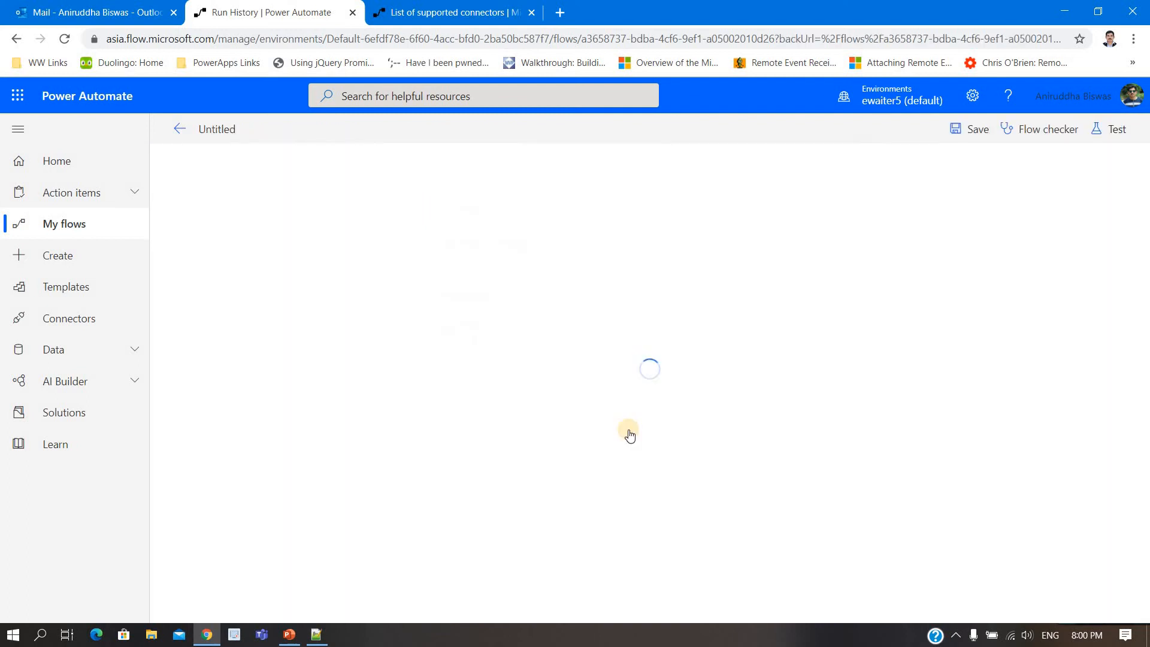
left_click(537, 343)
left_click(535, 295)
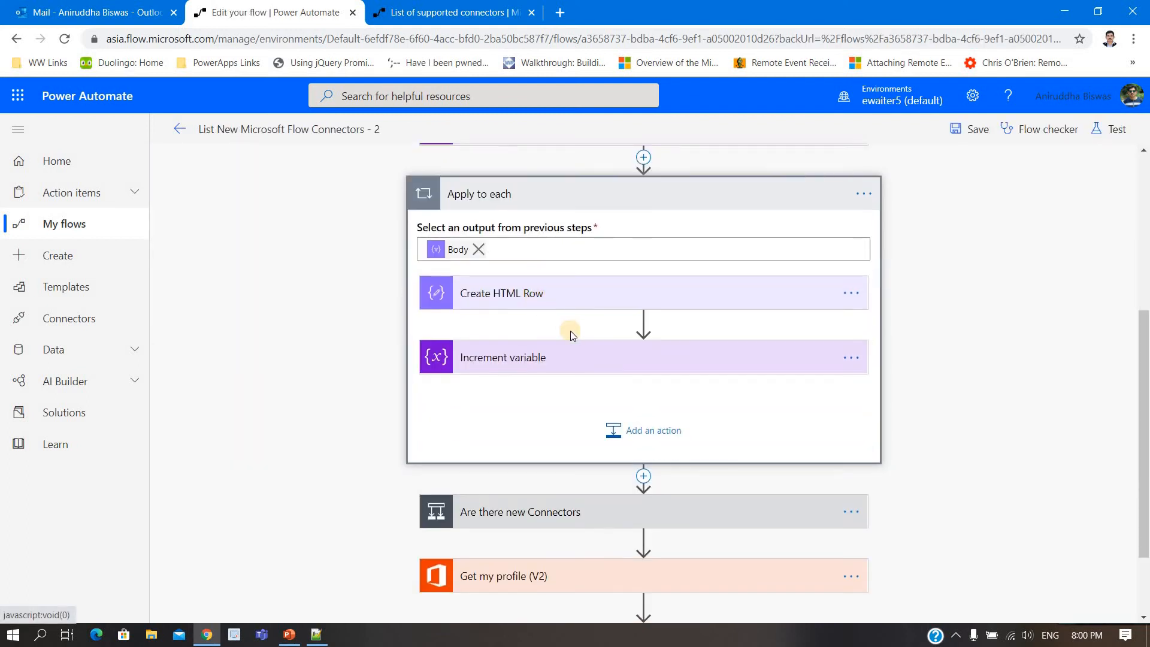
Step: Add an empty <td></td> cell after the Connection Created Time cell in the Create HTML Row inputs
left_click(829, 367)
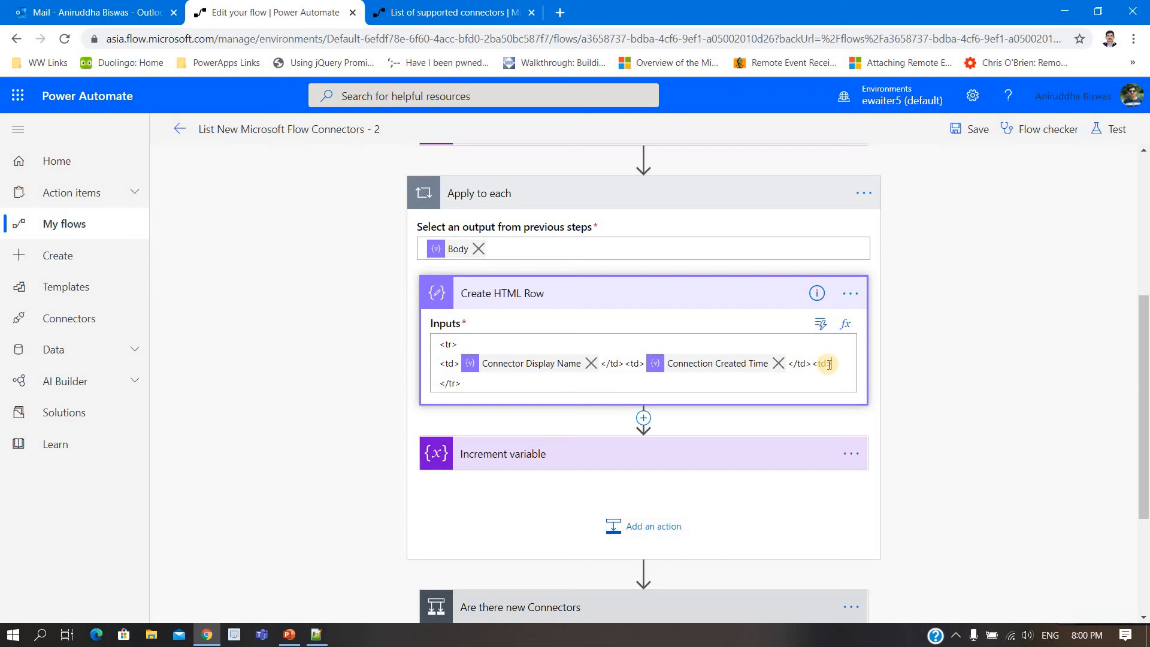
type("<td> </td>")
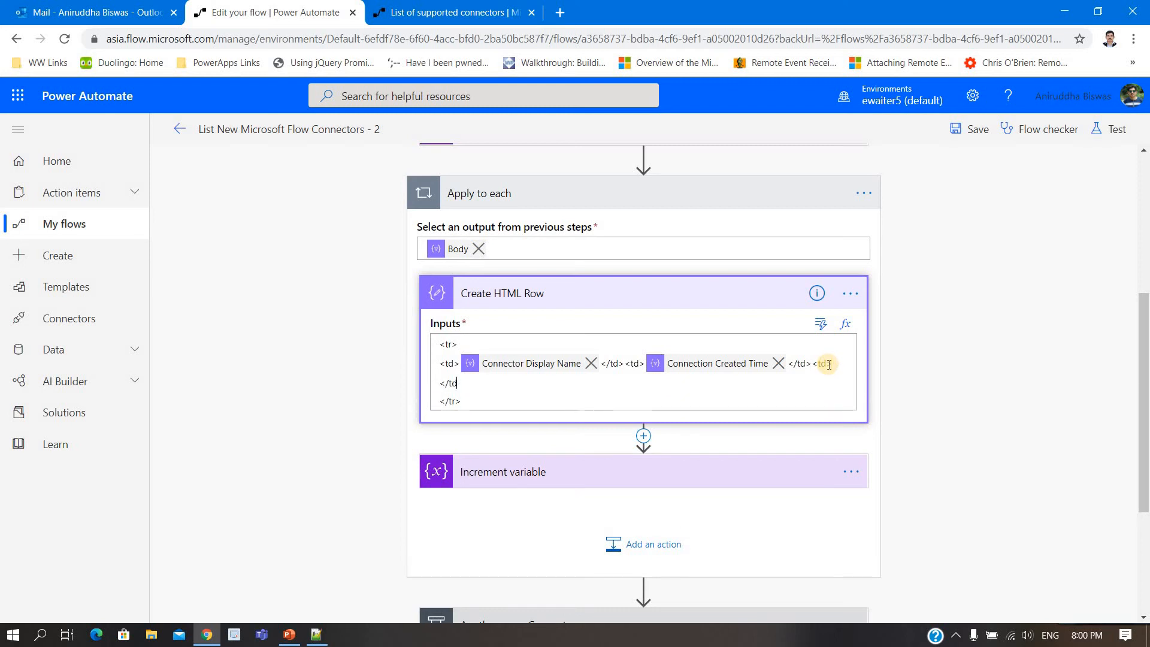
left_click(838, 361)
Step: Start an expression in the new cell from the Apply to each Current item, entering items('Apply_to_each')?['']
left_click(821, 323)
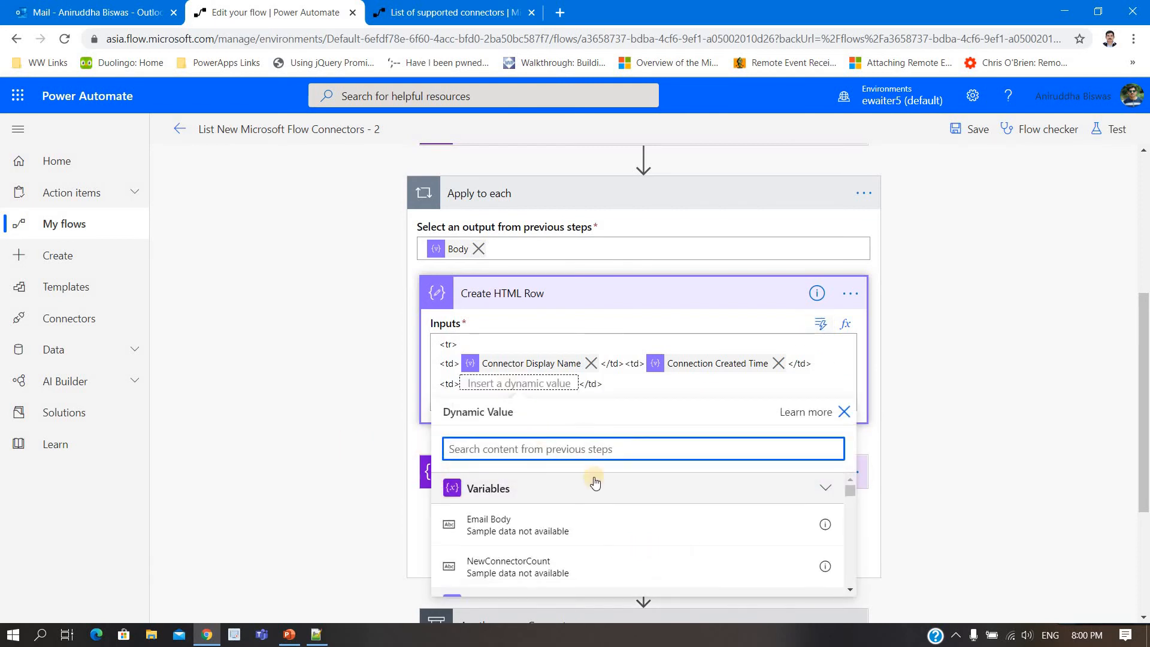
scroll(638, 494, "down", 5)
scroll(638, 494, "down", 5)
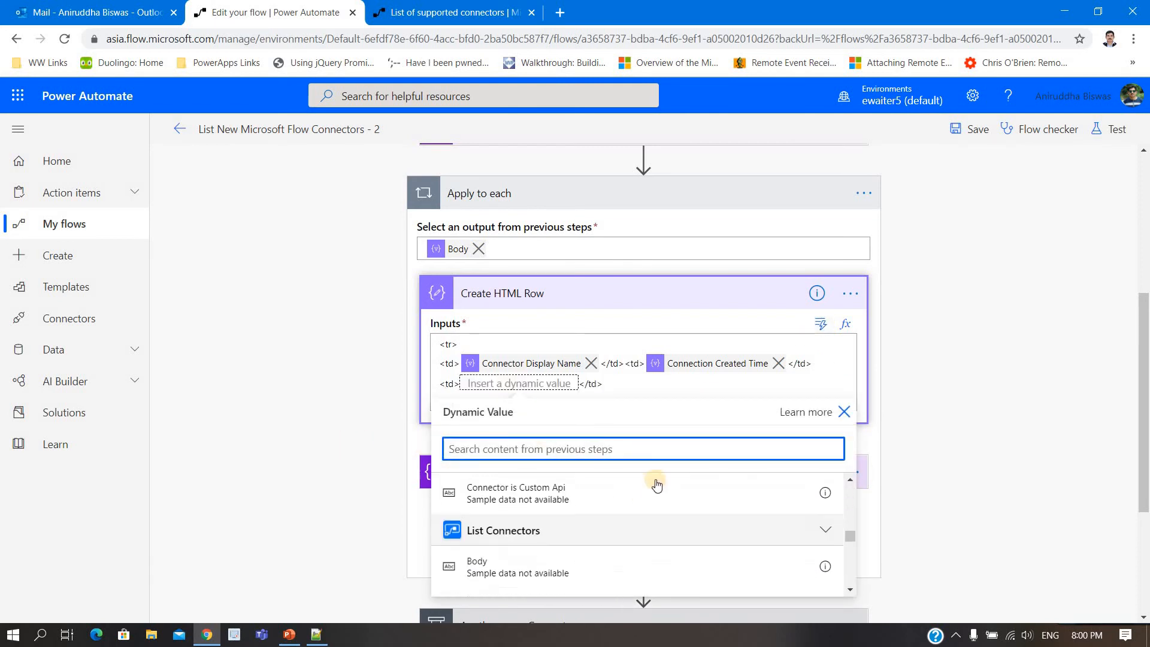
left_click(845, 324)
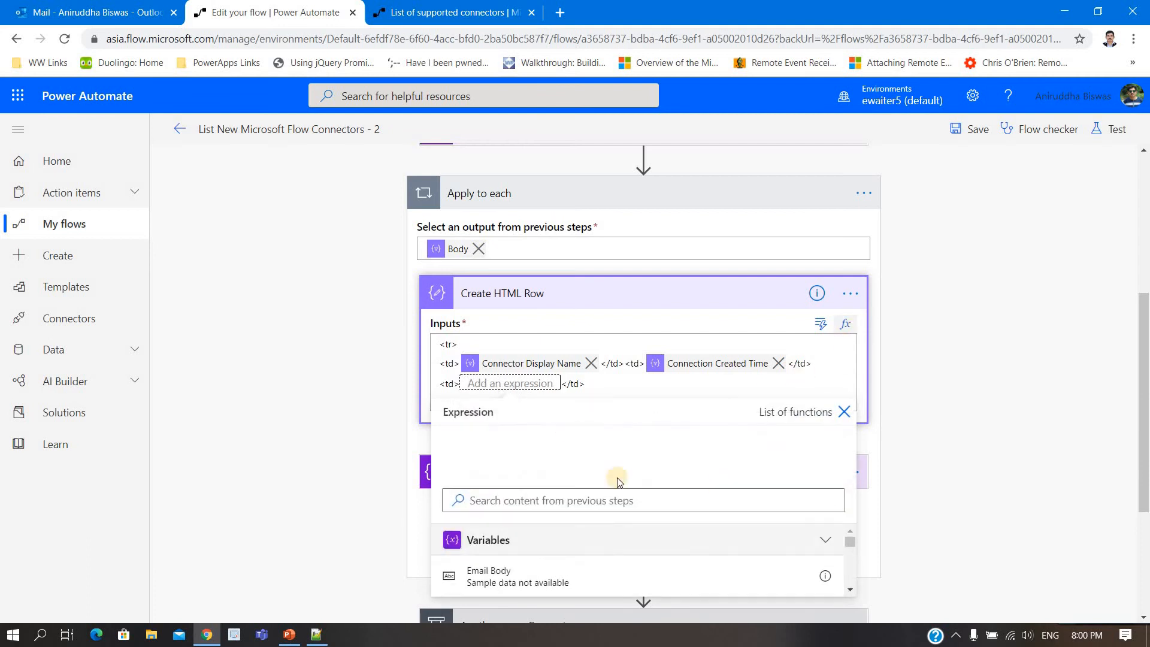
scroll(987, 474, "down", 3)
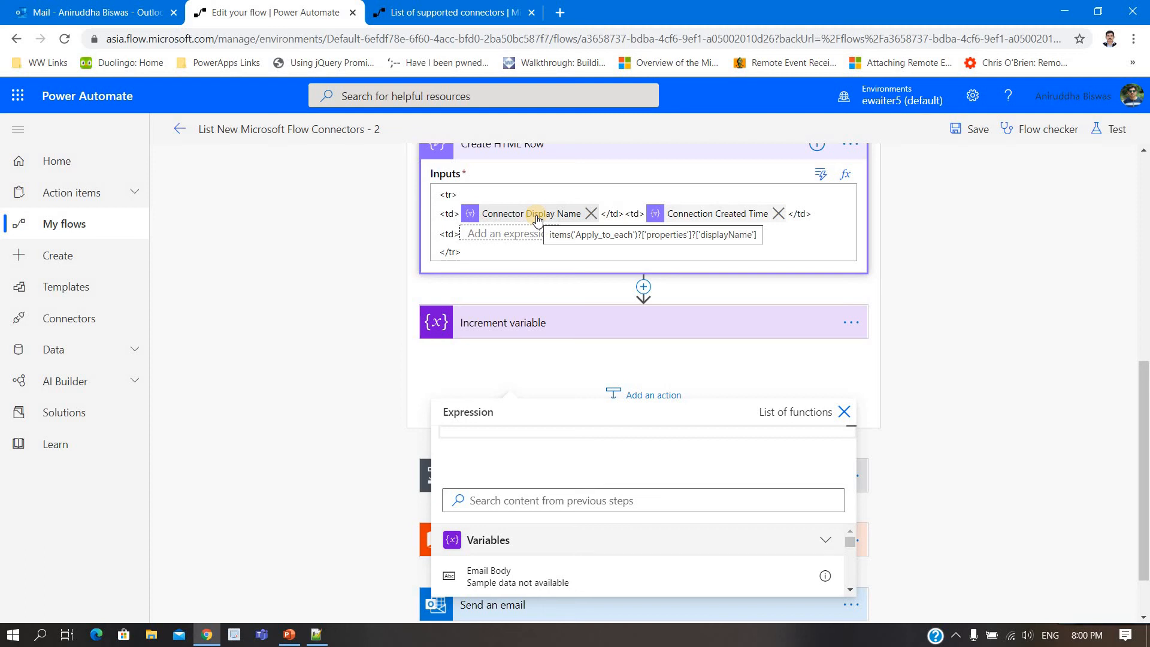
scroll(681, 578, "down", 3)
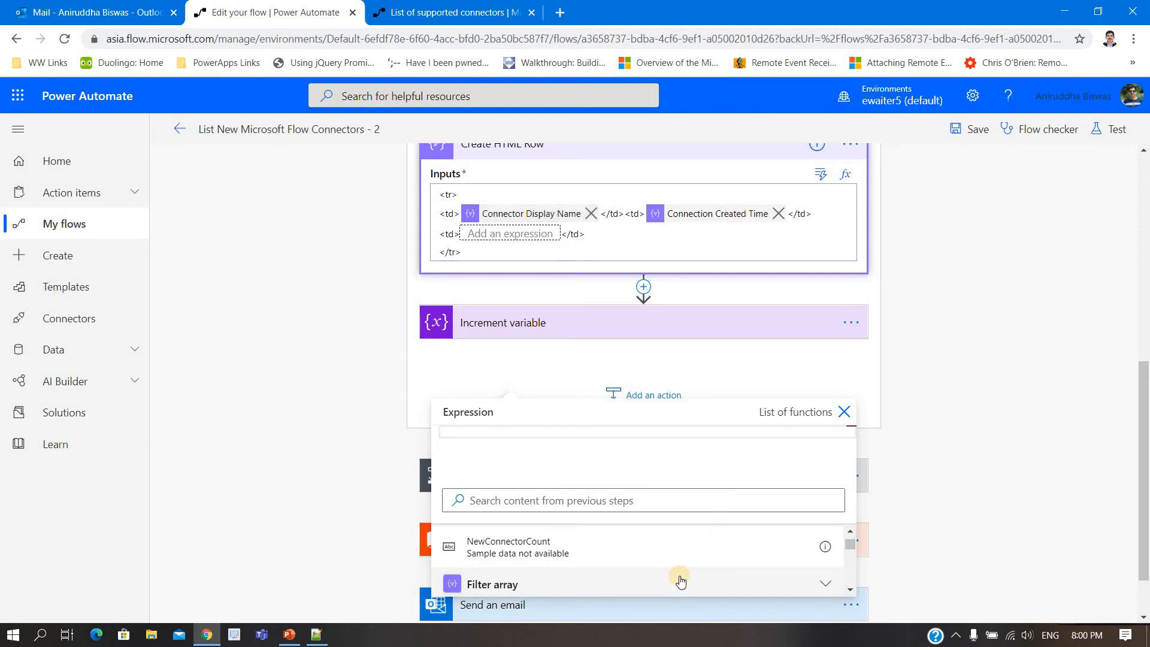
scroll(680, 578, "down", 5)
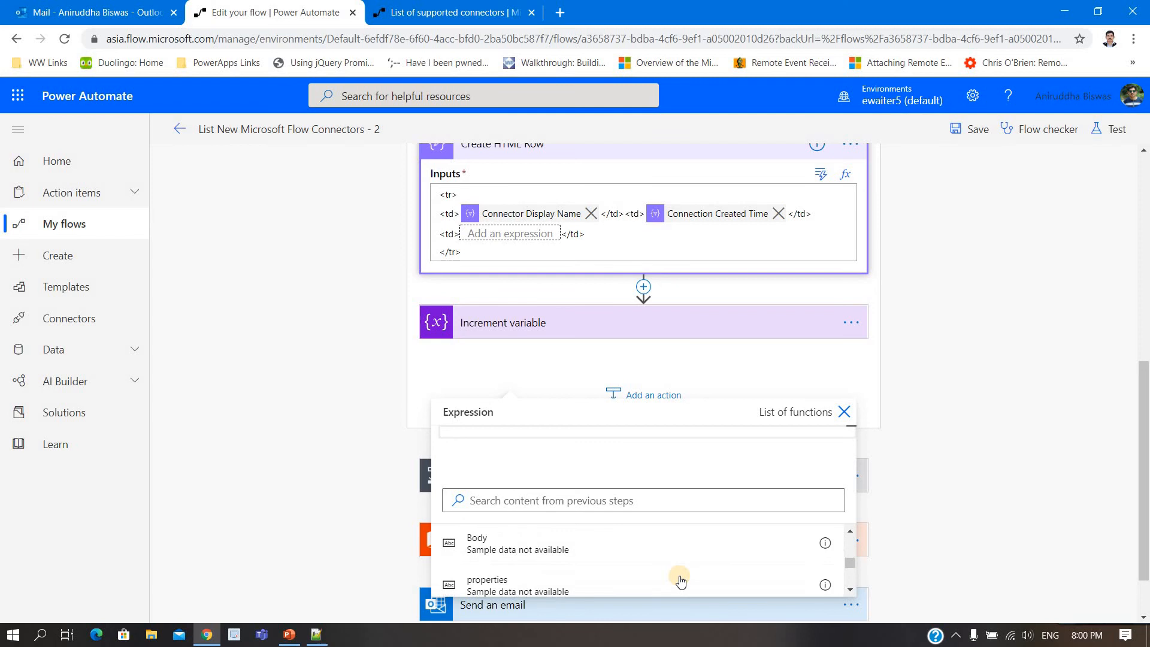
left_click(594, 573)
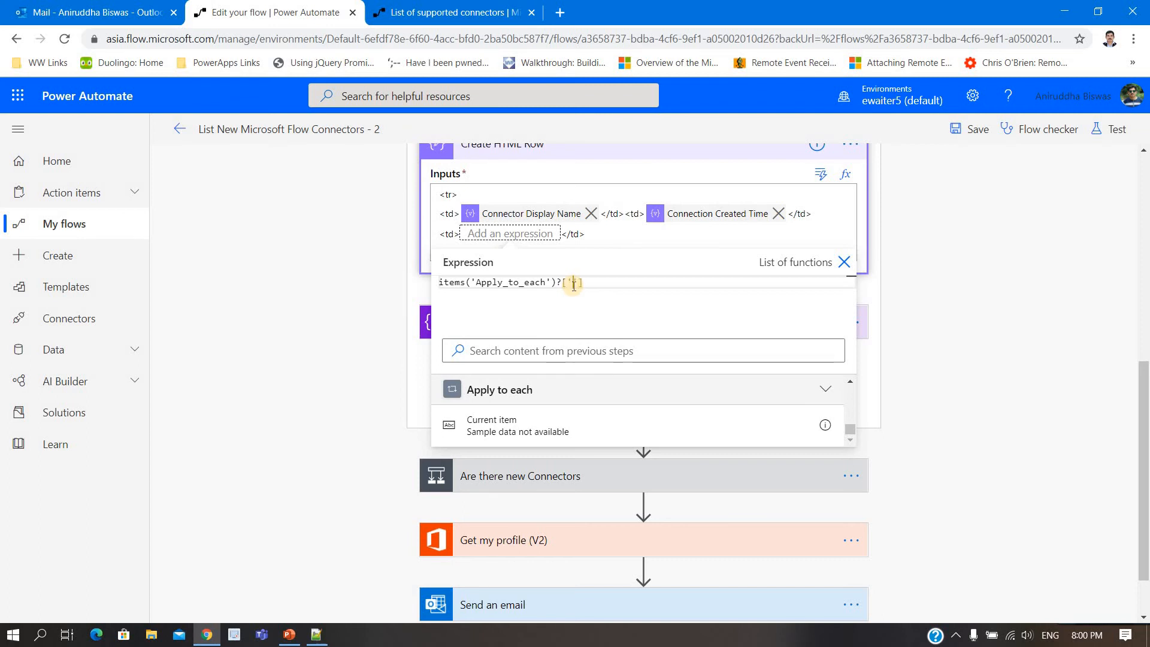
Step: Copy the properties key from the JSON in Notepad++ and insert it in the Power Automate expression as ?['properties']
left_click(316, 634)
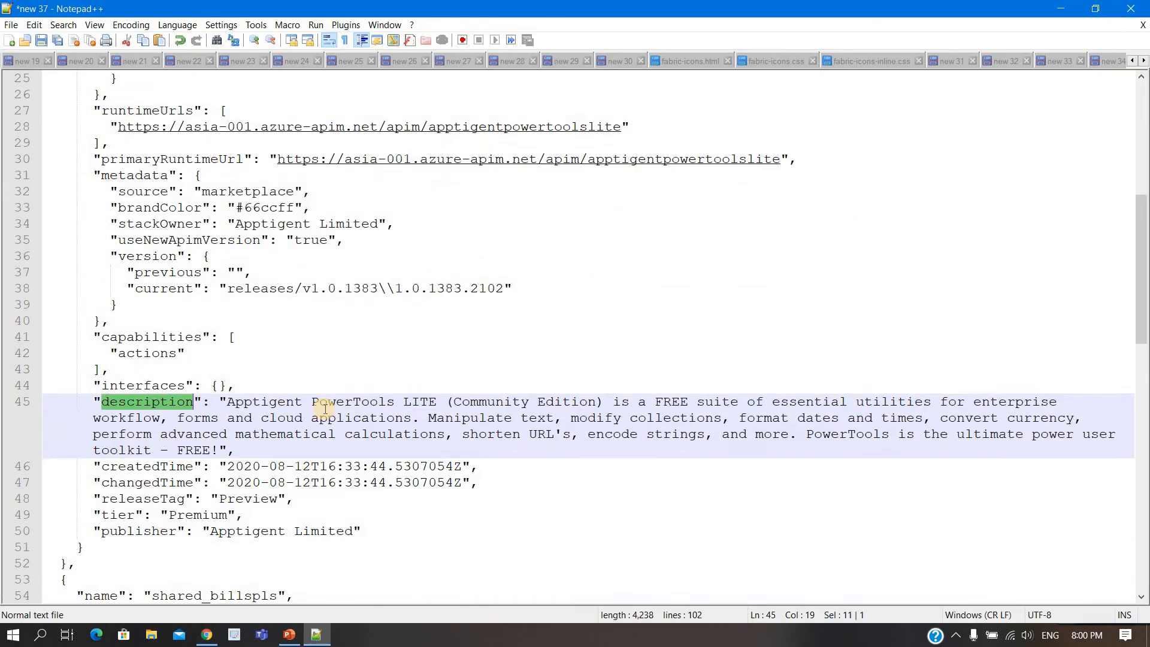
scroll(325, 409, "up", 8)
left_click(126, 159)
double_click(125, 160)
key("ctrl+c")
left_click(1060, 8)
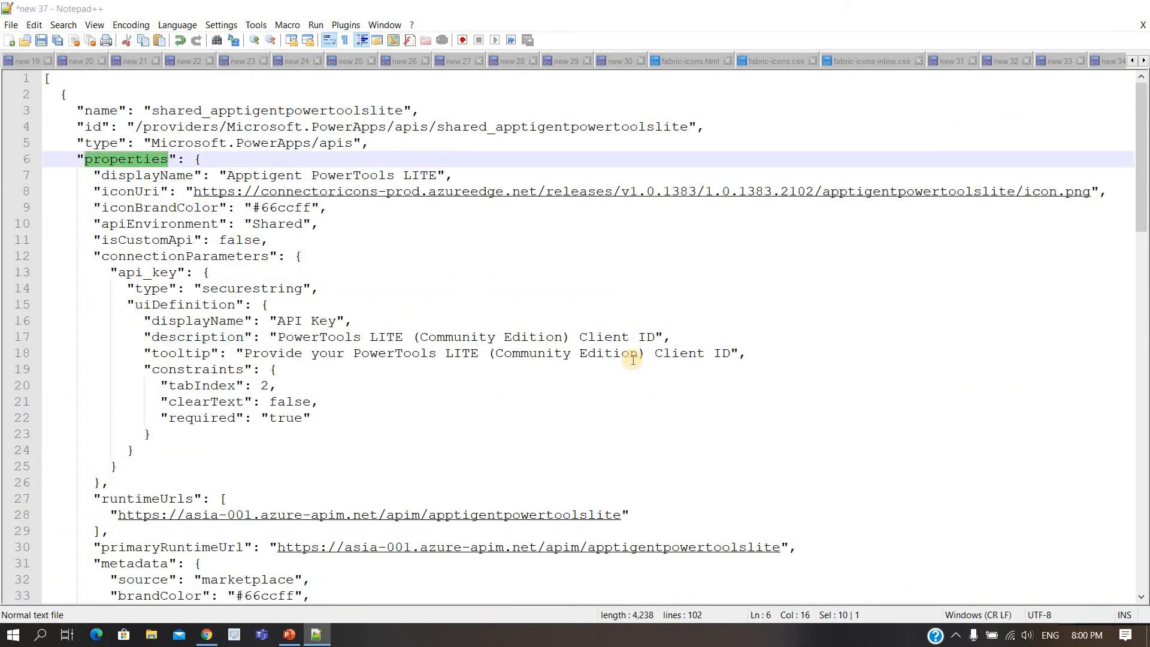
key("ctrl+v")
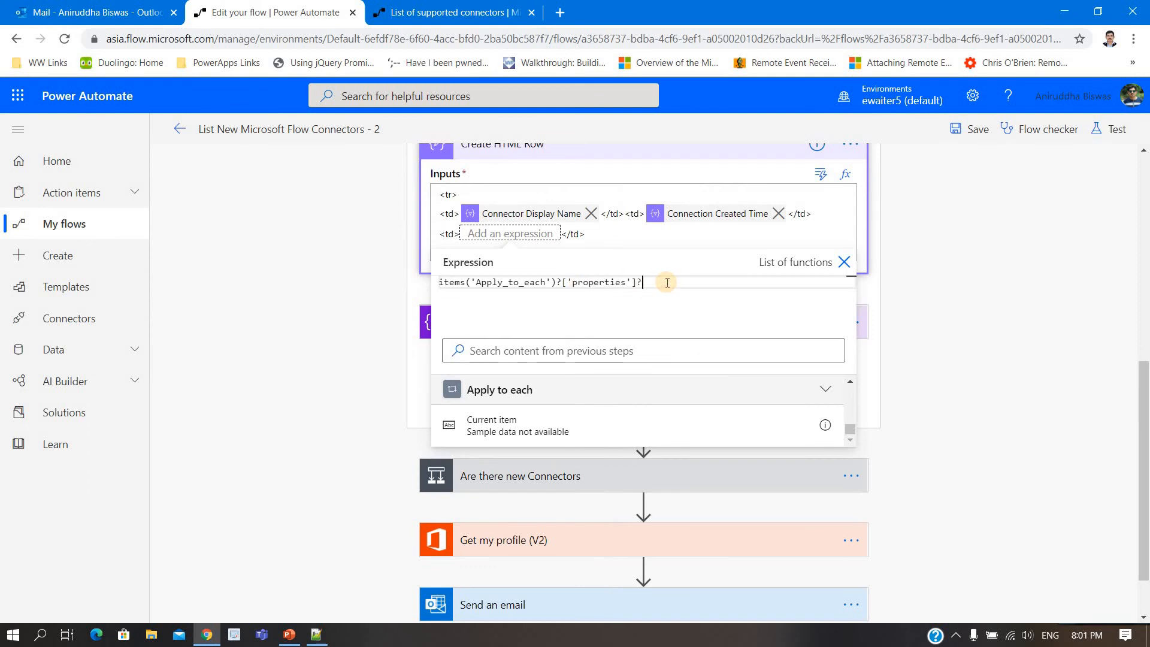
Step: Extend the expression with ?['description'], copying the key from the JSON in Notepad++, and insert it into the new cell
key("Left")
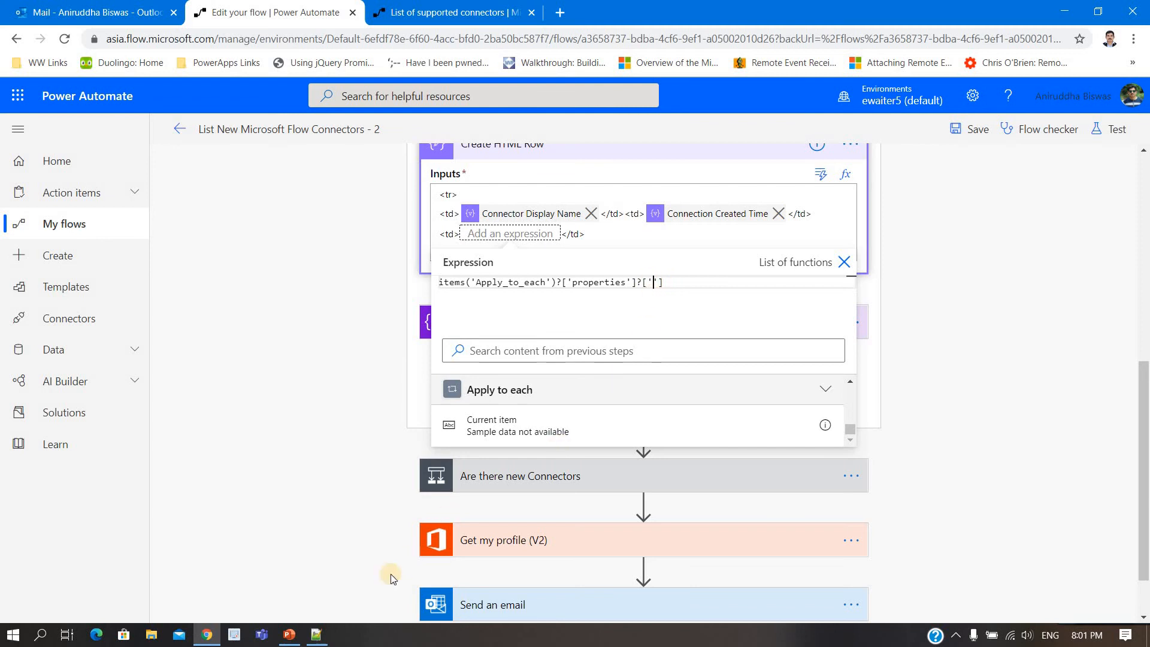
left_click(316, 634)
scroll(312, 448, "down", 8)
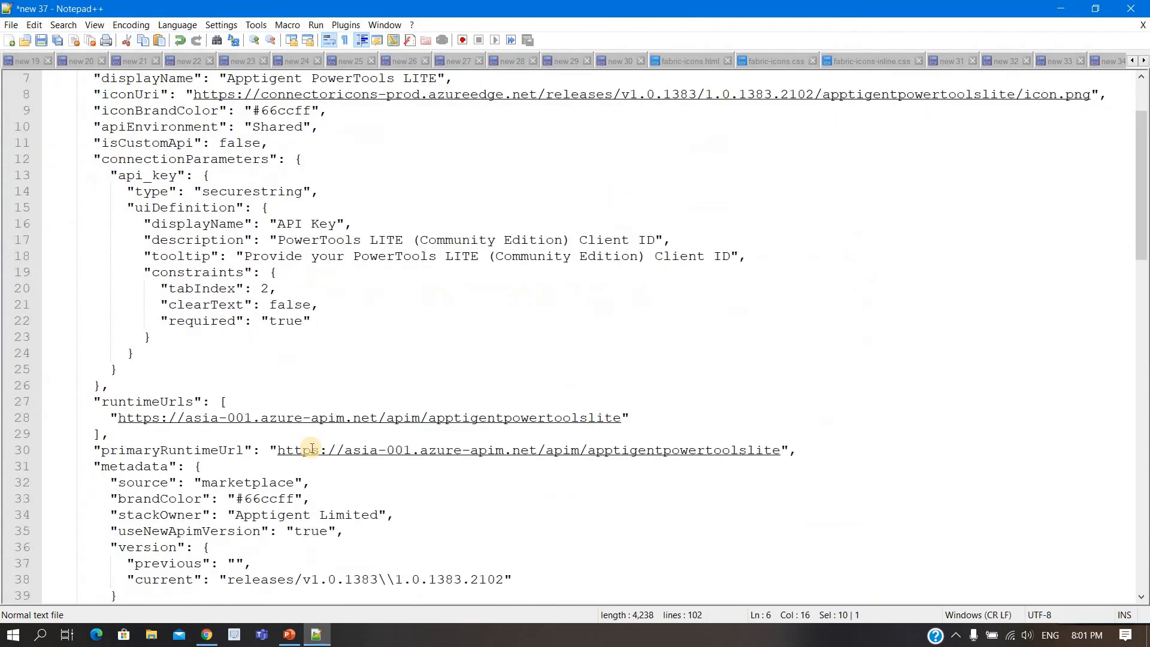
double_click(133, 400)
key("ctrl+c")
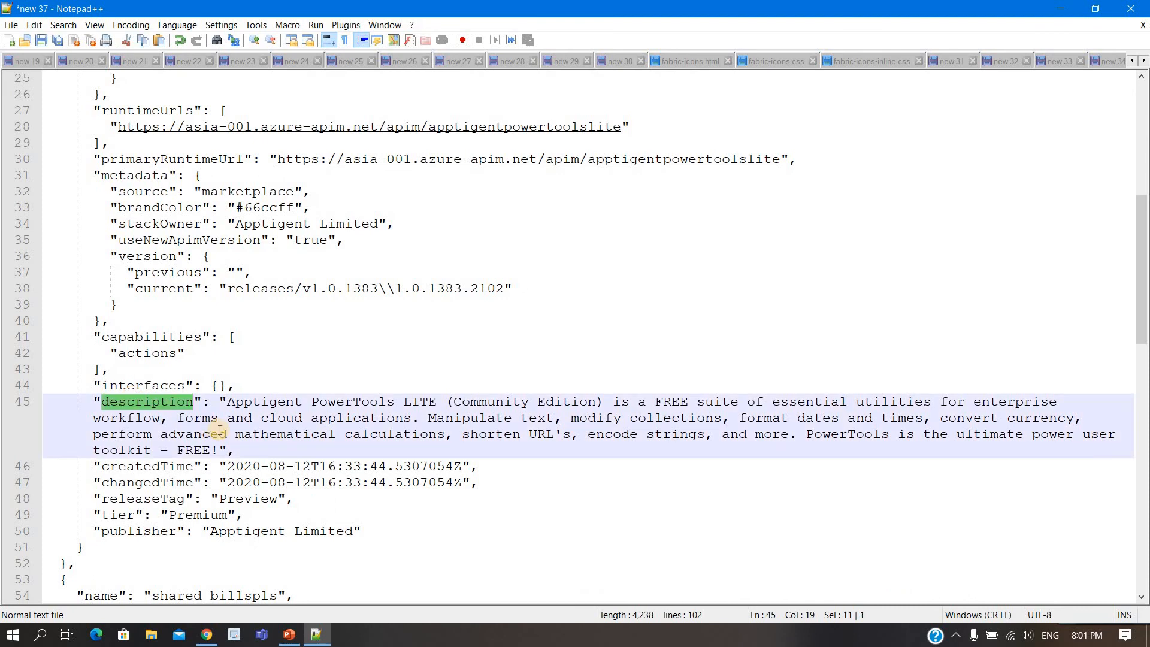
key("alt+Tab")
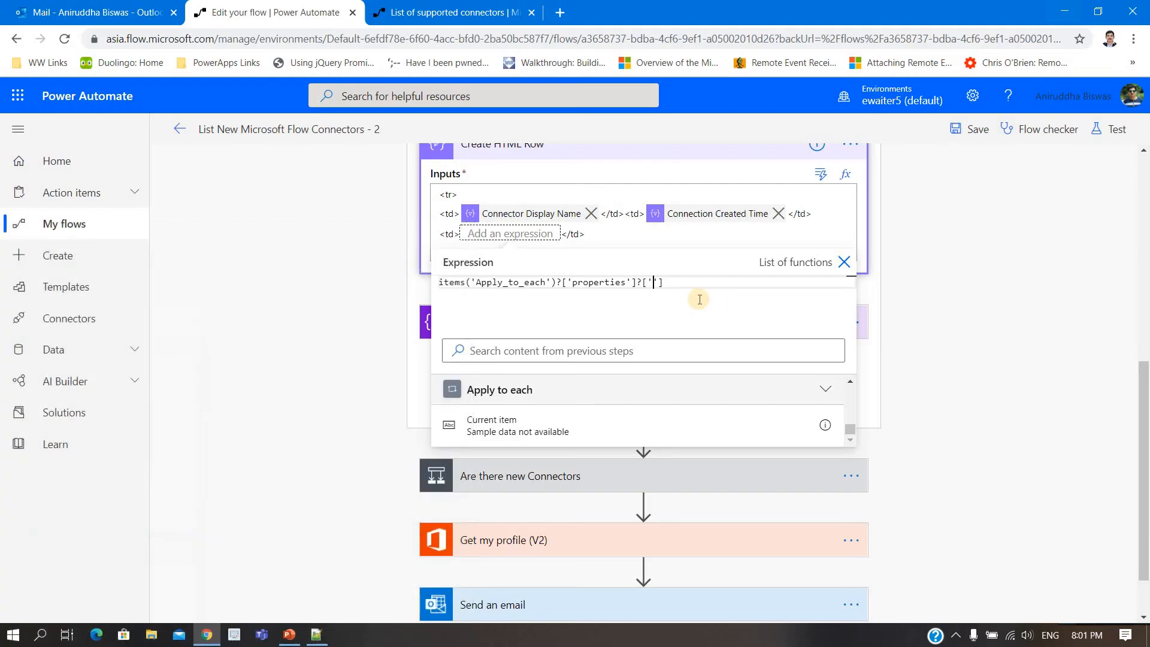
key("ctrl+v")
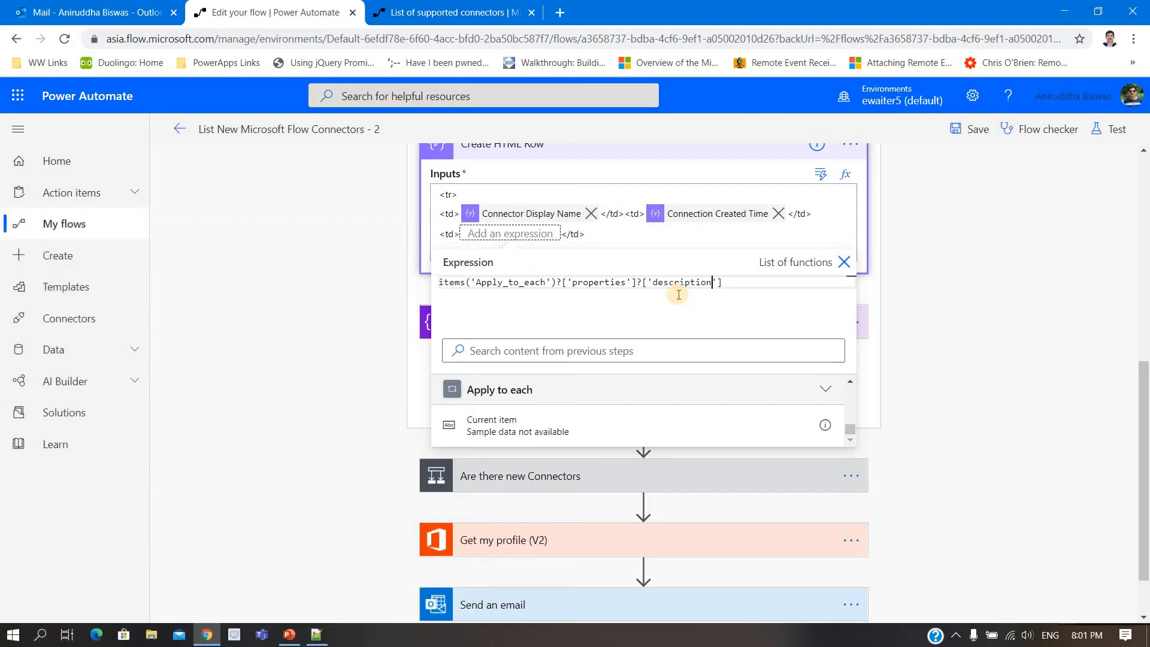
left_click(615, 236)
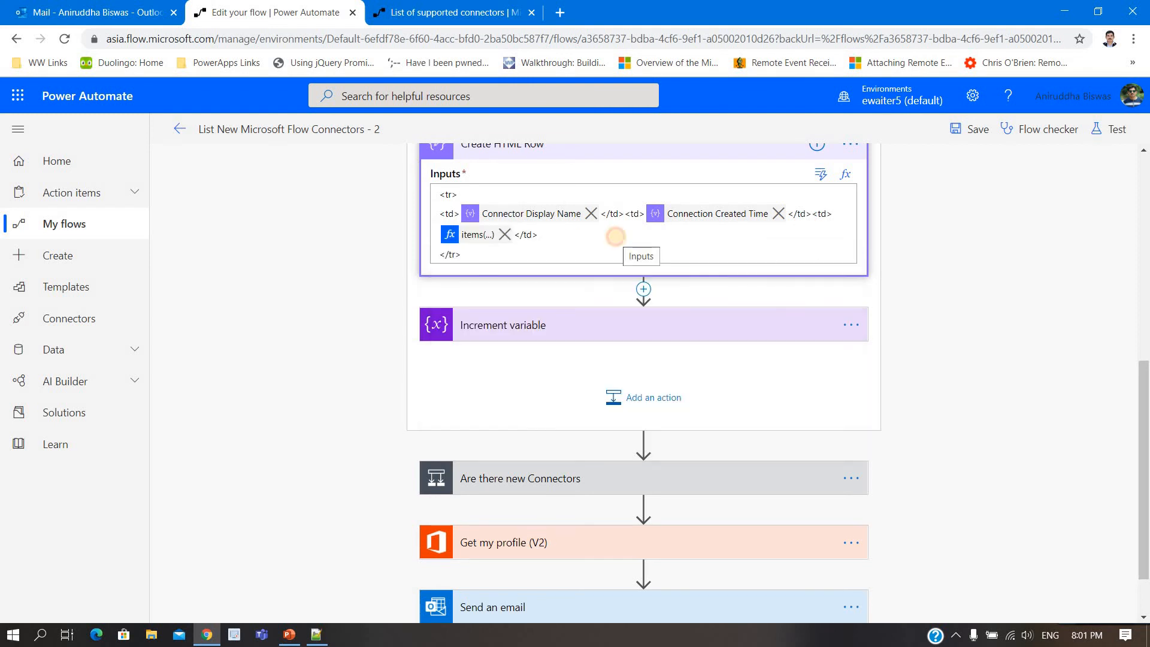
Step: Expand the Are there new Connectors condition, the Send an email action, and the New Connectors Found Email Body action
scroll(933, 313, "down", 1)
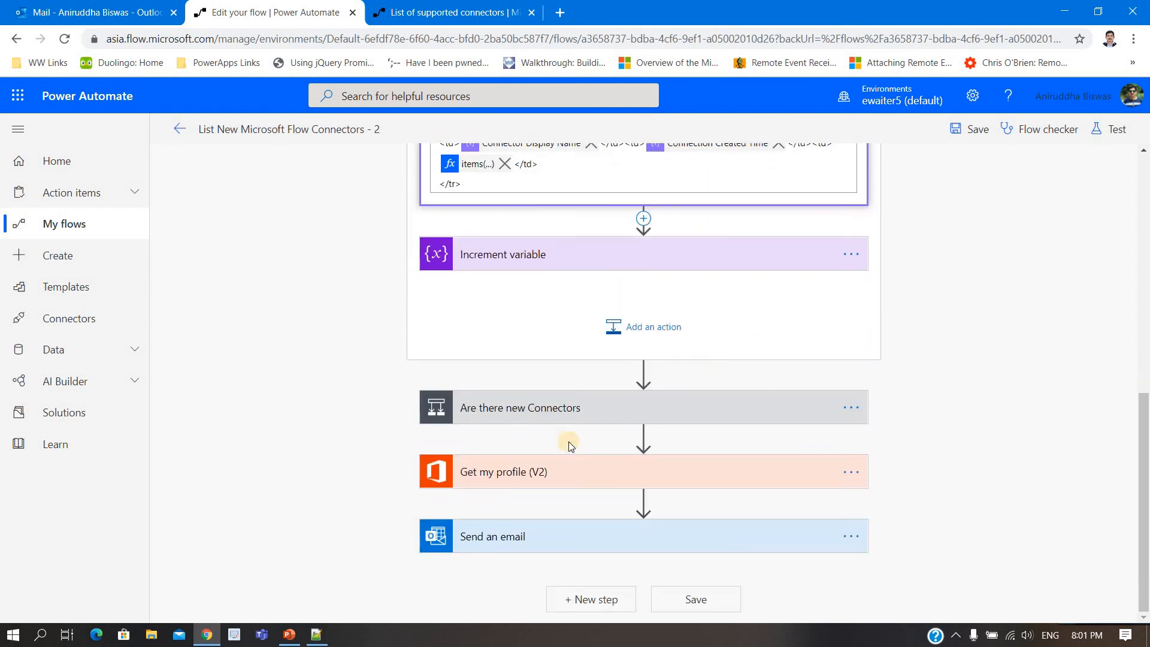
left_click(785, 416)
scroll(579, 443, "down", 2)
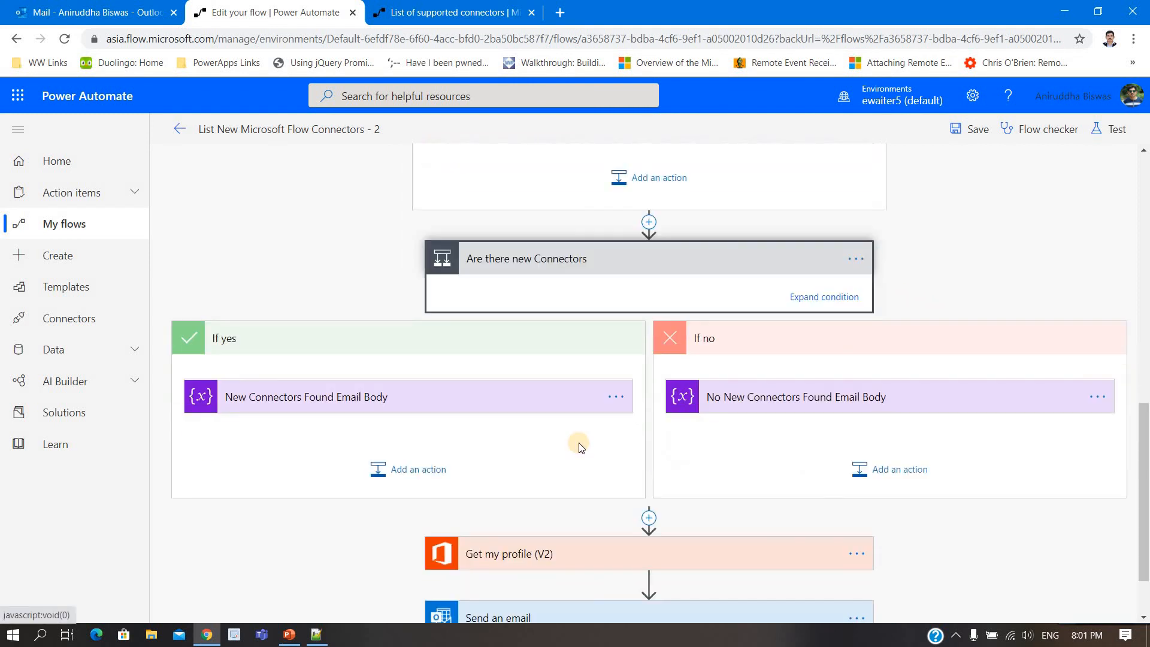
scroll(579, 443, "down", 1)
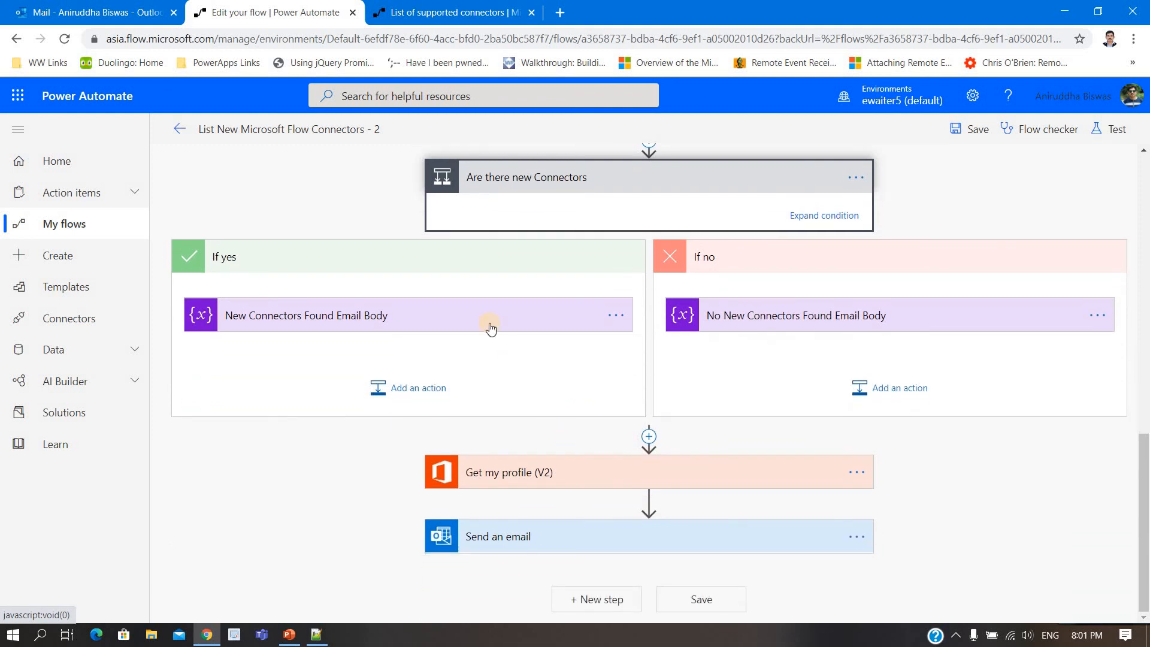
scroll(512, 334, "up", 5)
left_click(513, 334)
scroll(519, 389, "down", 6)
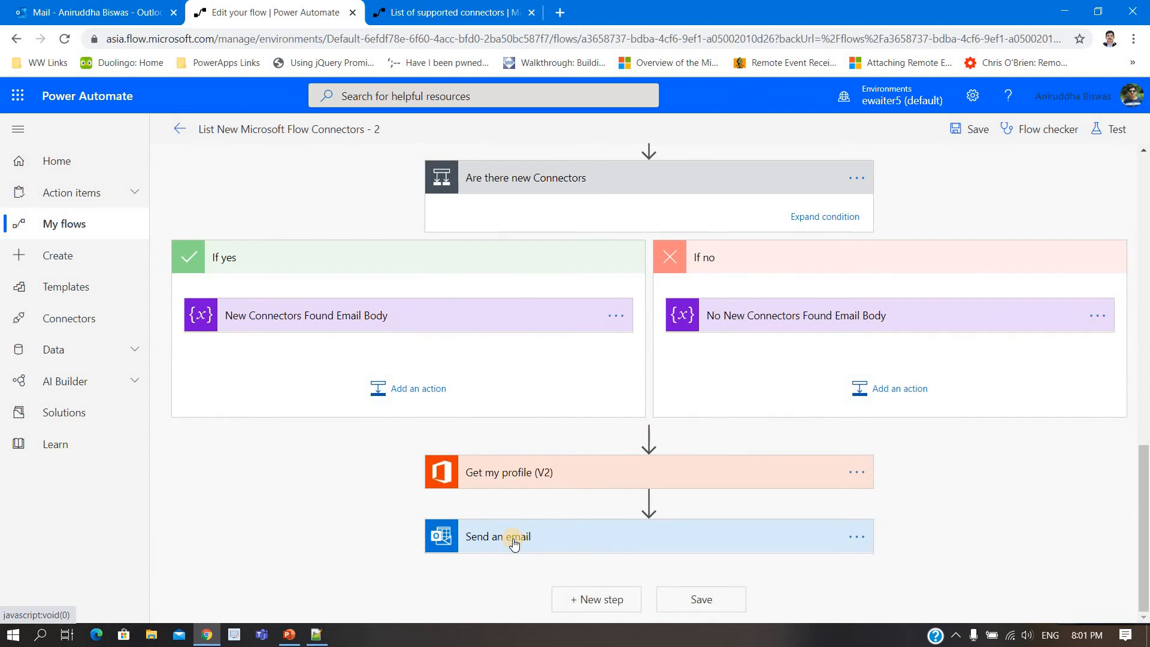
left_click(517, 535)
scroll(571, 498, "up", 4)
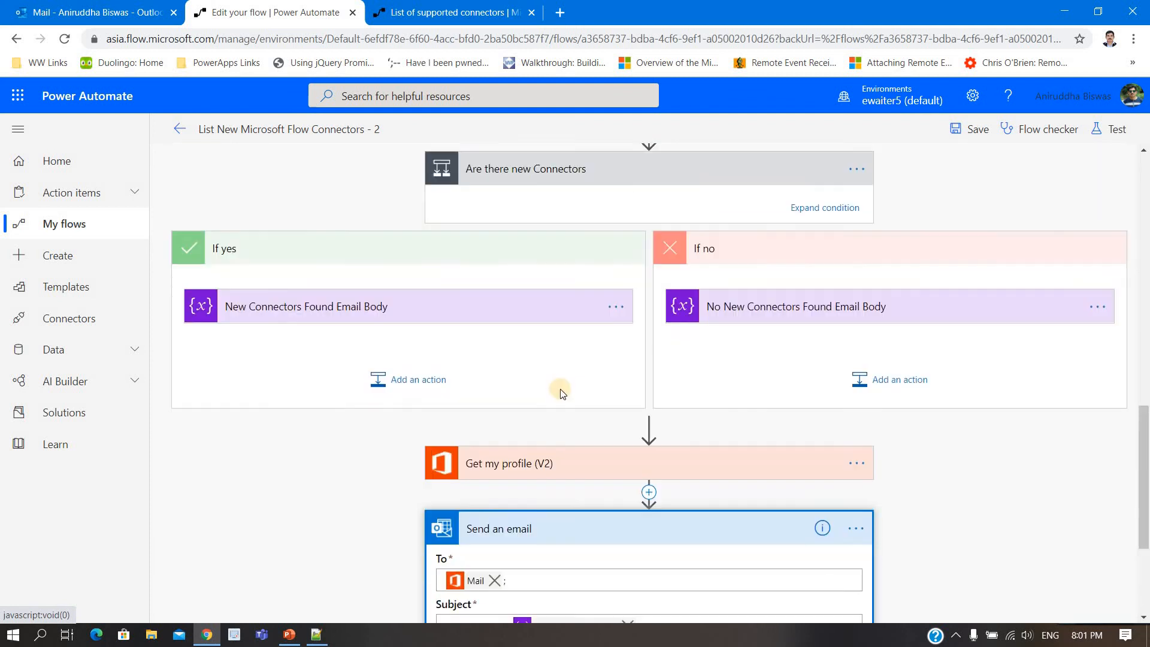
left_click(513, 332)
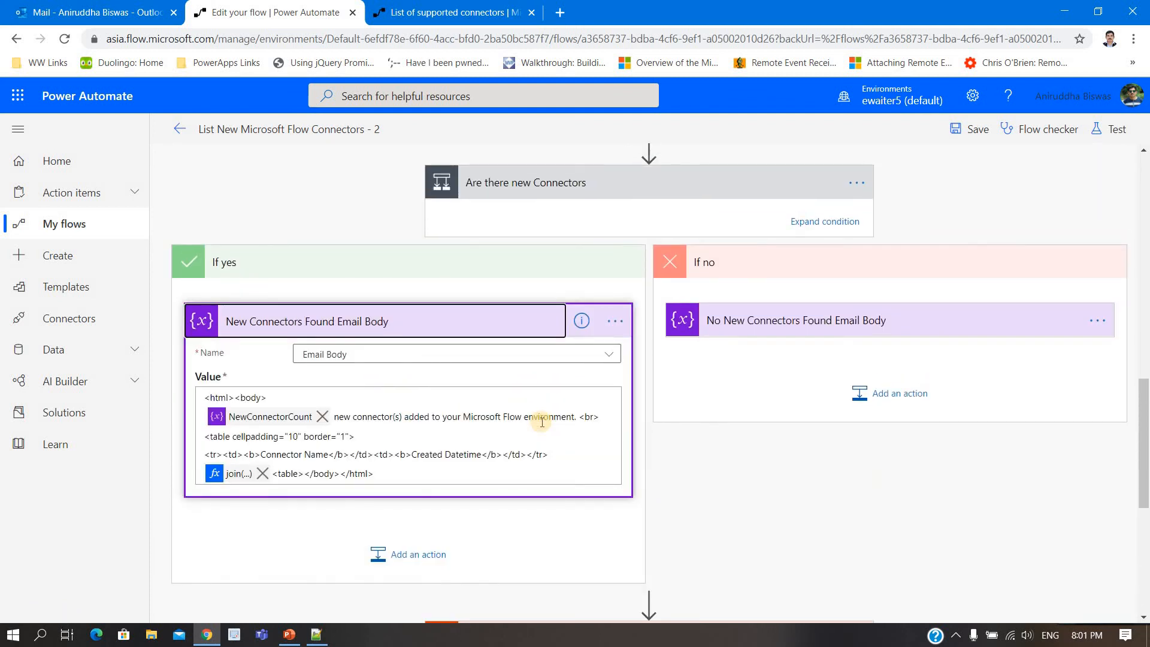
scroll(541, 413, "down", 1)
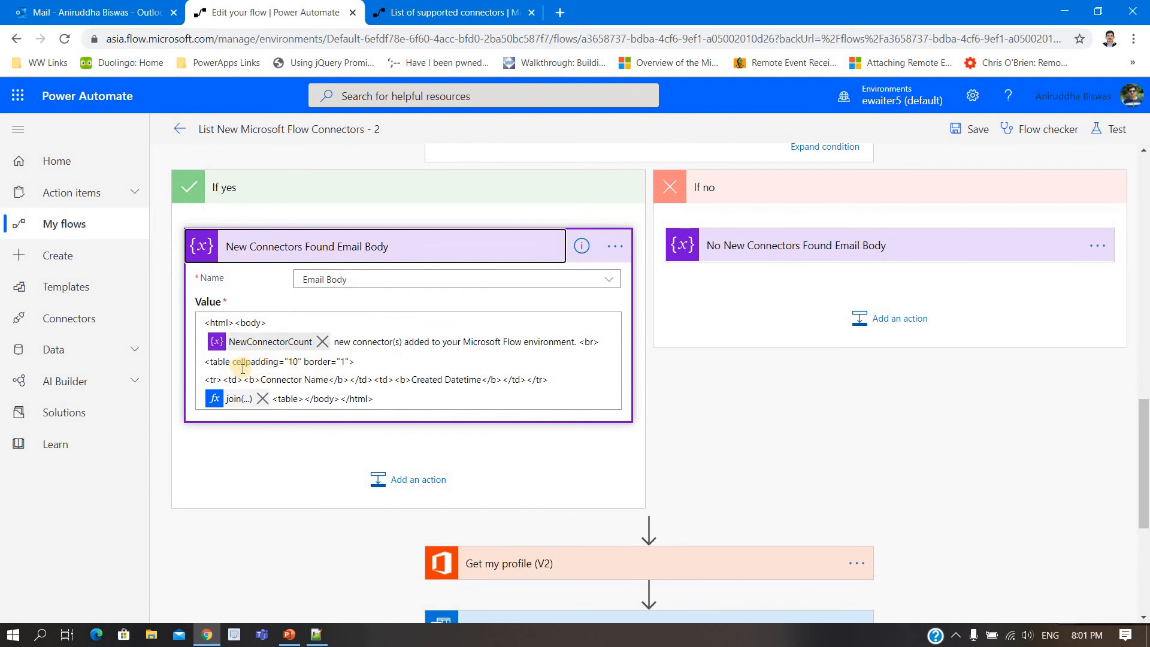
Step: Check the sample report's columns in PowerPoint, and add a bold Description header cell after Created Datetime in the Power Automate email body's table
left_click(289, 636)
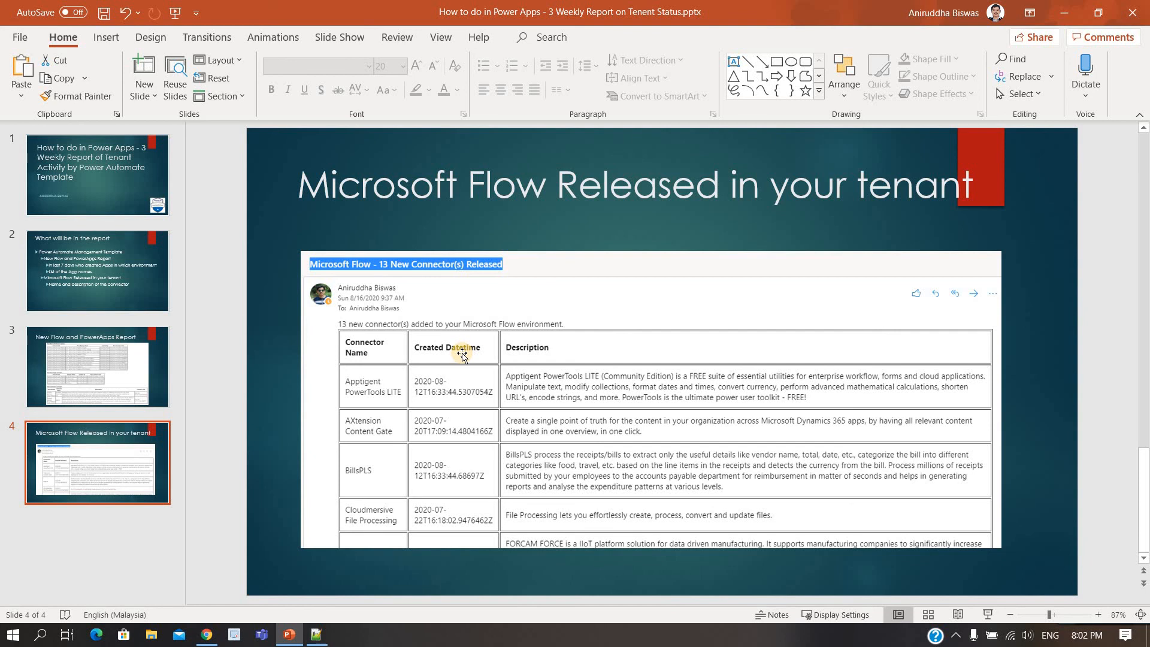
left_click(1064, 16)
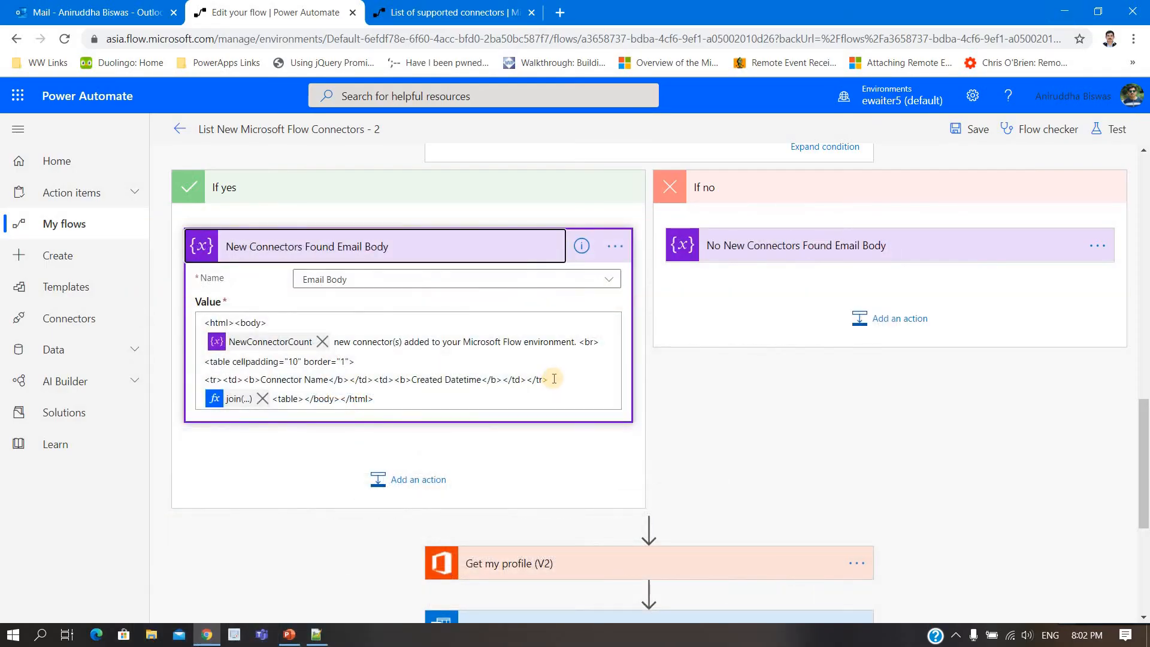
left_click(525, 381)
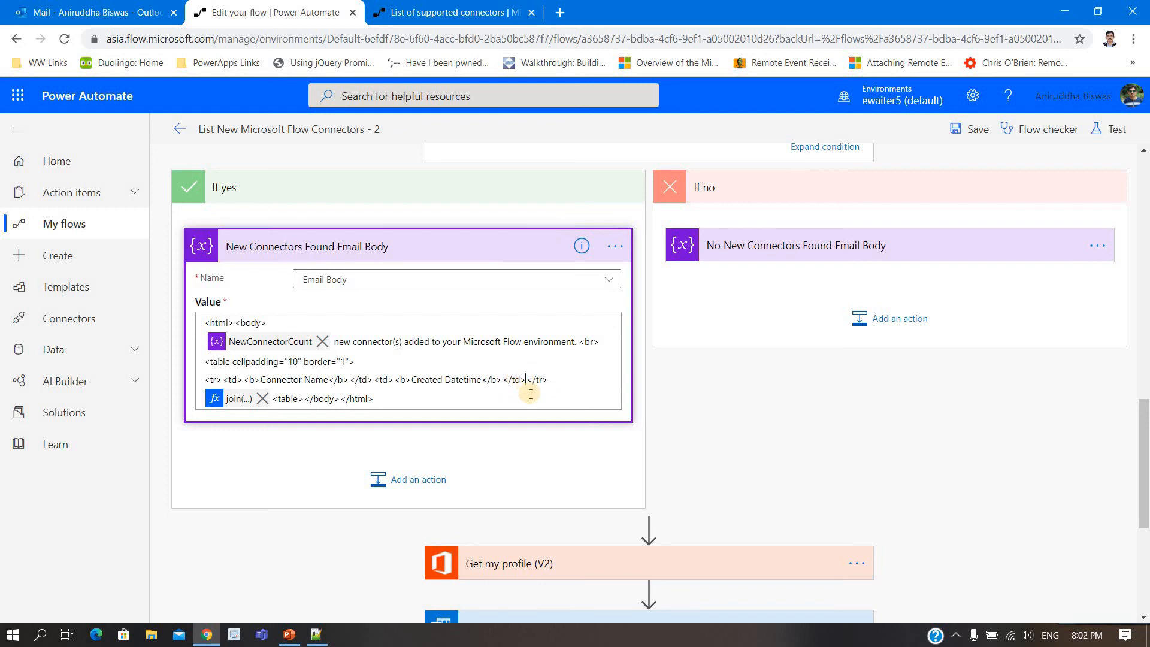
left_click(376, 379, "shift")
key("ctrl+c")
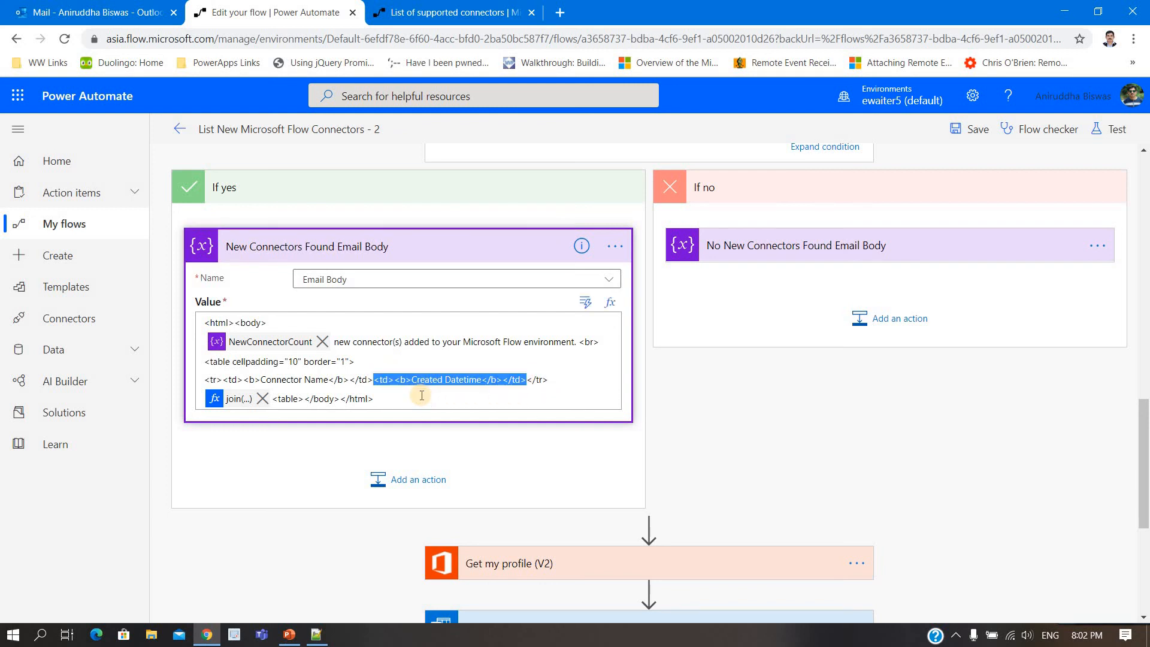
left_click(526, 380)
key("ctrl+v")
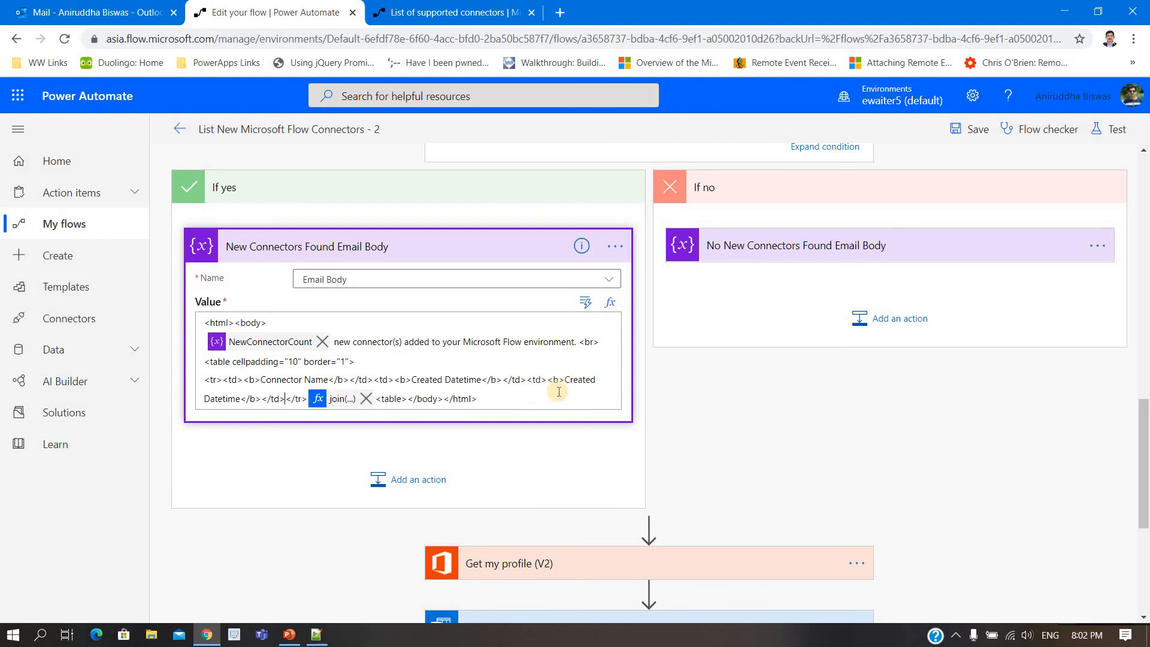
left_click_drag(552, 391, 244, 406)
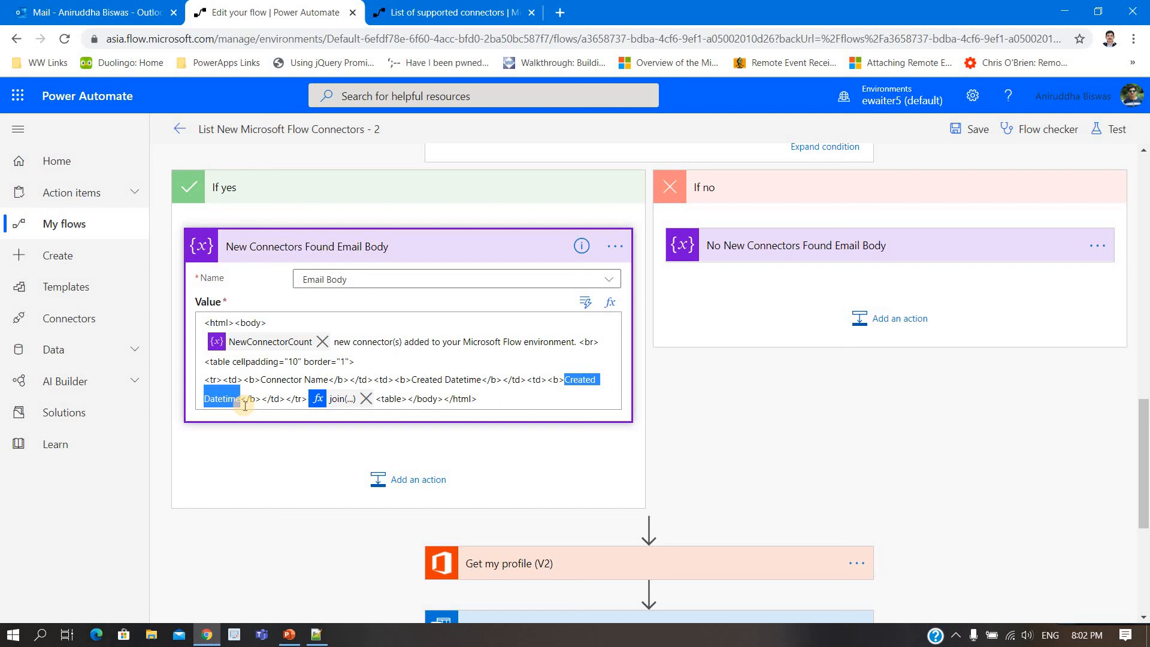
type("Description")
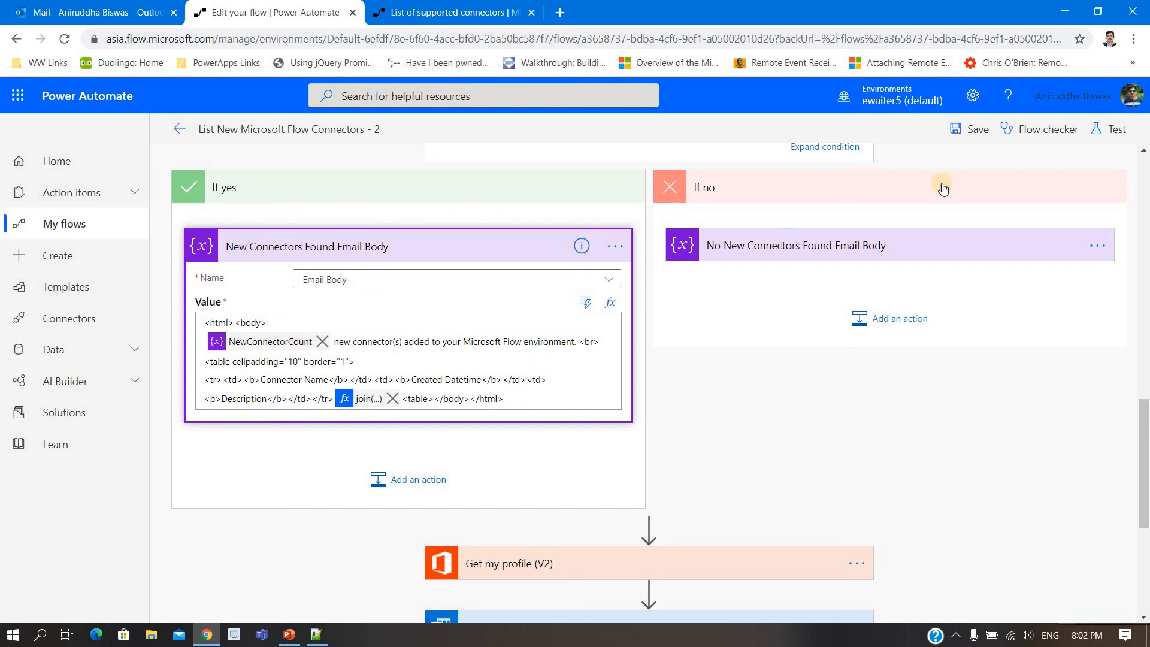
Step: Save the List New Microsoft Flow Connectors - 2 flow and start a test run of it
left_click(970, 130)
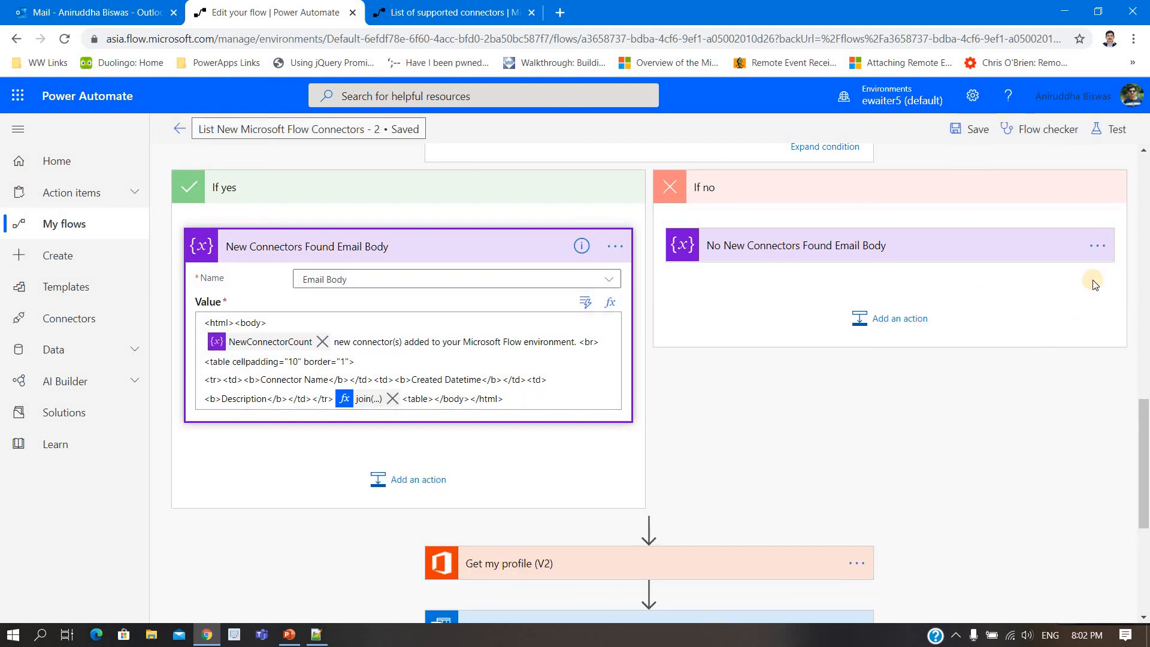
left_click(1111, 130)
left_click(932, 192)
left_click(937, 231)
left_click(938, 264)
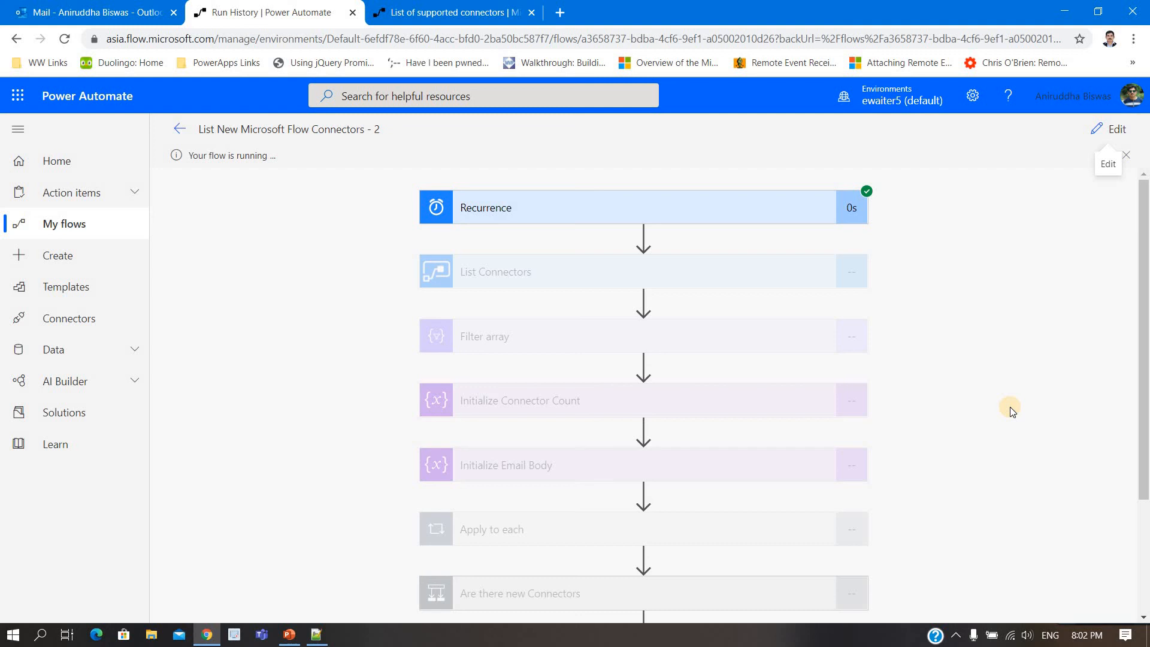
Step: Open the newest connector report email in Outlook and compare its Description column with the description entries of the JSON in Notepad++
left_click(89, 3)
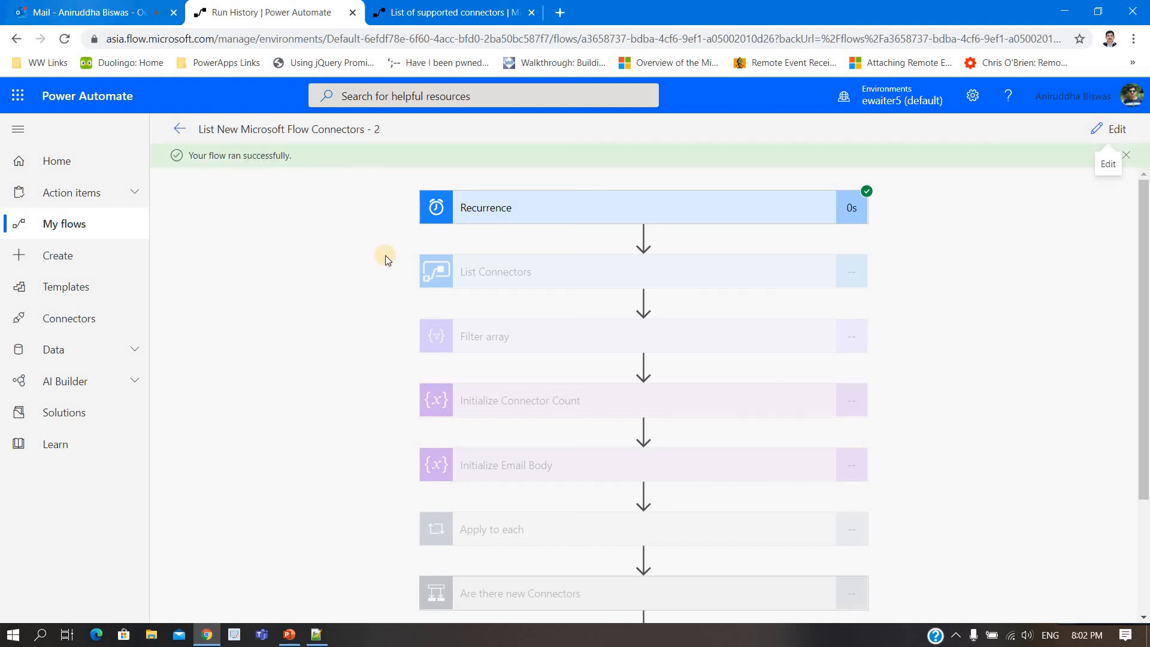
left_click(264, 208)
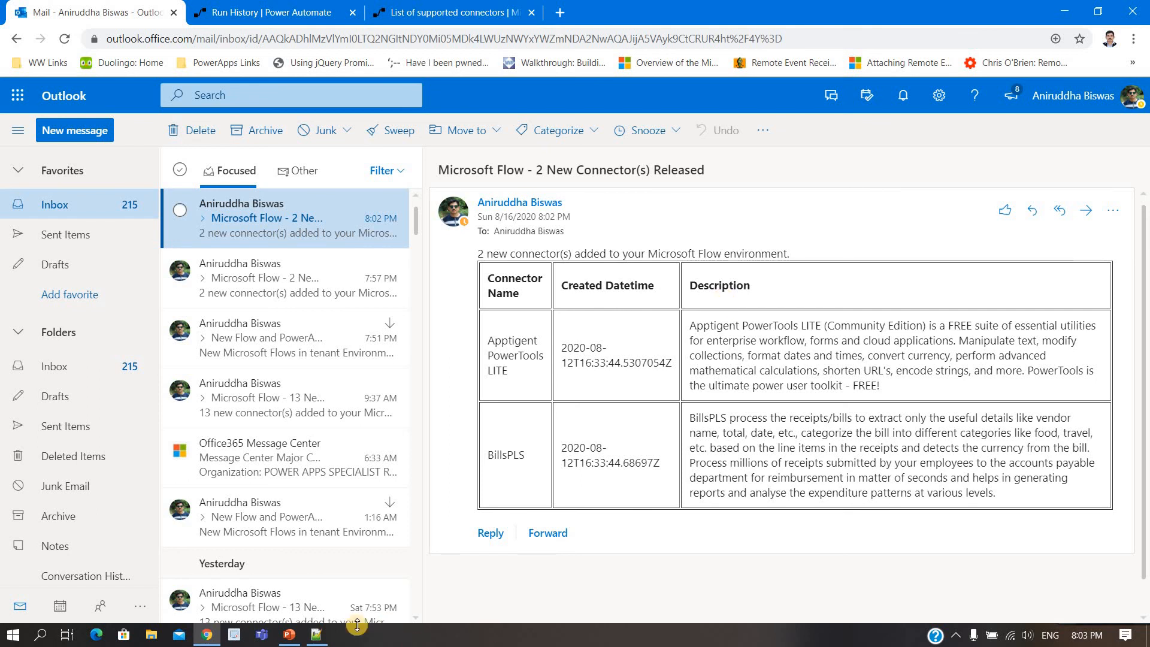
left_click(318, 635)
scroll(121, 403, "down", 1)
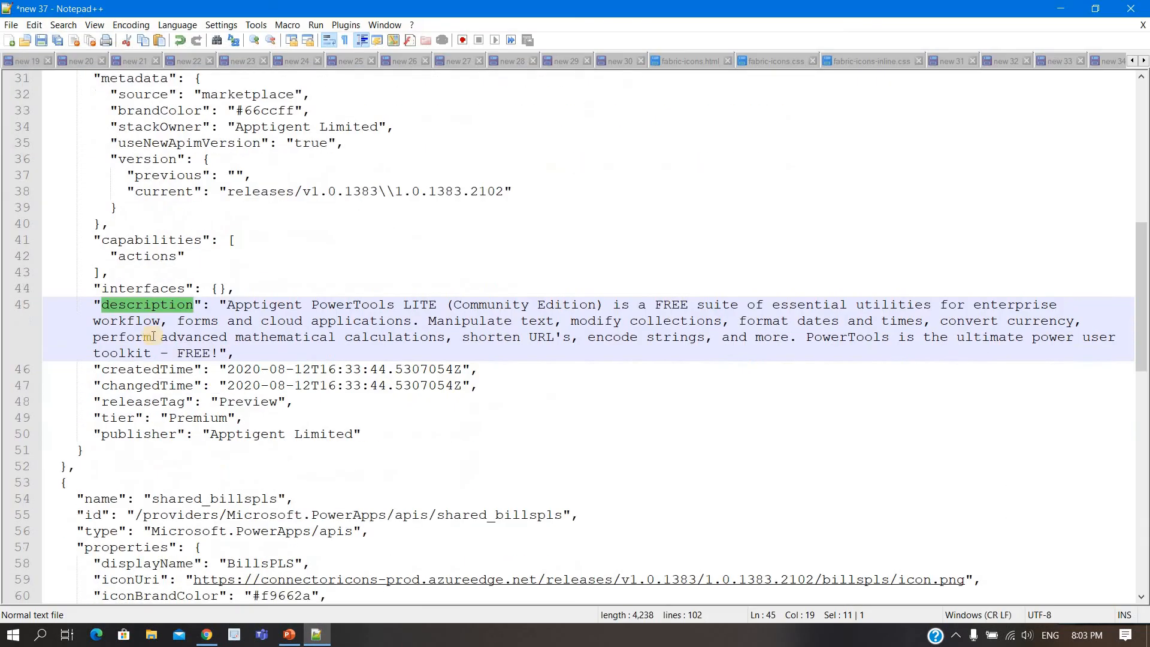
scroll(124, 450, "up", 10)
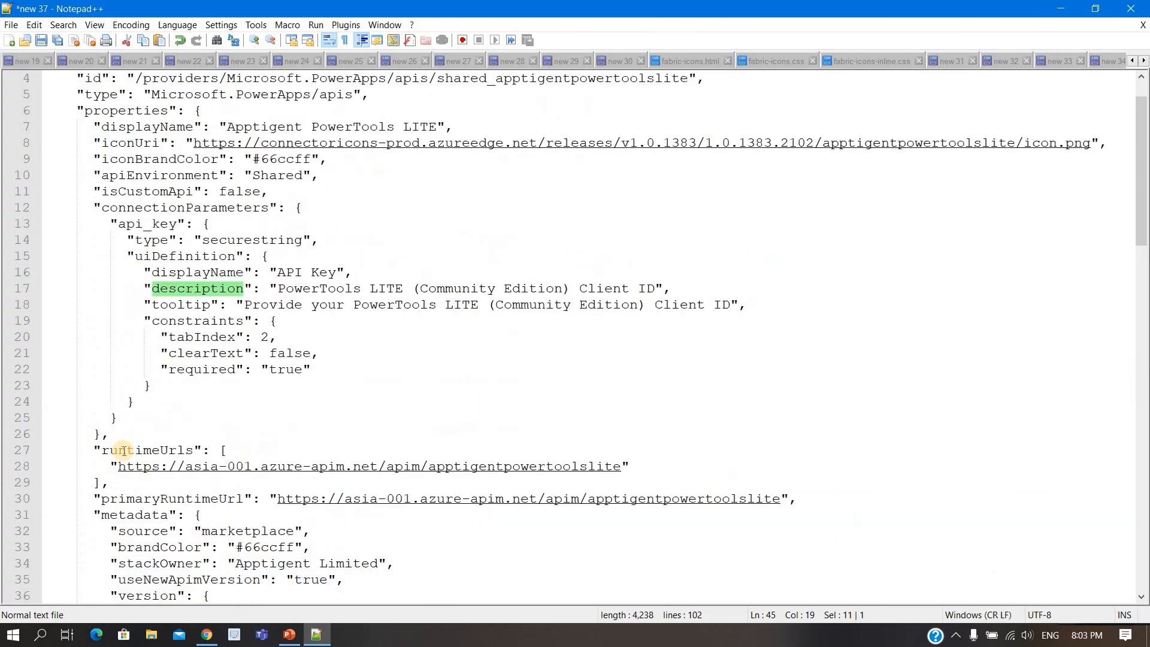
left_click(1059, 9)
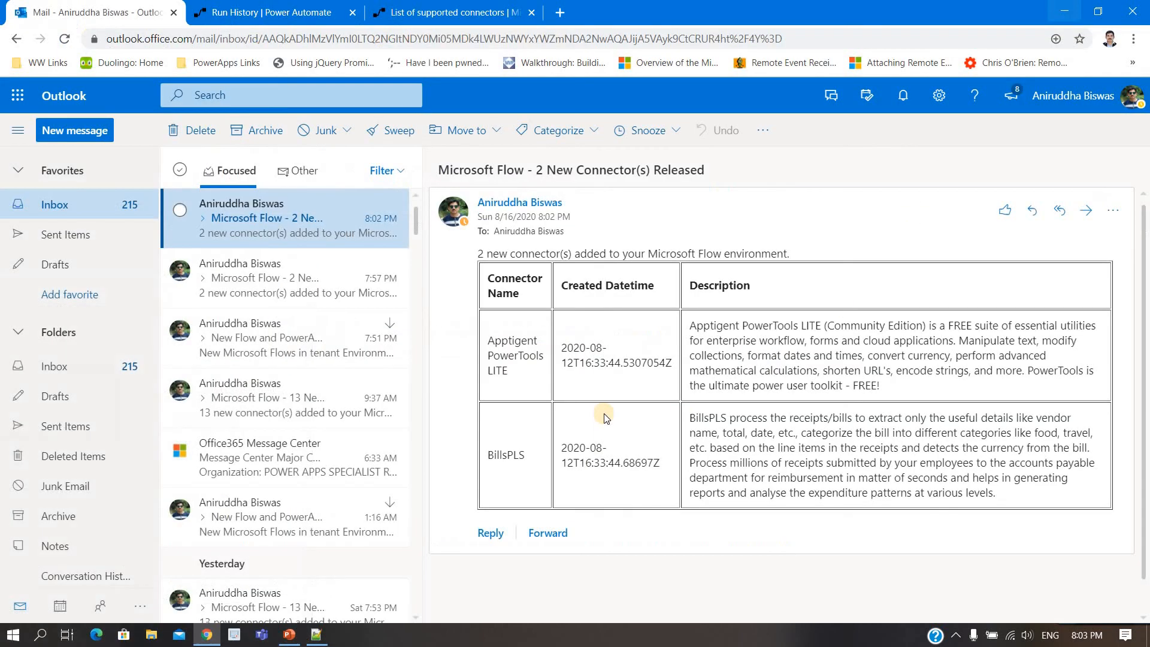